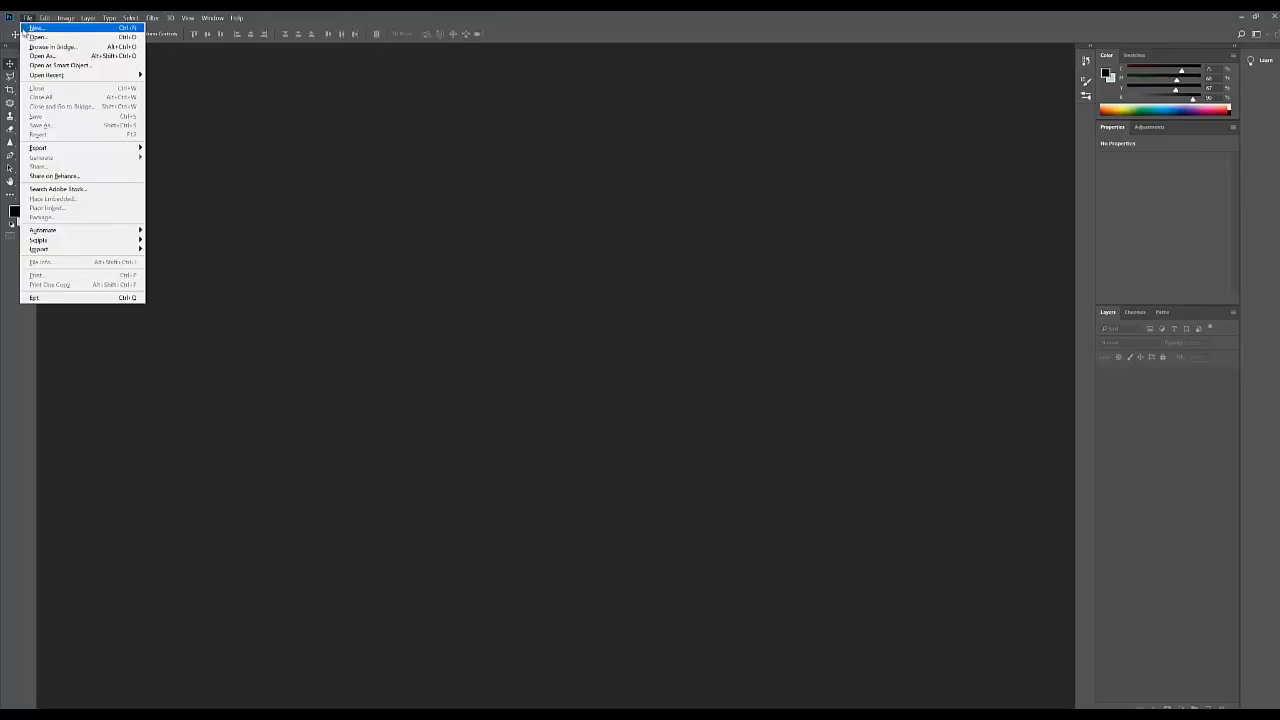
Step: Create a new document from the Film & Video preset HDTV 1080p, 1920 × 1080 px at 72 ppi
{"action": "left_click", "coordinate": [36, 28]}
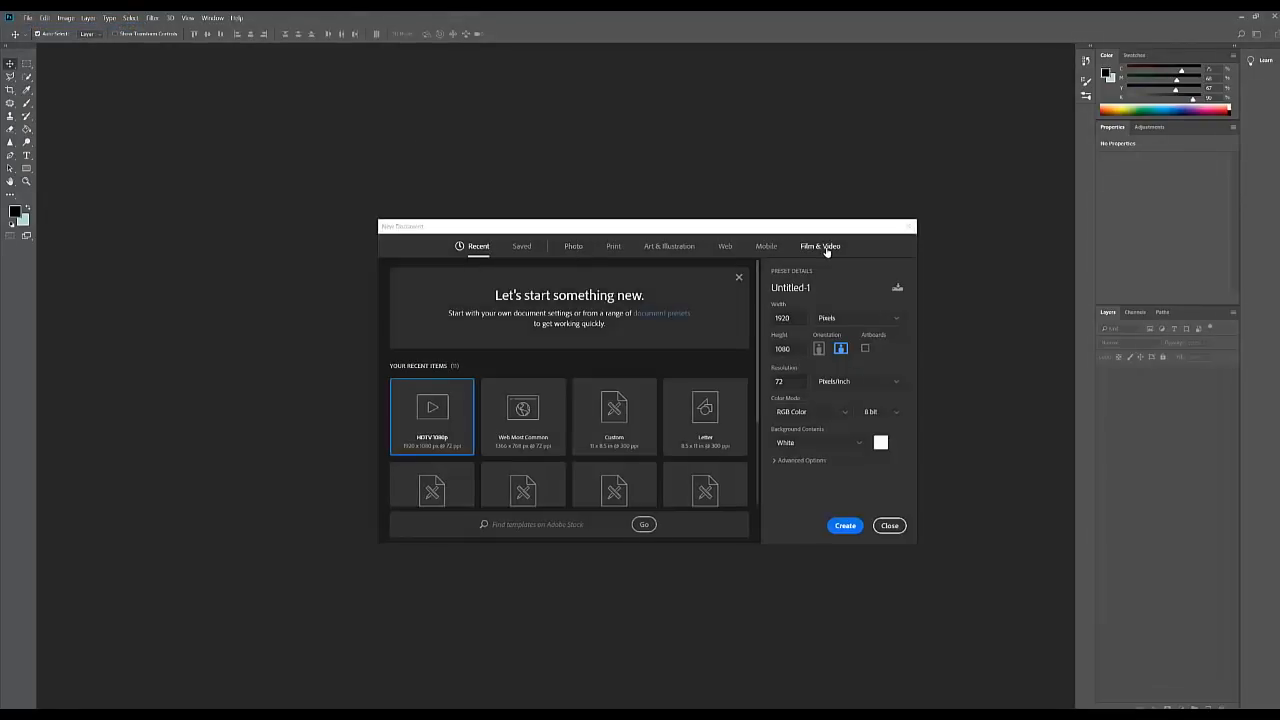
{"action": "left_click", "coordinate": [824, 247]}
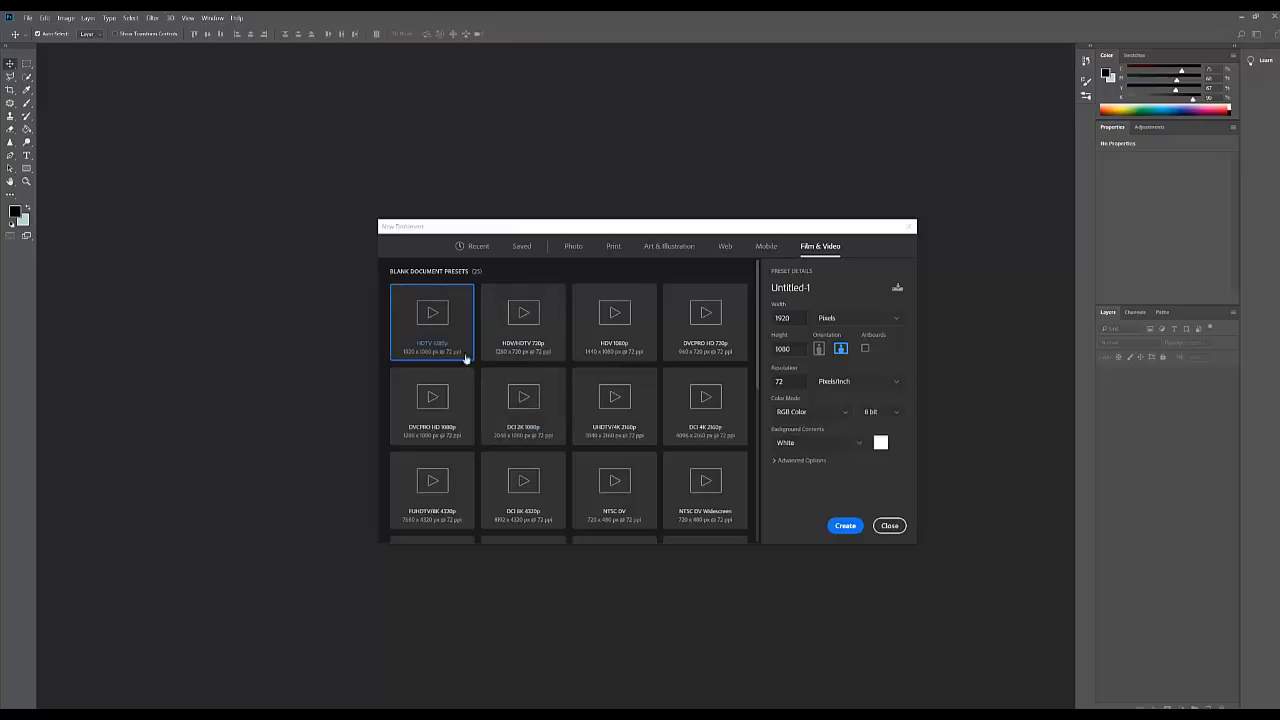
{"action": "left_click", "coordinate": [845, 525]}
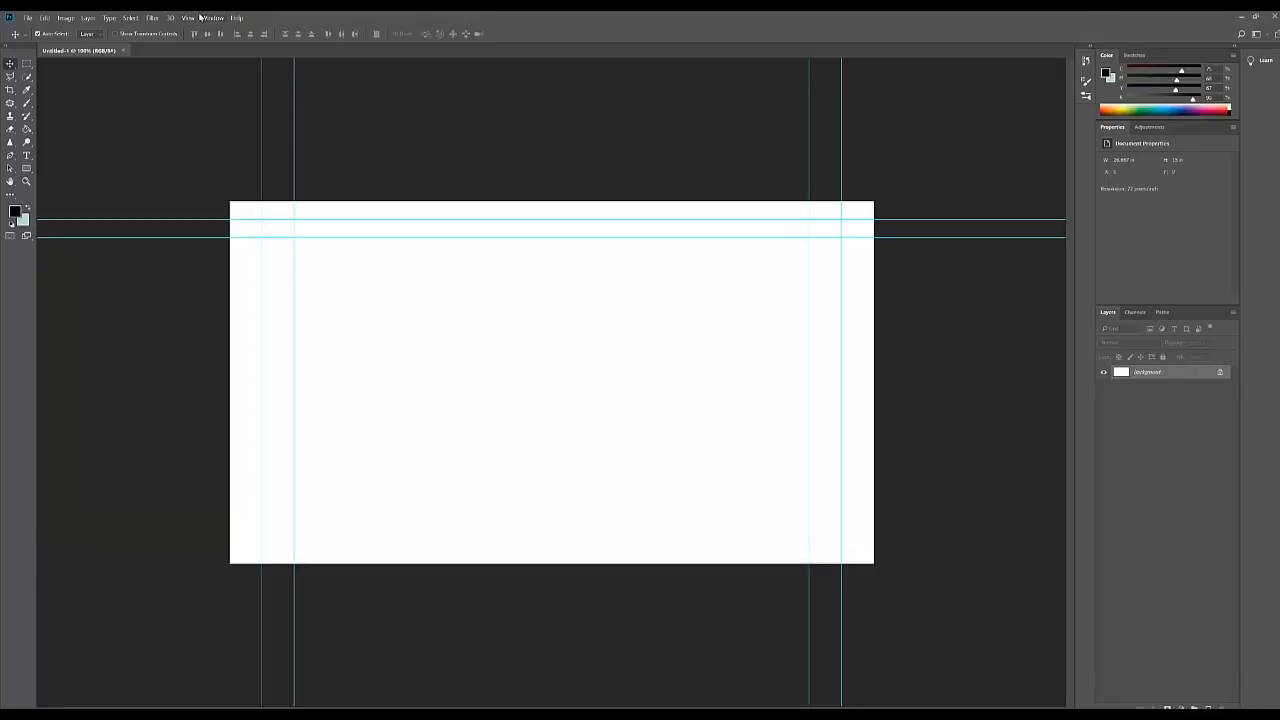
Step: Show the Timeline and create a frame animation in it
{"action": "left_click", "coordinate": [210, 18]}
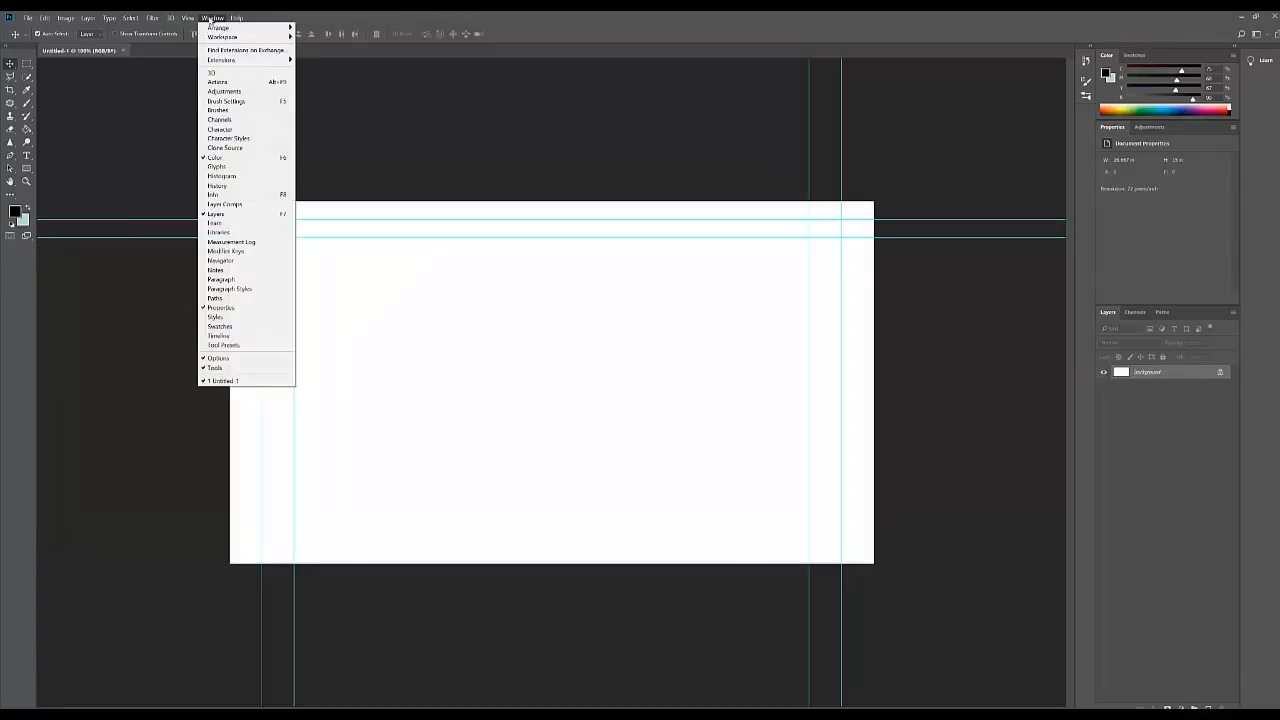
{"action": "left_click", "coordinate": [229, 336]}
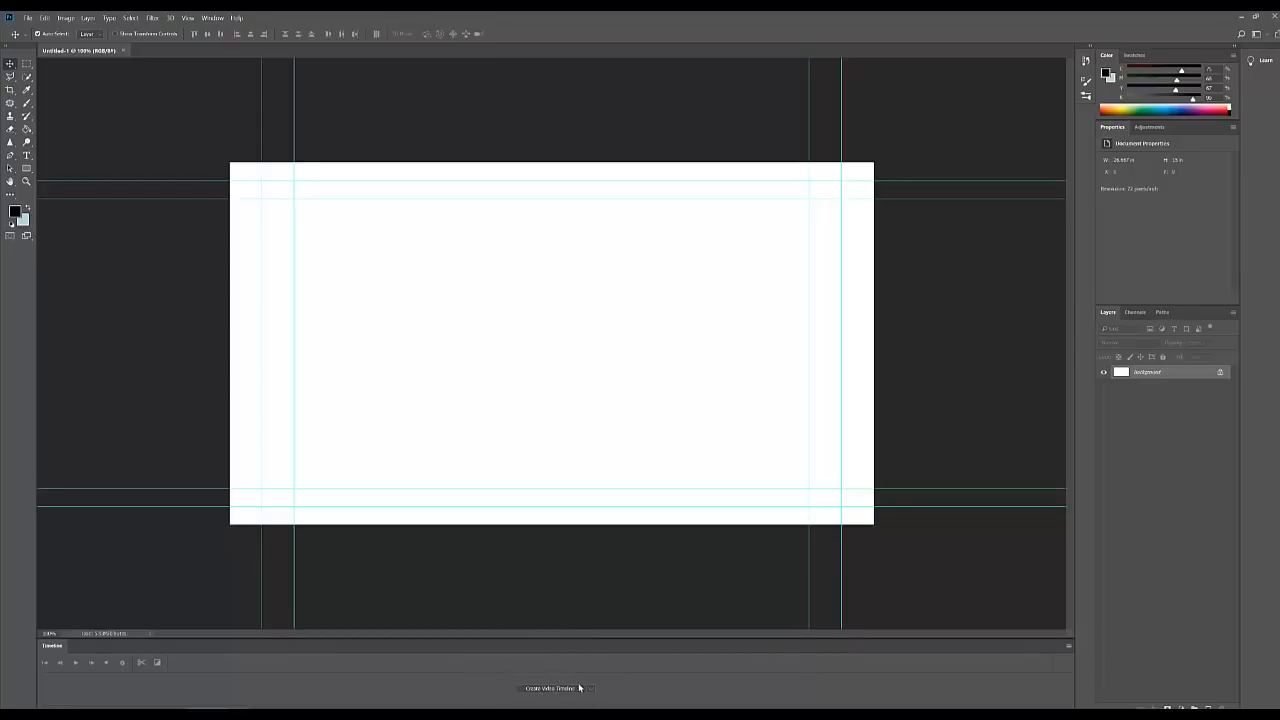
{"action": "left_click", "coordinate": [590, 690]}
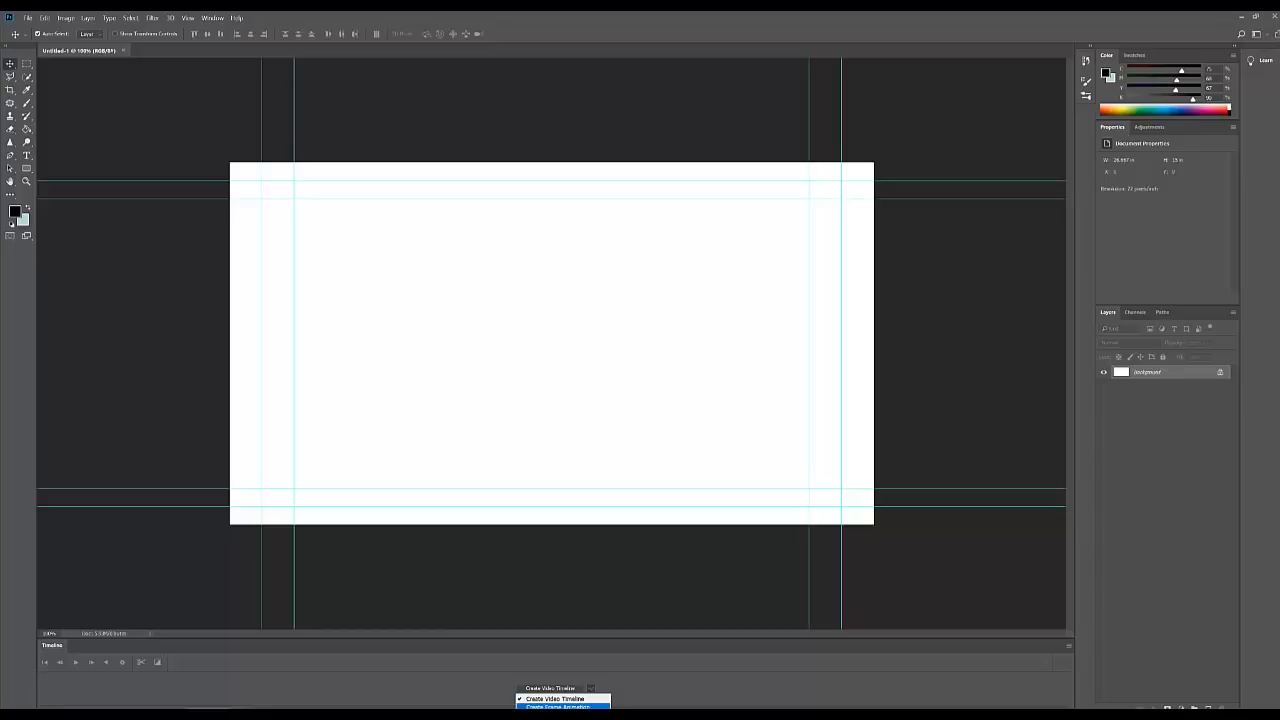
{"action": "left_click", "coordinate": [558, 706]}
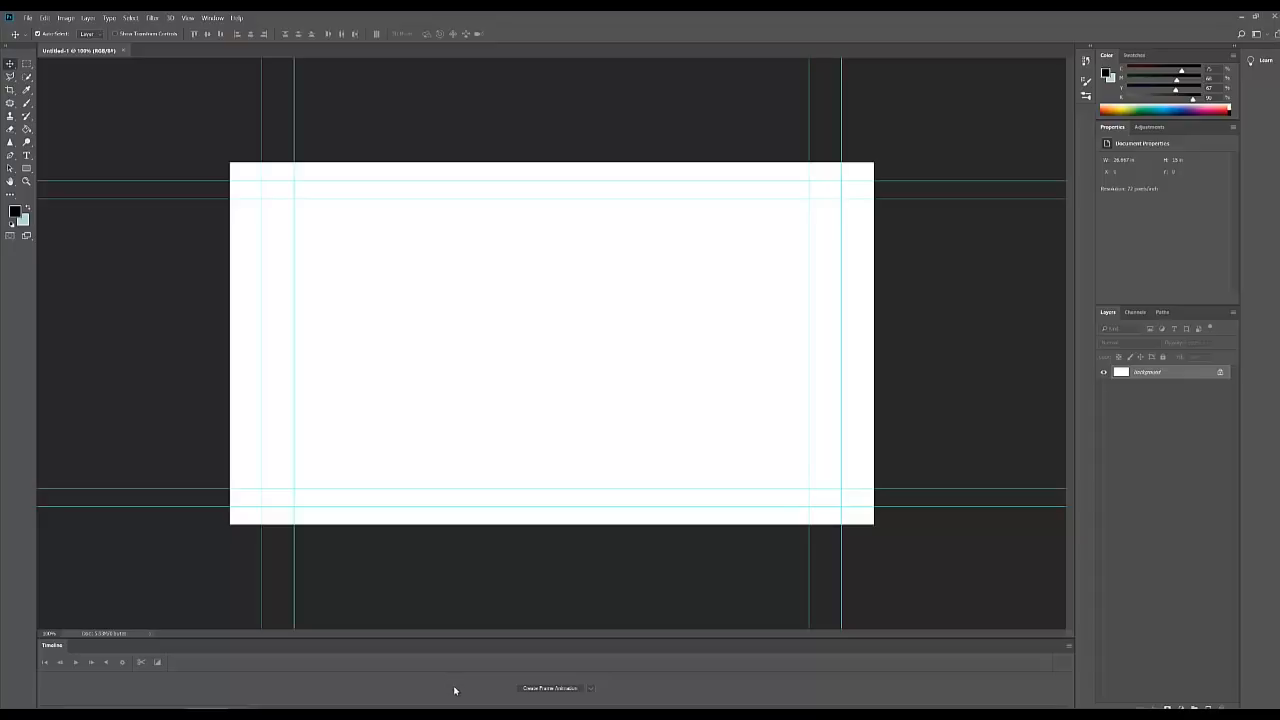
{"action": "left_click", "coordinate": [544, 689]}
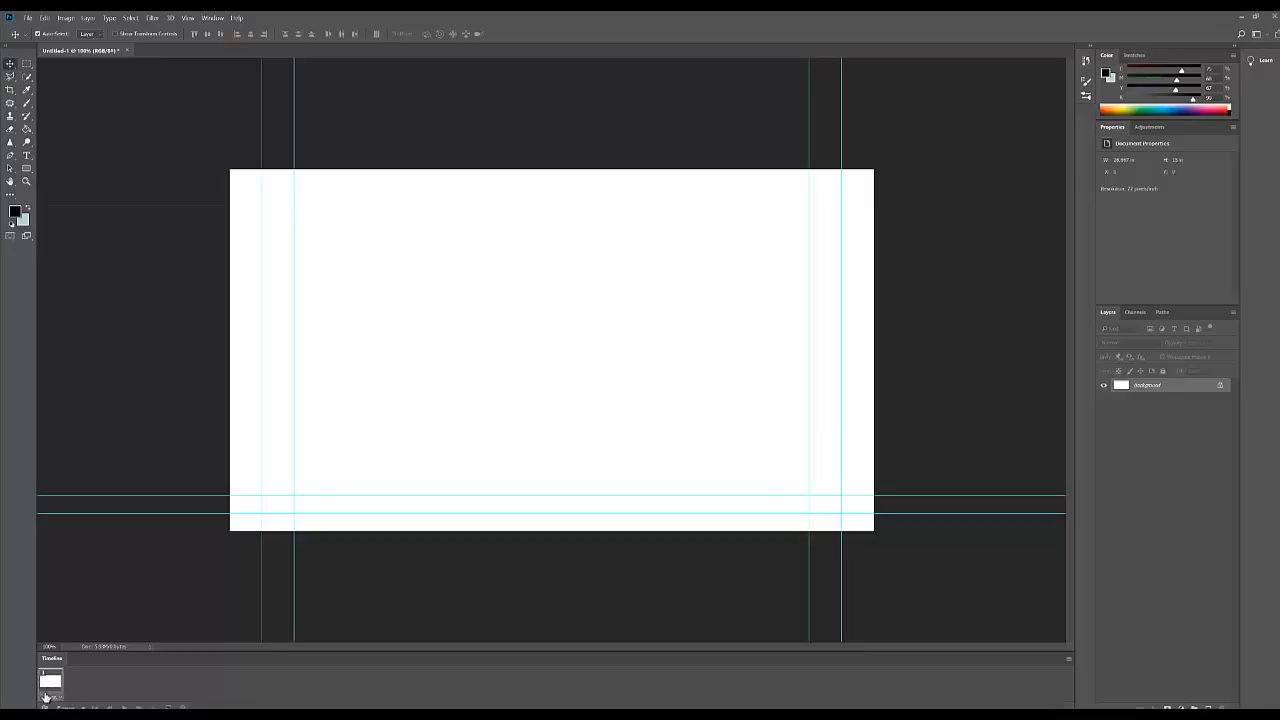
{"action": "left_click", "coordinate": [55, 700]}
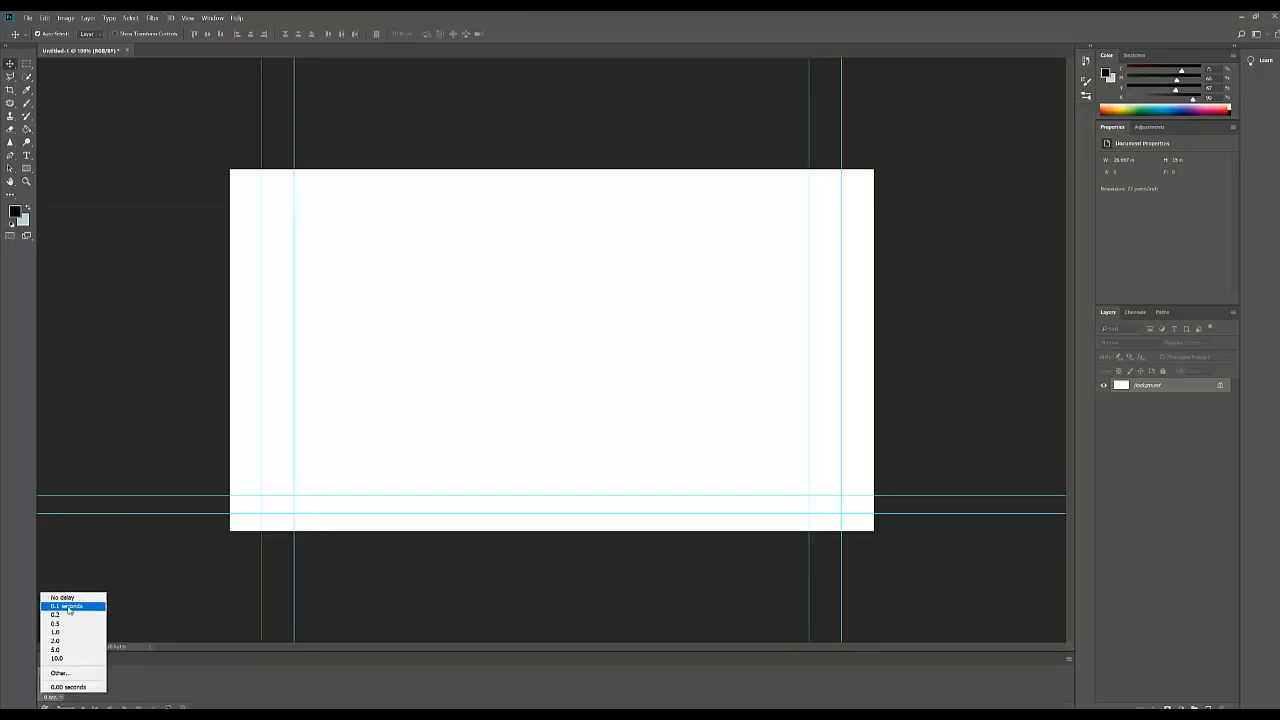
{"action": "left_click", "coordinate": [57, 699]}
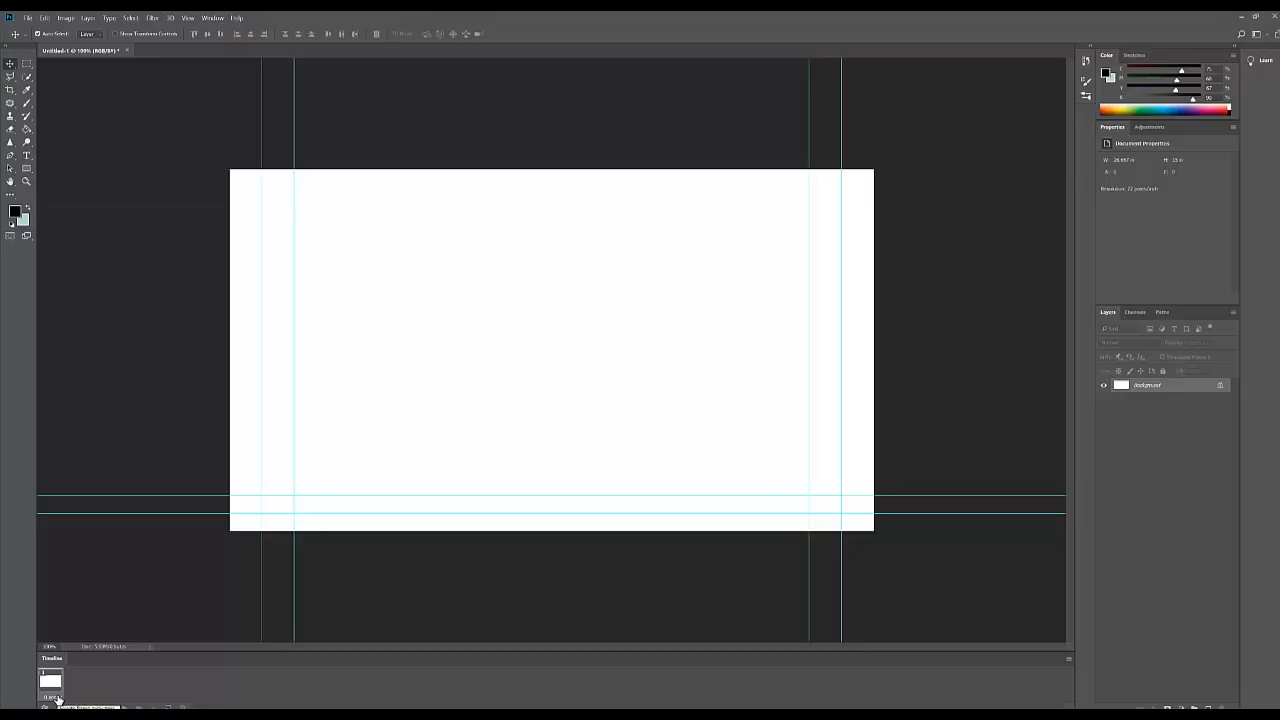
{"action": "left_click", "coordinate": [82, 704]}
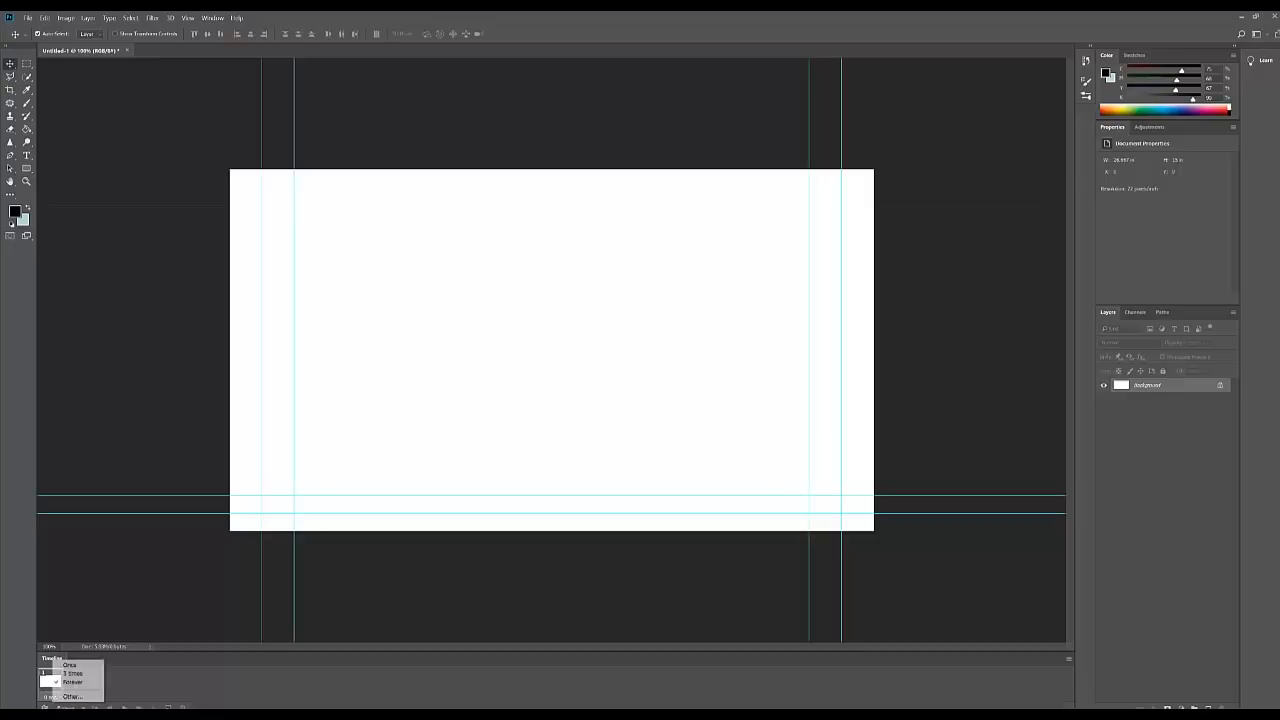
{"action": "left_click", "coordinate": [79, 697]}
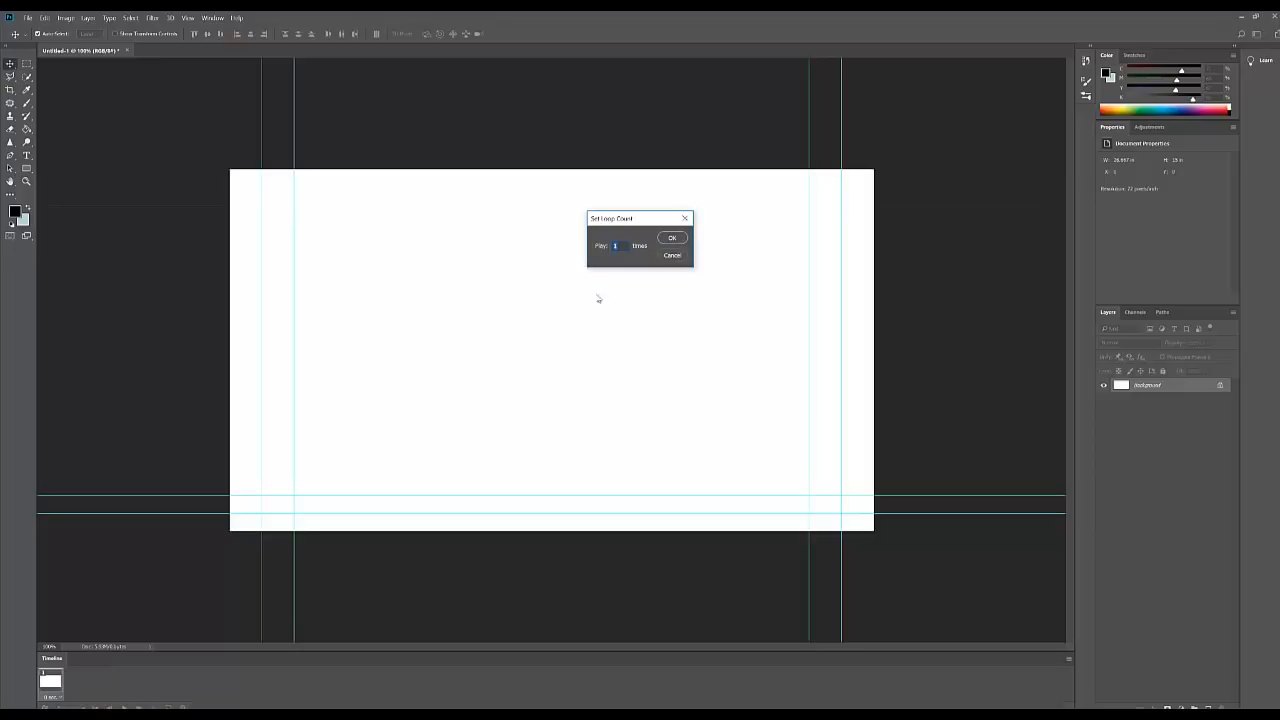
{"action": "left_click", "coordinate": [685, 220]}
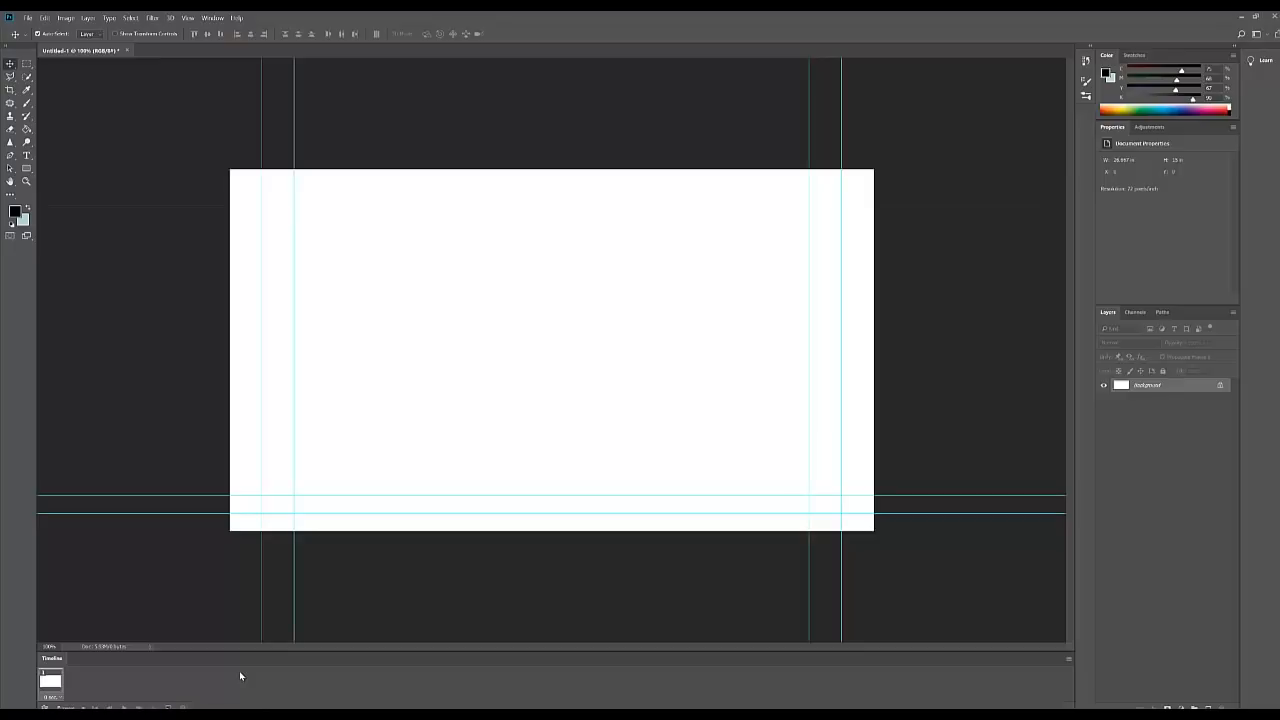
Step: Open the basketball image from the Desktop folder
{"action": "left_click", "coordinate": [44, 17]}
{"action": "left_click", "coordinate": [34, 37]}
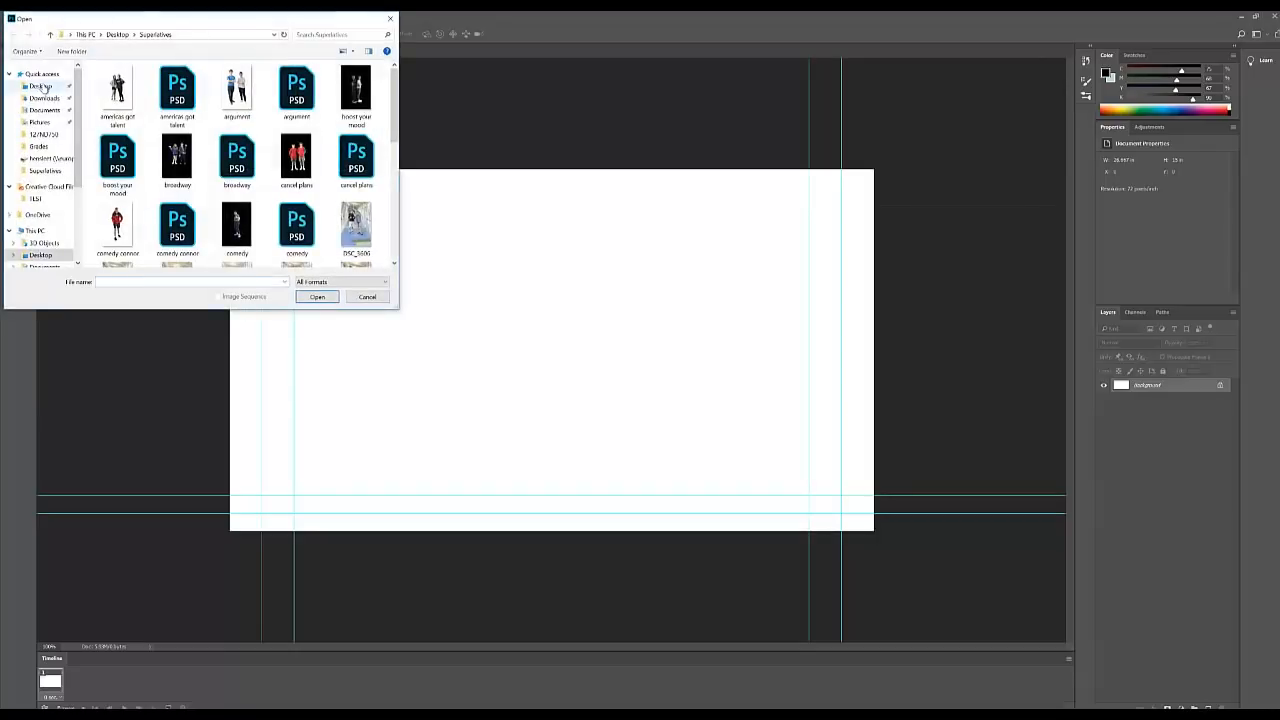
{"action": "left_click", "coordinate": [42, 87]}
{"action": "scroll", "coordinate": [120, 237], "scroll_direction": "down", "scroll_amount": 5}
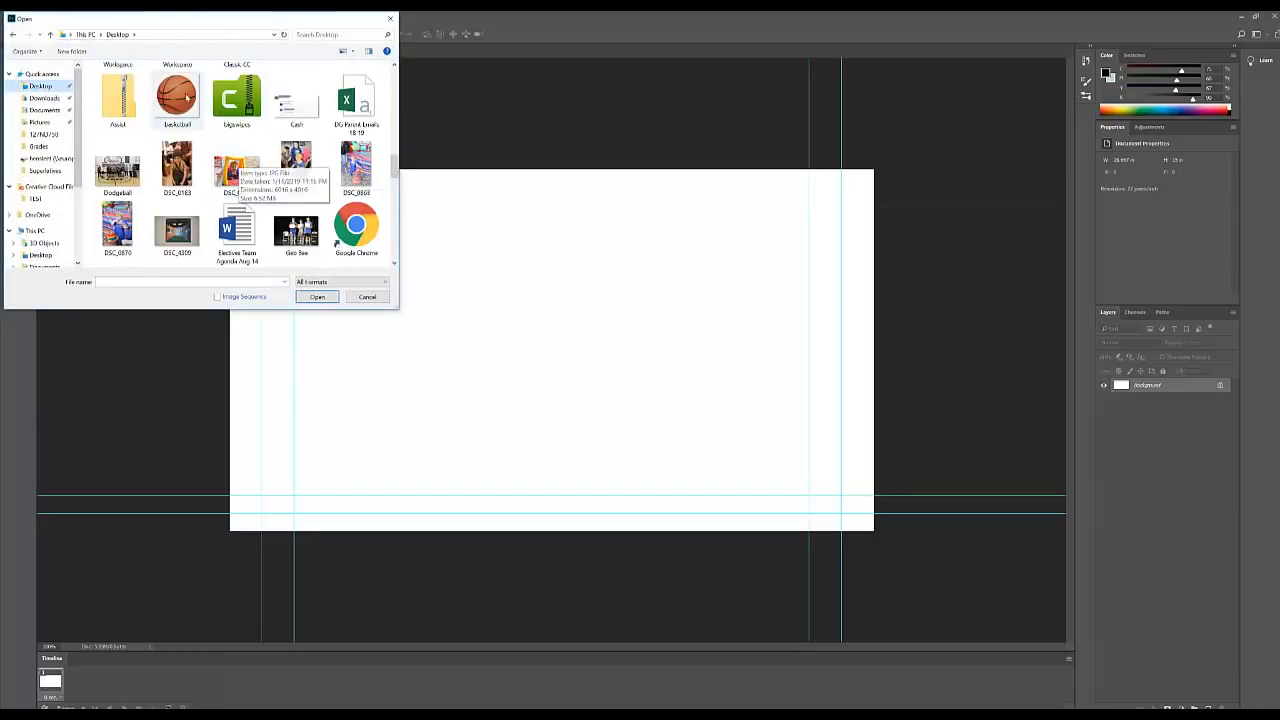
{"action": "left_click", "coordinate": [177, 97]}
{"action": "left_click", "coordinate": [316, 297]}
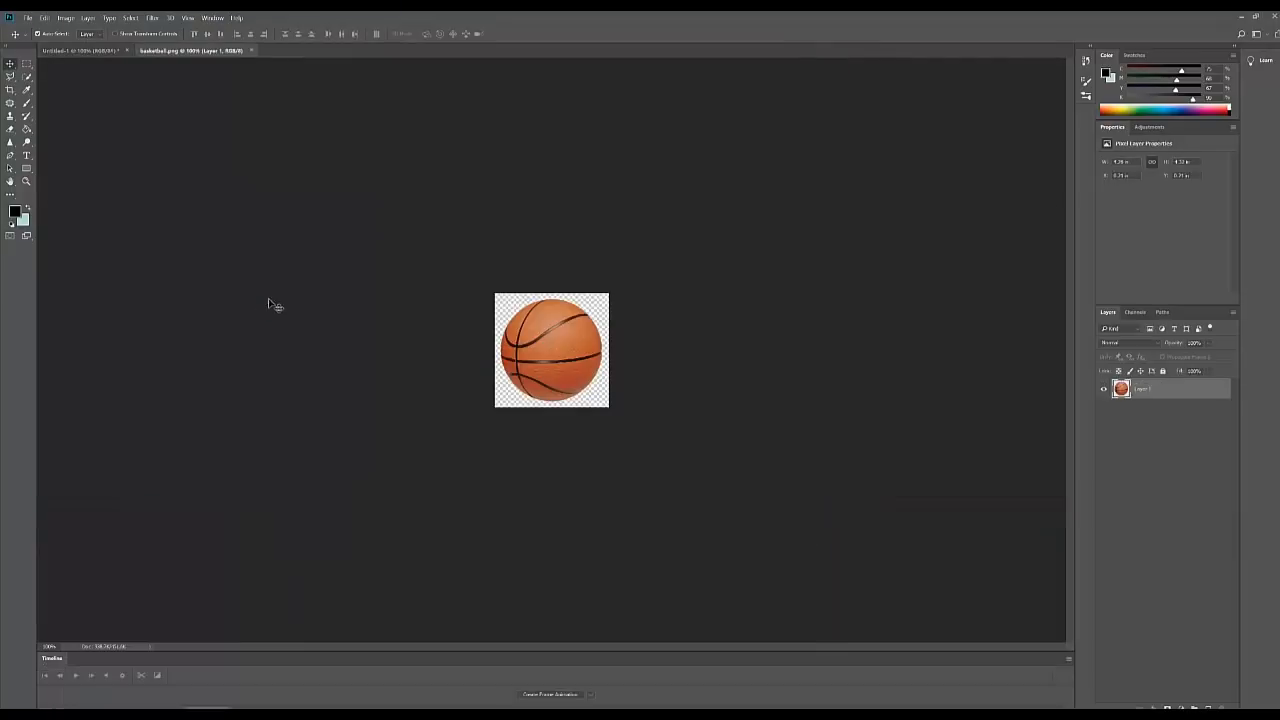
Step: Bring the basketball into the Untitled-1 document, close its source file, and place the ball partly off the canvas's upper-left corner
{"action": "left_click_drag", "start_coordinate": [539, 346], "coordinate": [288, 208]}
{"action": "left_click", "coordinate": [273, 50]}
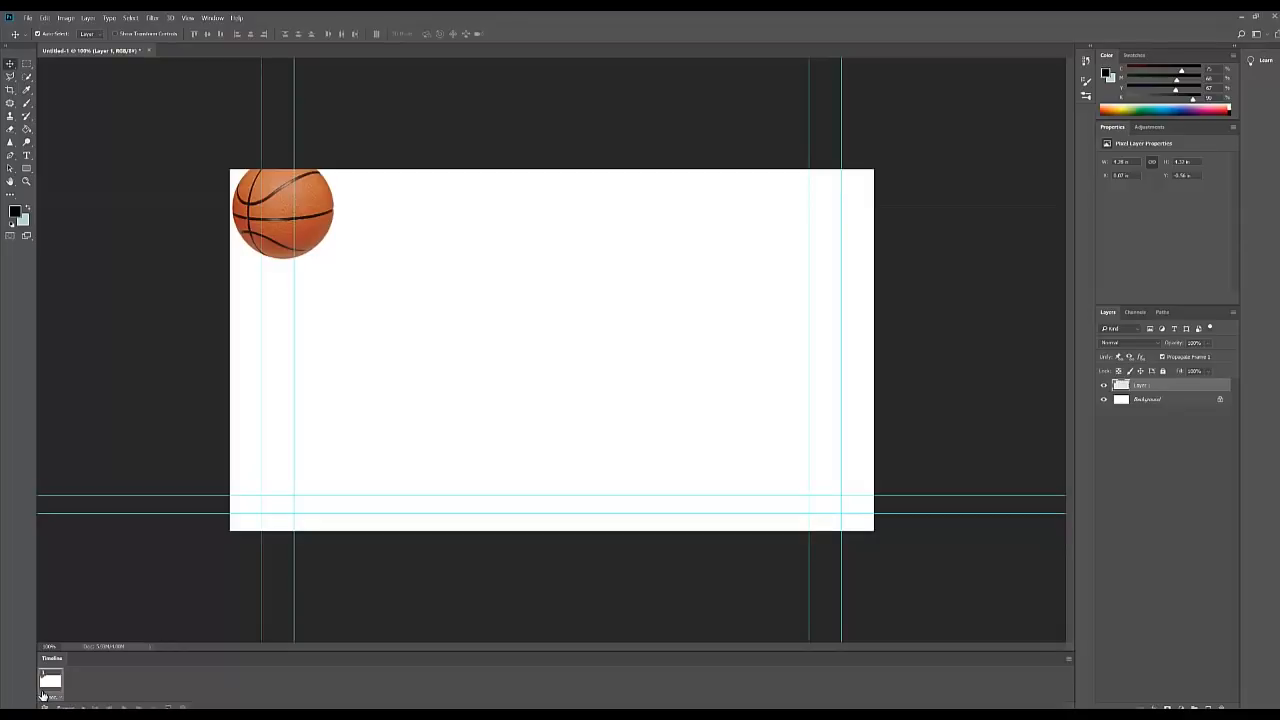
{"action": "left_click_drag", "start_coordinate": [290, 241], "coordinate": [269, 226]}
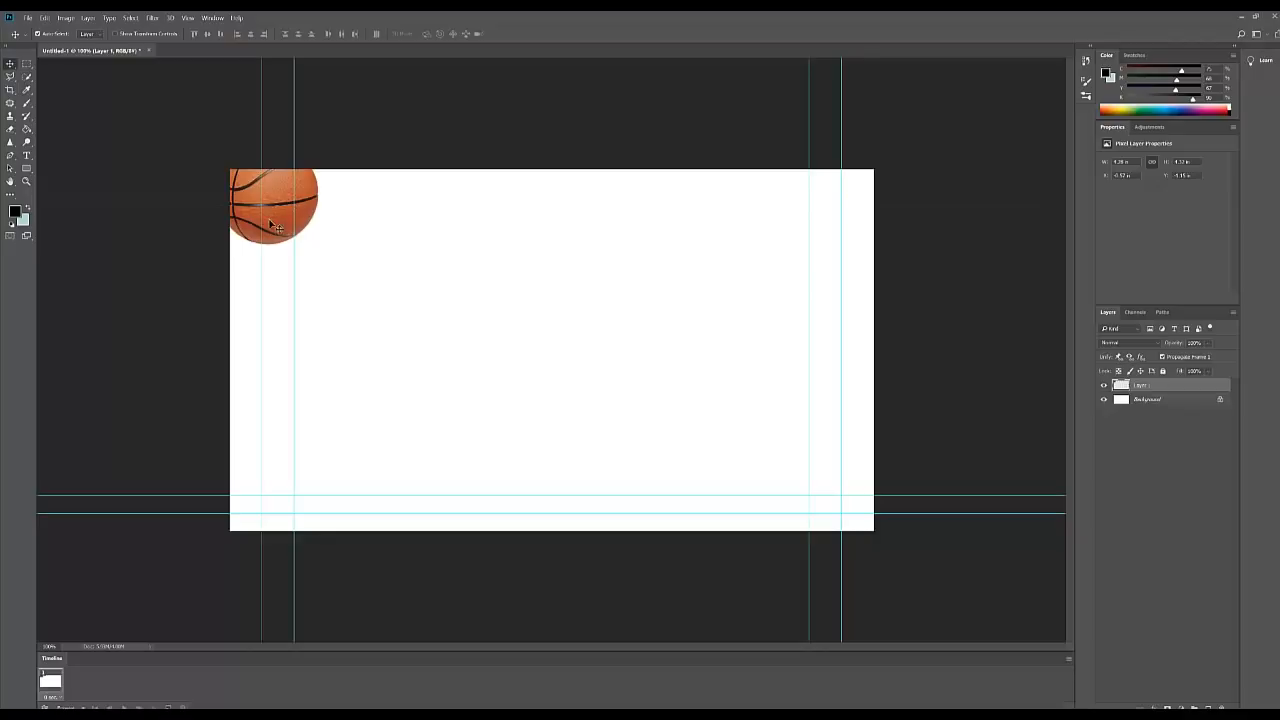
{"action": "left_click_drag", "start_coordinate": [272, 227], "coordinate": [277, 231]}
Step: Duplicate the first frame and move the basketball to the bottom edge of the canvas, near the middle, in the new frame
{"action": "left_click", "coordinate": [168, 707]}
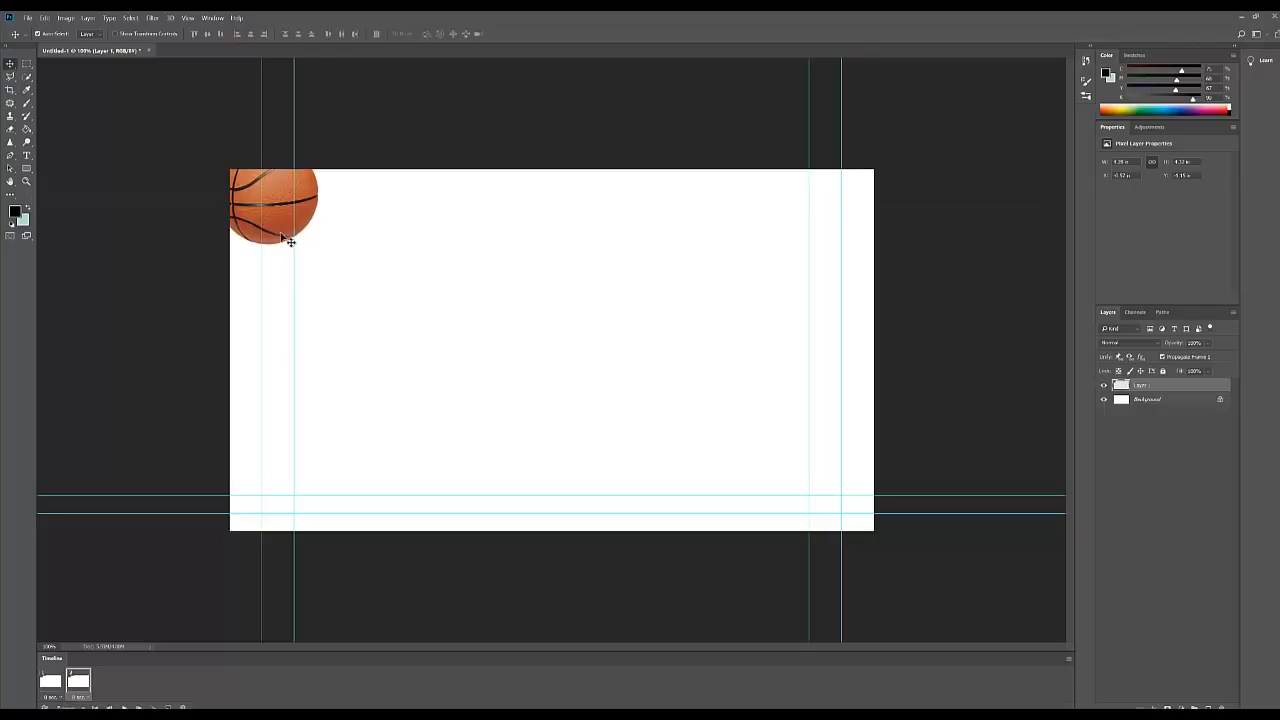
{"action": "left_click_drag", "start_coordinate": [289, 237], "coordinate": [592, 520]}
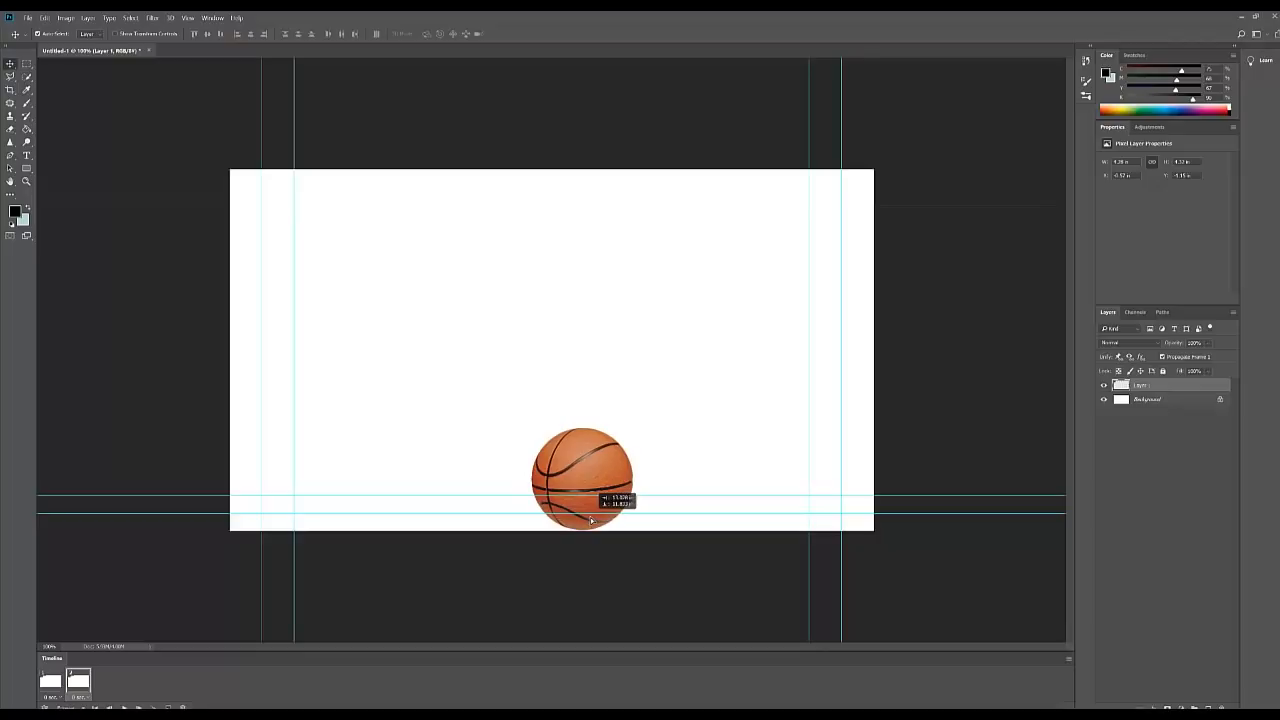
{"action": "left_click_drag", "start_coordinate": [591, 520], "coordinate": [592, 520]}
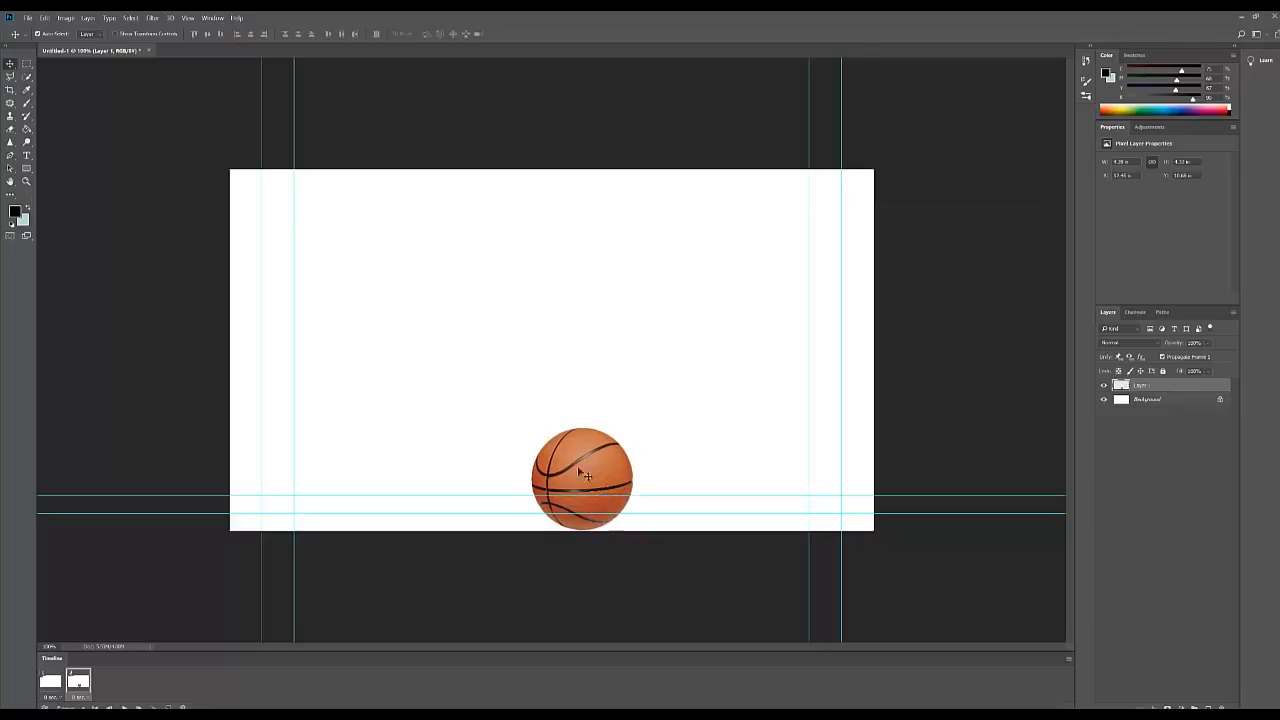
{"action": "left_click", "coordinate": [591, 521]}
{"action": "key", "text": "Down"}
{"action": "key", "text": "Down"}
{"action": "key", "text": "Up"}
{"action": "key", "text": "Up"}
Step: Preview the two-frame animation from the first frame and stop the playback
{"action": "left_click", "coordinate": [56, 694]}
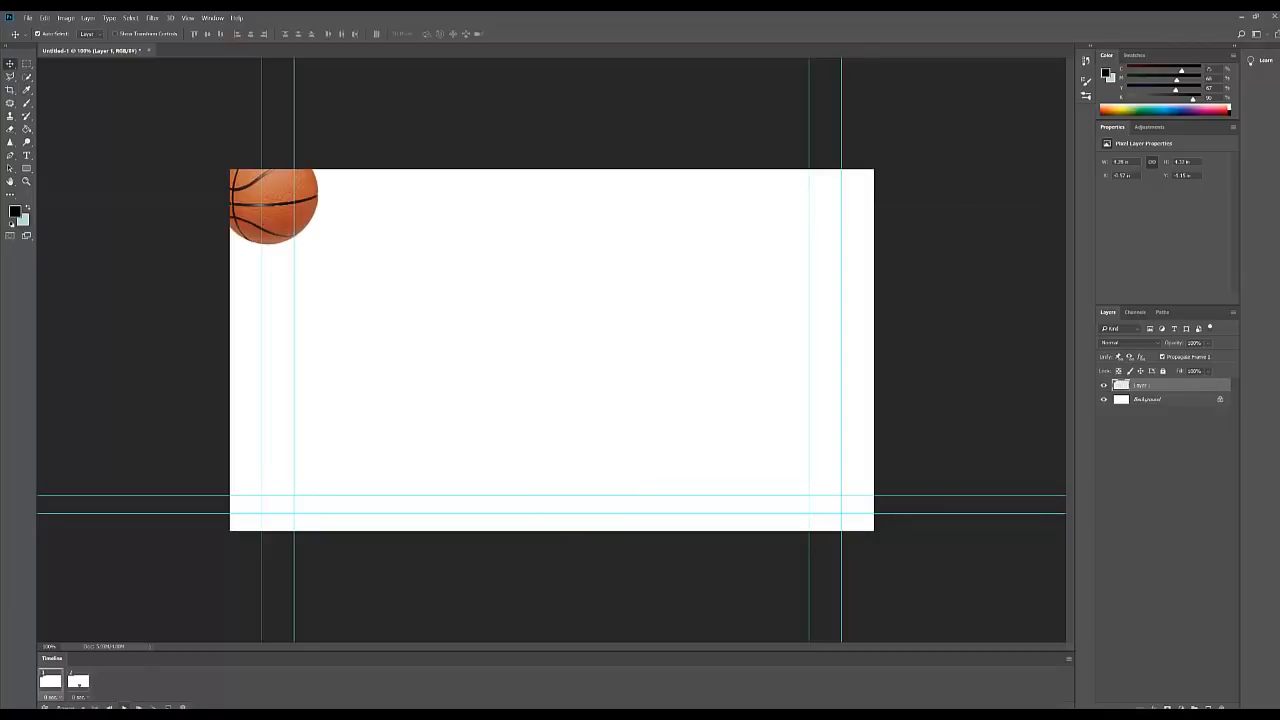
{"action": "key", "text": "space"}
{"action": "key", "text": "space"}
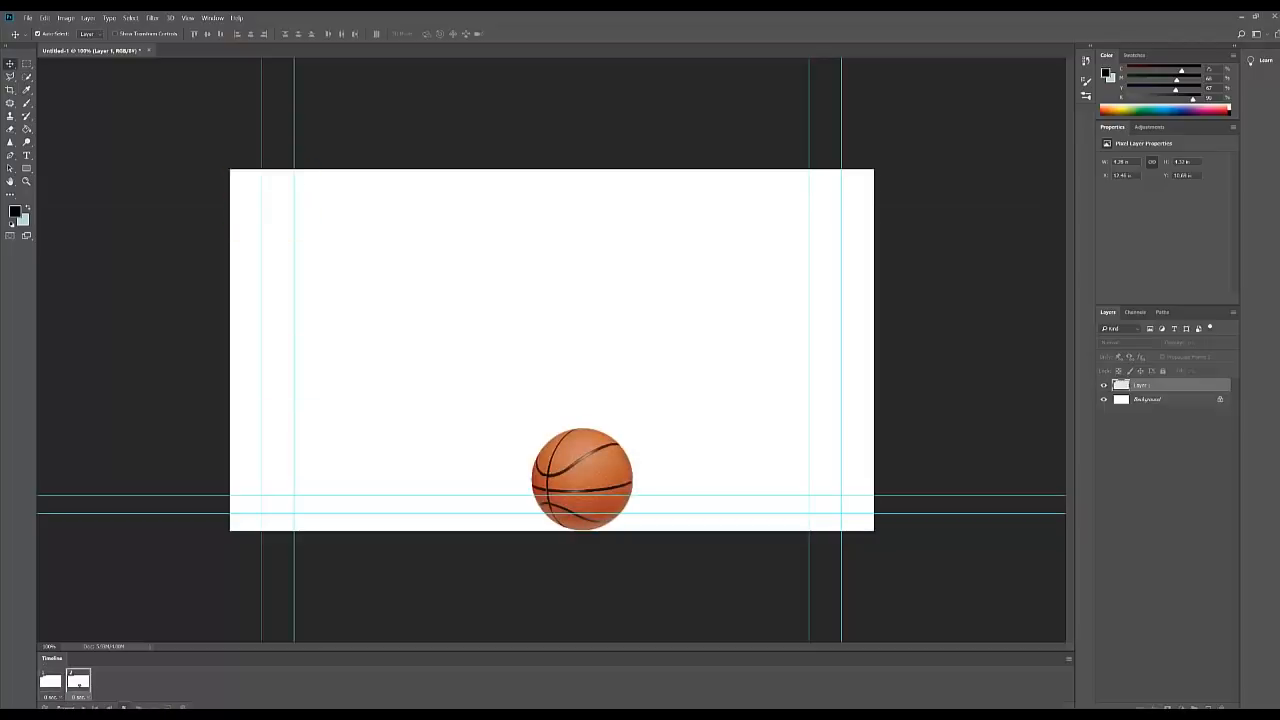
Step: Tween the two selected frames with 5 added frames, using all layers and the position, opacity and effects parameters
{"action": "left_click", "coordinate": [50, 689]}
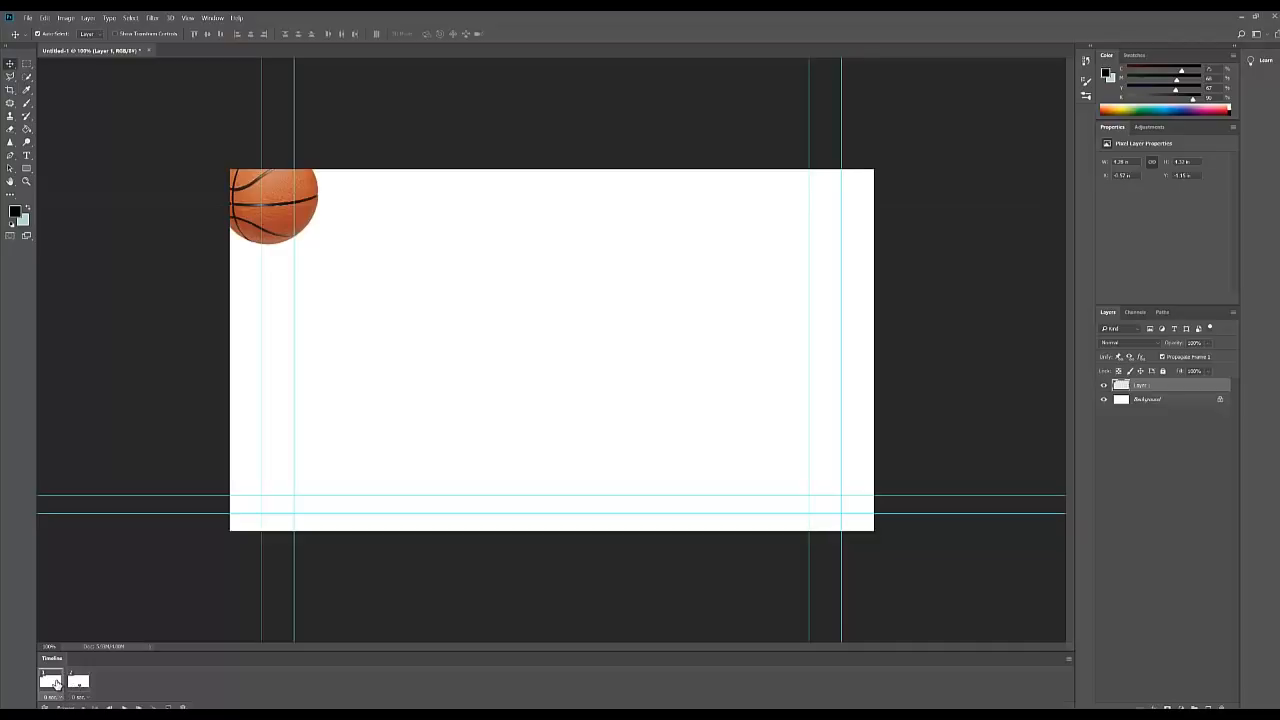
{"action": "left_click", "coordinate": [78, 683], "text": "shift"}
{"action": "left_click", "coordinate": [154, 707]}
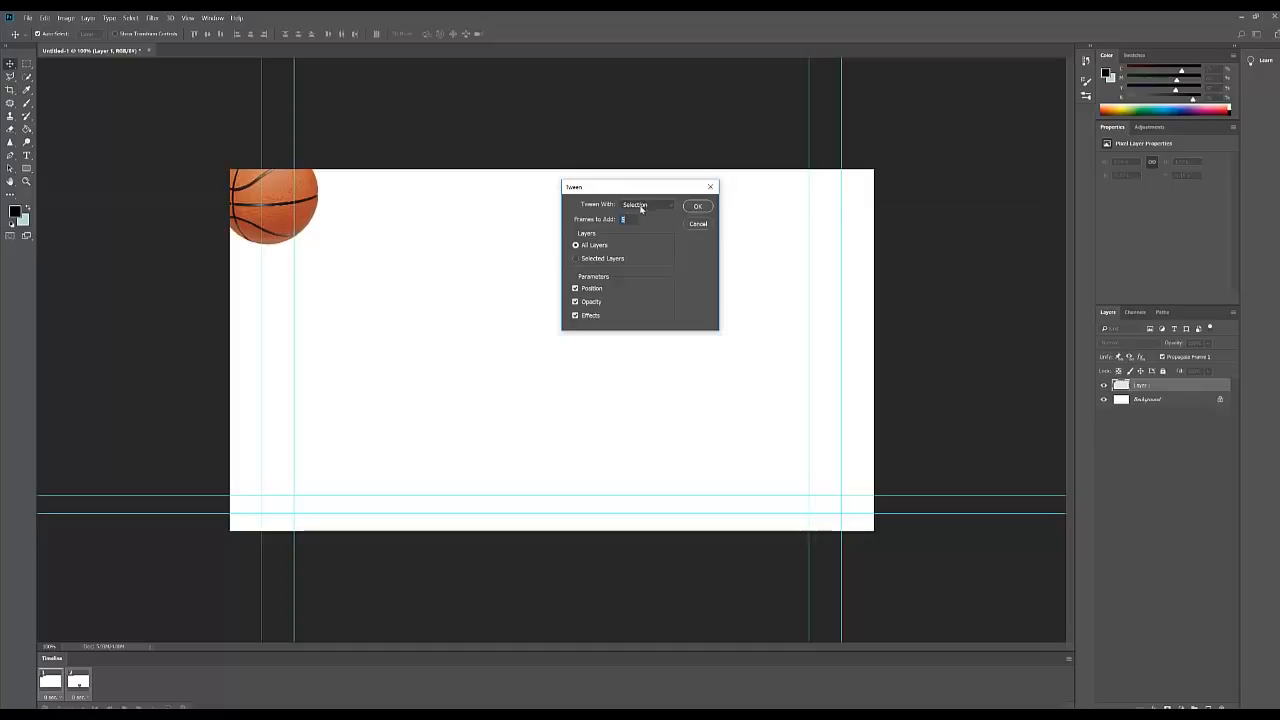
{"action": "left_click_drag", "start_coordinate": [633, 221], "coordinate": [612, 224]}
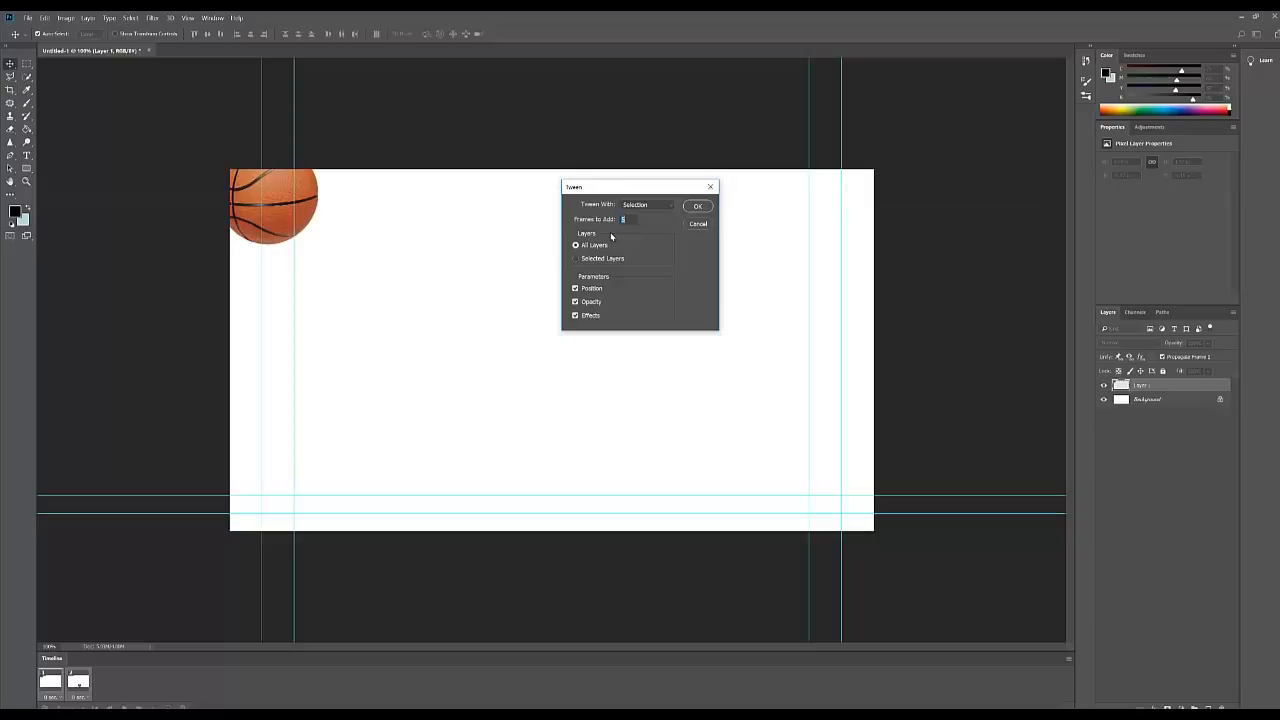
{"action": "left_click", "coordinate": [697, 207]}
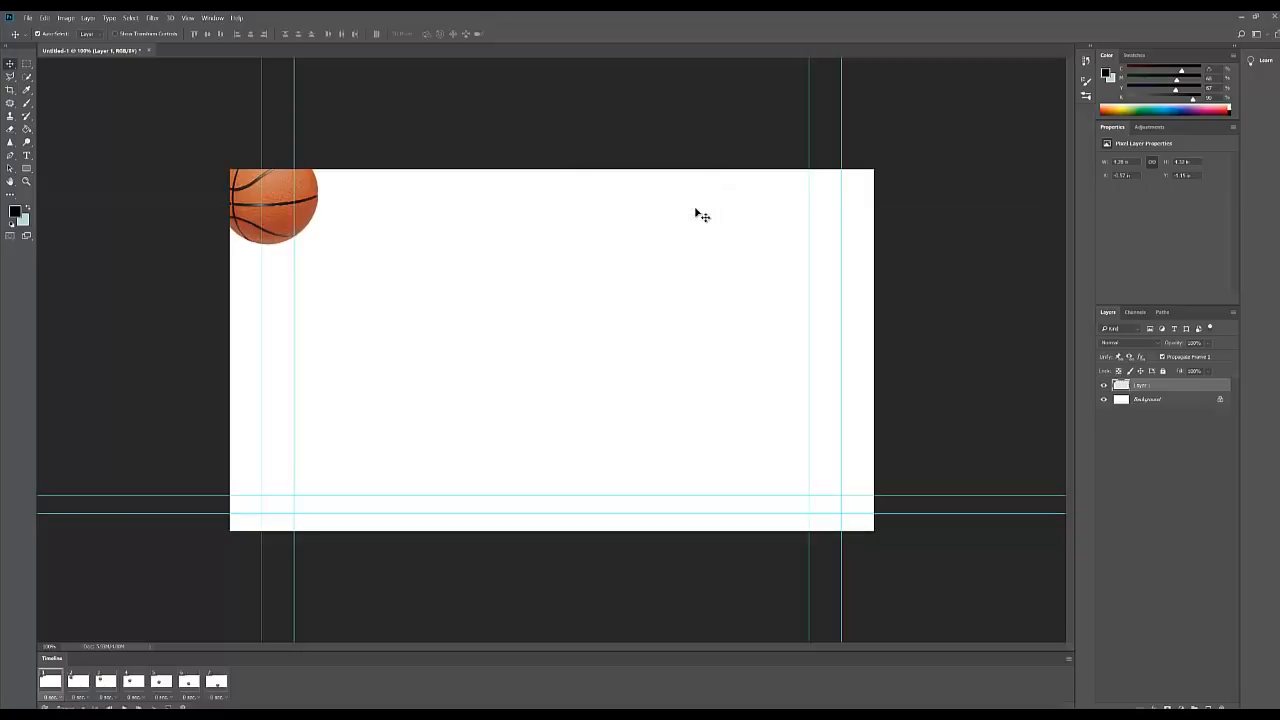
Step: Step through the tweened frames and compare the basketball's position in the first and last ones
{"action": "left_click", "coordinate": [75, 683]}
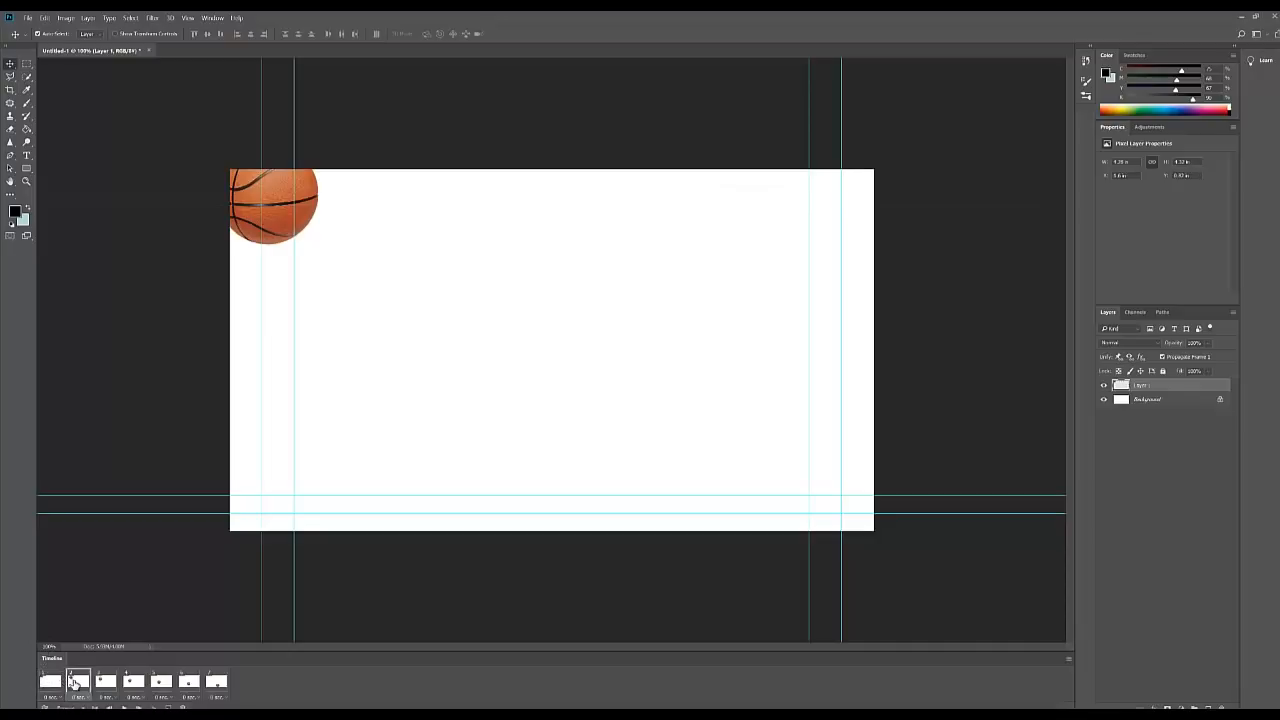
{"action": "left_click", "coordinate": [105, 683]}
{"action": "left_click", "coordinate": [133, 683]}
{"action": "left_click", "coordinate": [161, 683]}
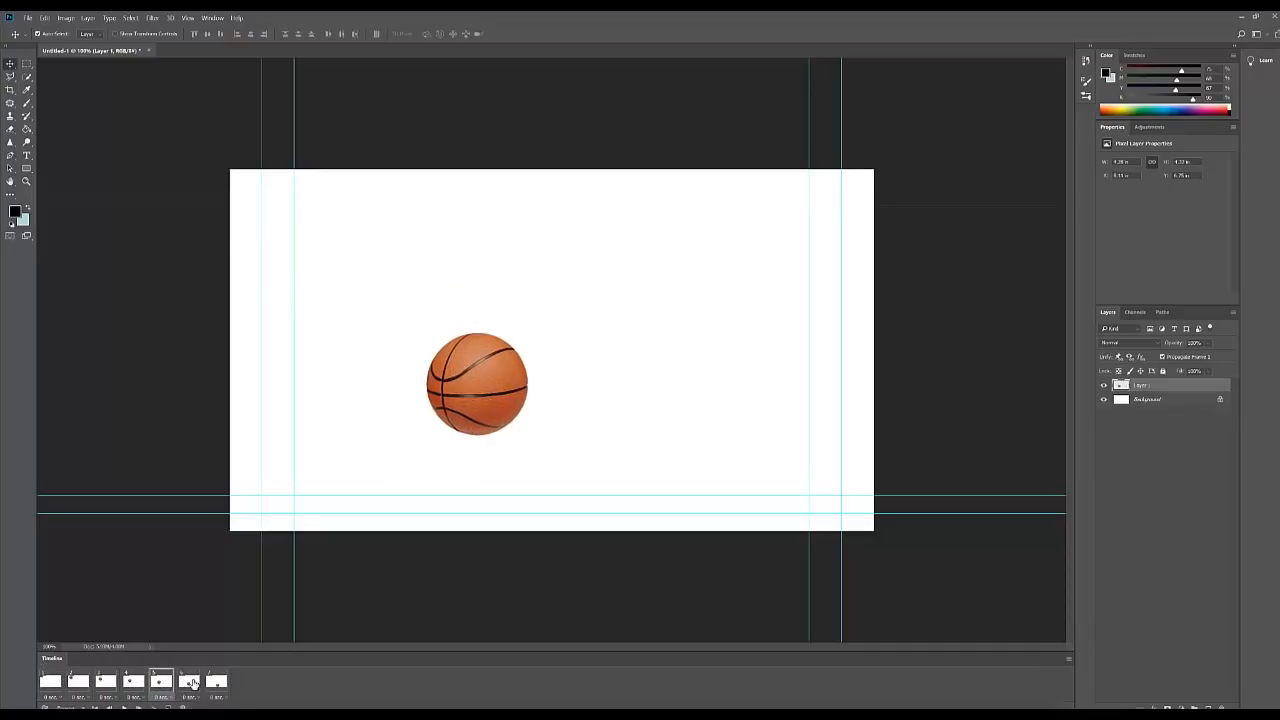
{"action": "left_click", "coordinate": [190, 683]}
{"action": "left_click", "coordinate": [217, 683]}
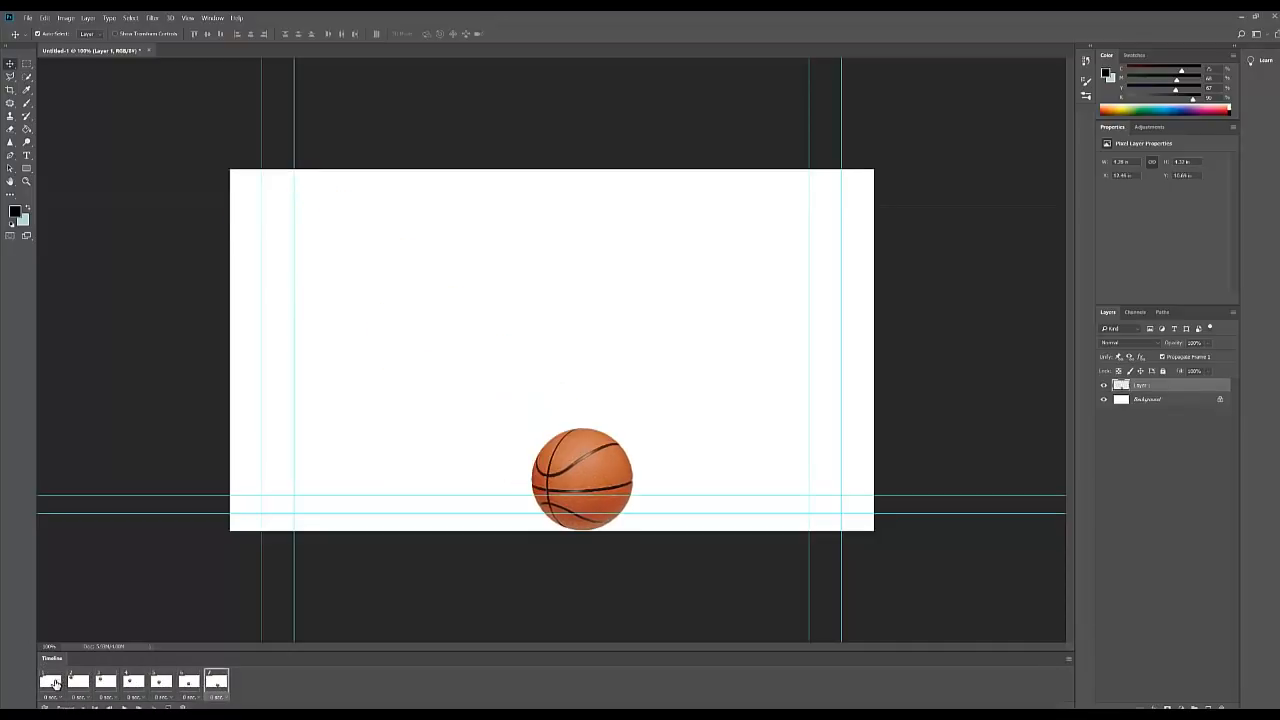
{"action": "left_click", "coordinate": [55, 683]}
{"action": "left_click", "coordinate": [217, 683]}
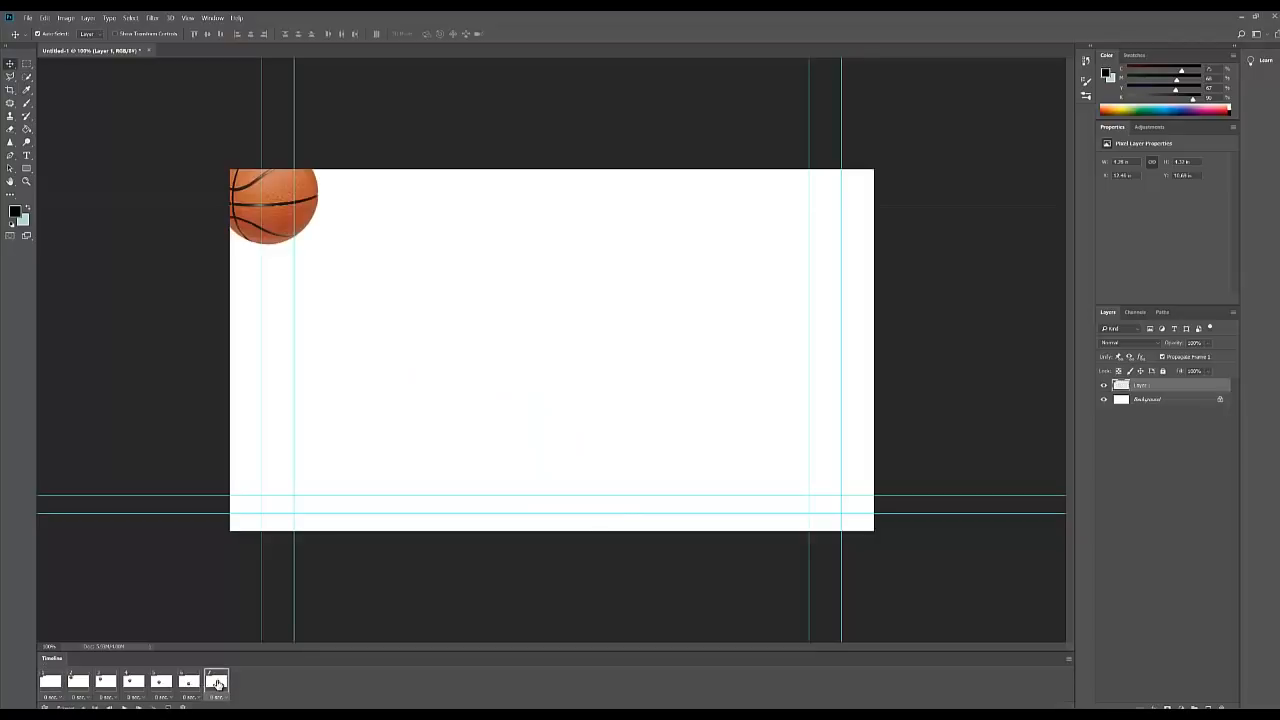
{"action": "left_click", "coordinate": [54, 686]}
Step: Duplicate frame 7 and move the basketball partly off the canvas's right edge near the top in the new frame
{"action": "left_click", "coordinate": [214, 683]}
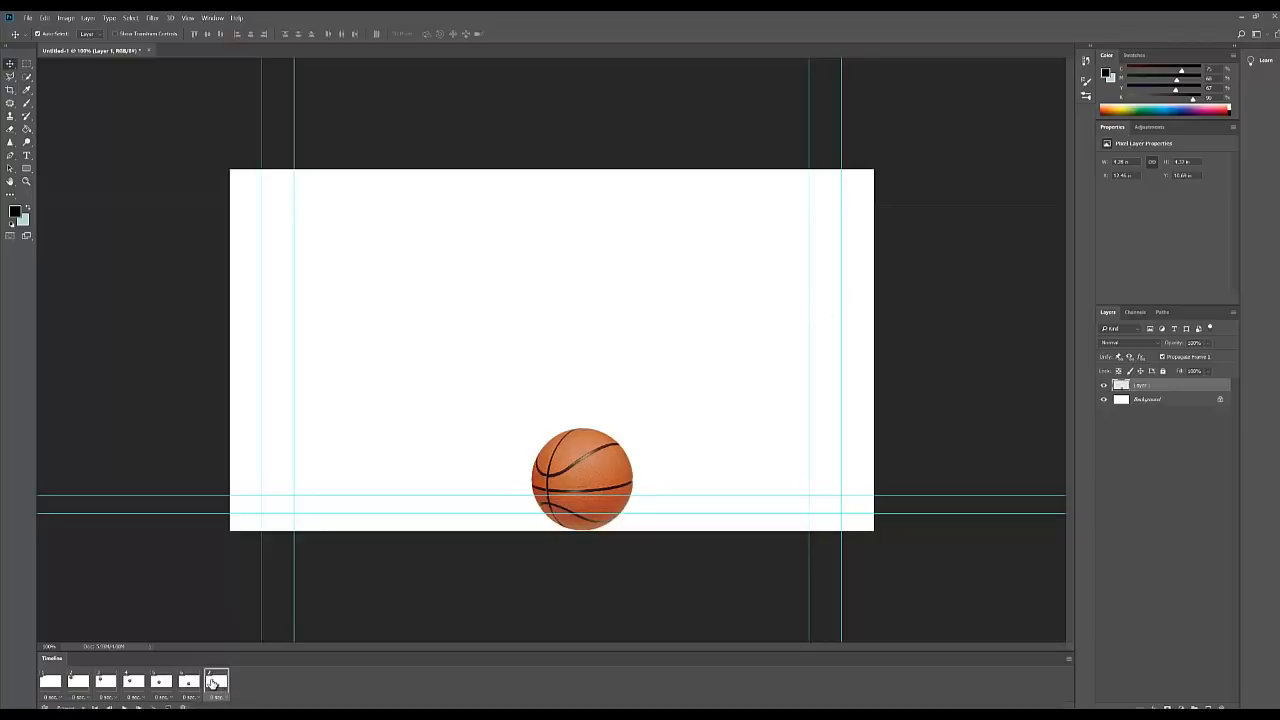
{"action": "left_click", "coordinate": [168, 707]}
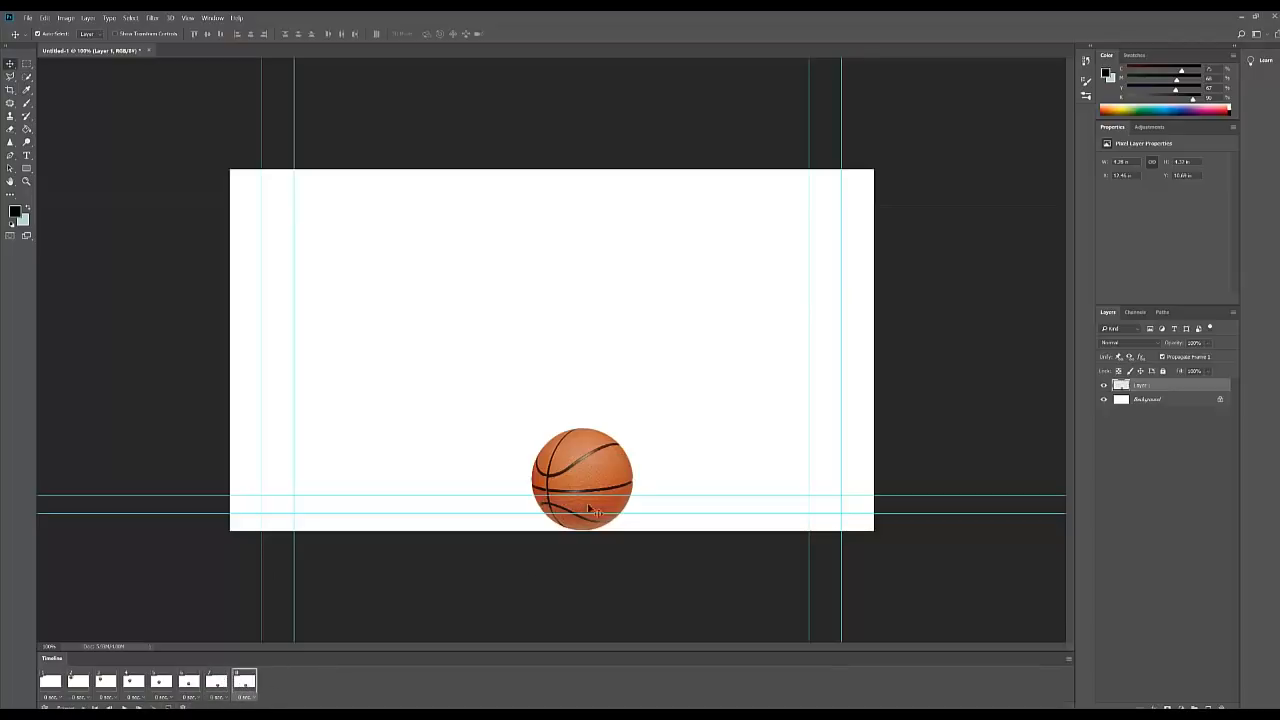
{"action": "left_click_drag", "start_coordinate": [612, 438], "coordinate": [866, 232]}
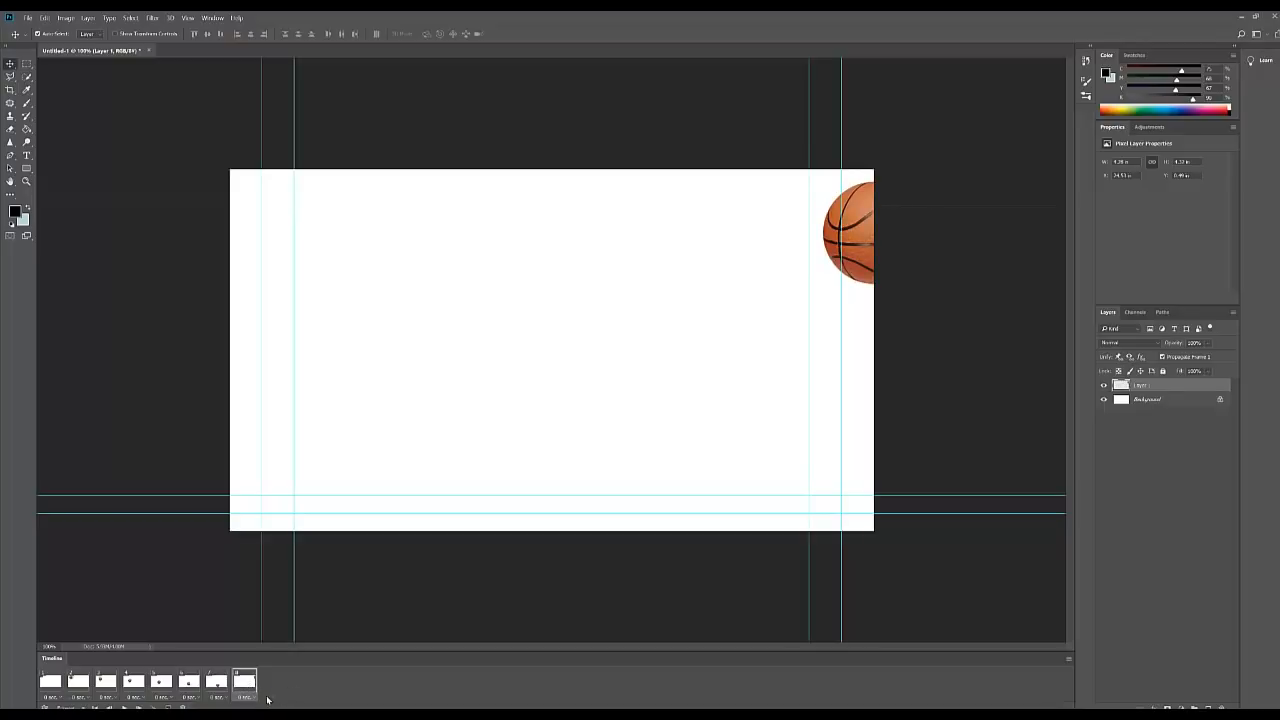
Step: Tween frames 7 and 8 with 5 added frames, using all layers and parameters, and preview the resulting animation
{"action": "left_click", "coordinate": [216, 687], "text": "shift"}
{"action": "left_click", "coordinate": [153, 707]}
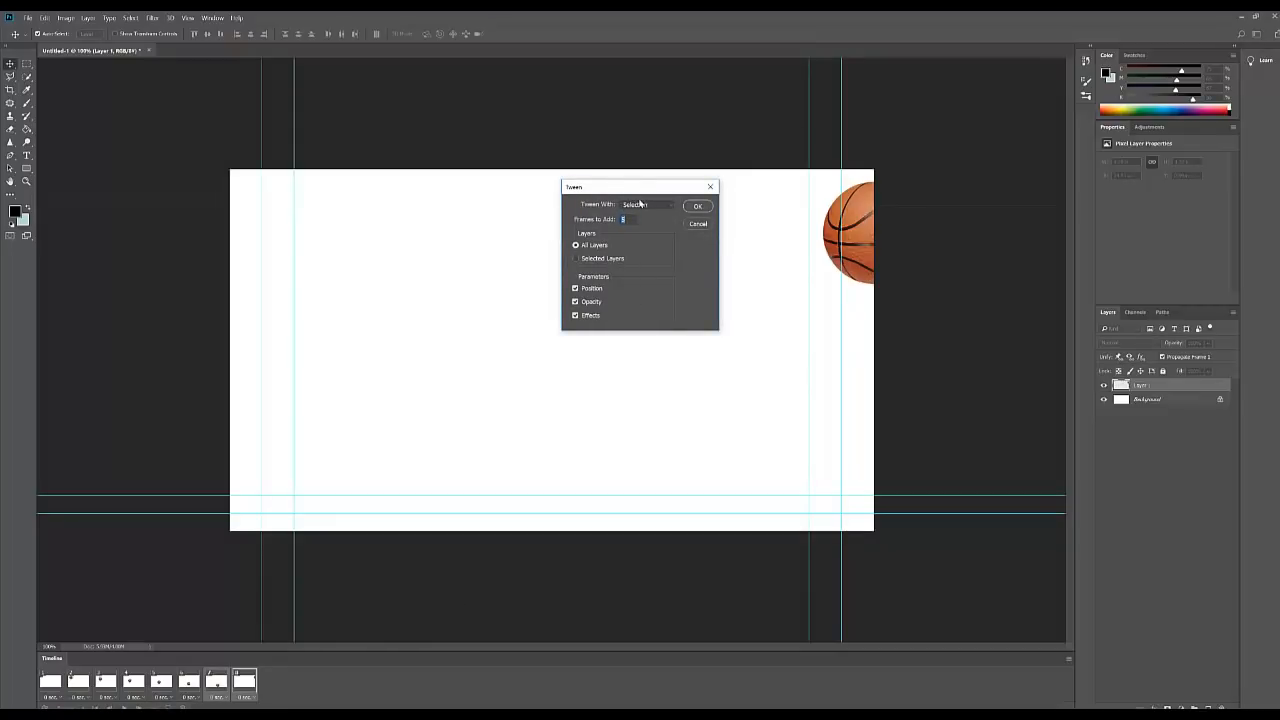
{"action": "left_click", "coordinate": [699, 207]}
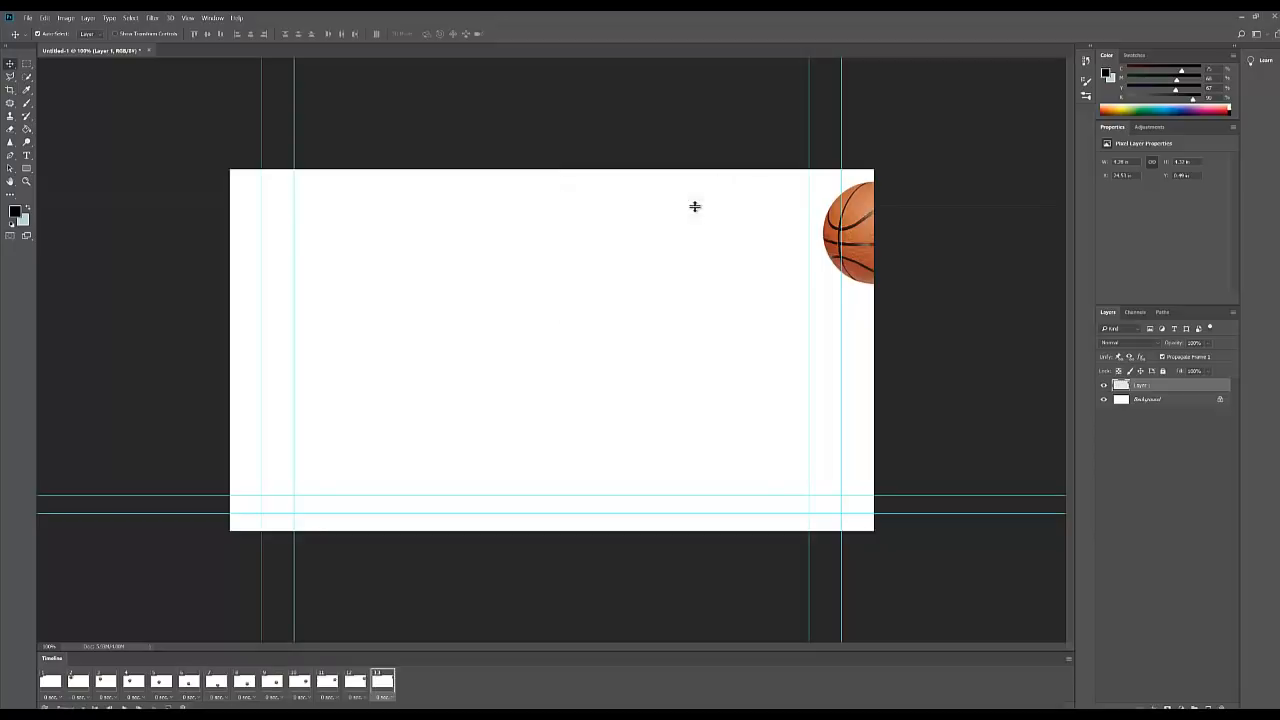
{"action": "left_click", "coordinate": [124, 707]}
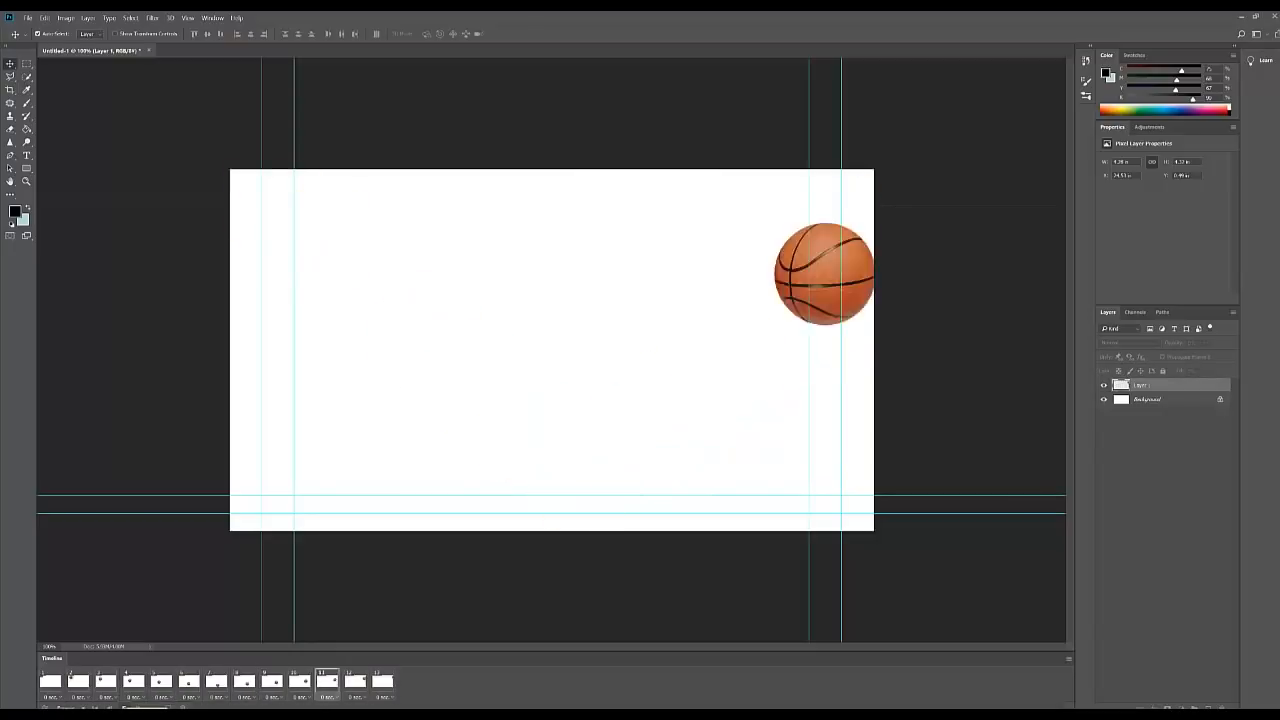
{"action": "key", "text": "space"}
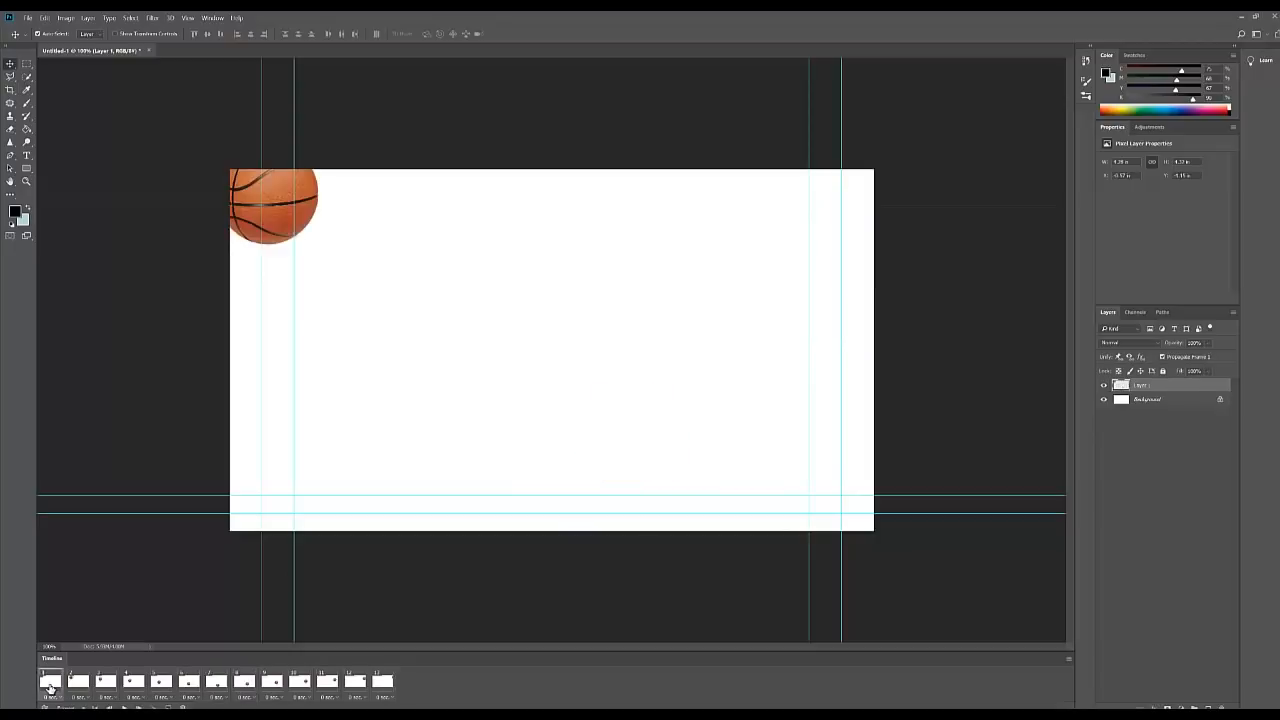
Step: Return to frame 1 and rename the basketball layer "original"
{"action": "left_click", "coordinate": [52, 685]}
{"action": "double_click", "coordinate": [1142, 386]}
{"action": "left_click", "coordinate": [1147, 443]}
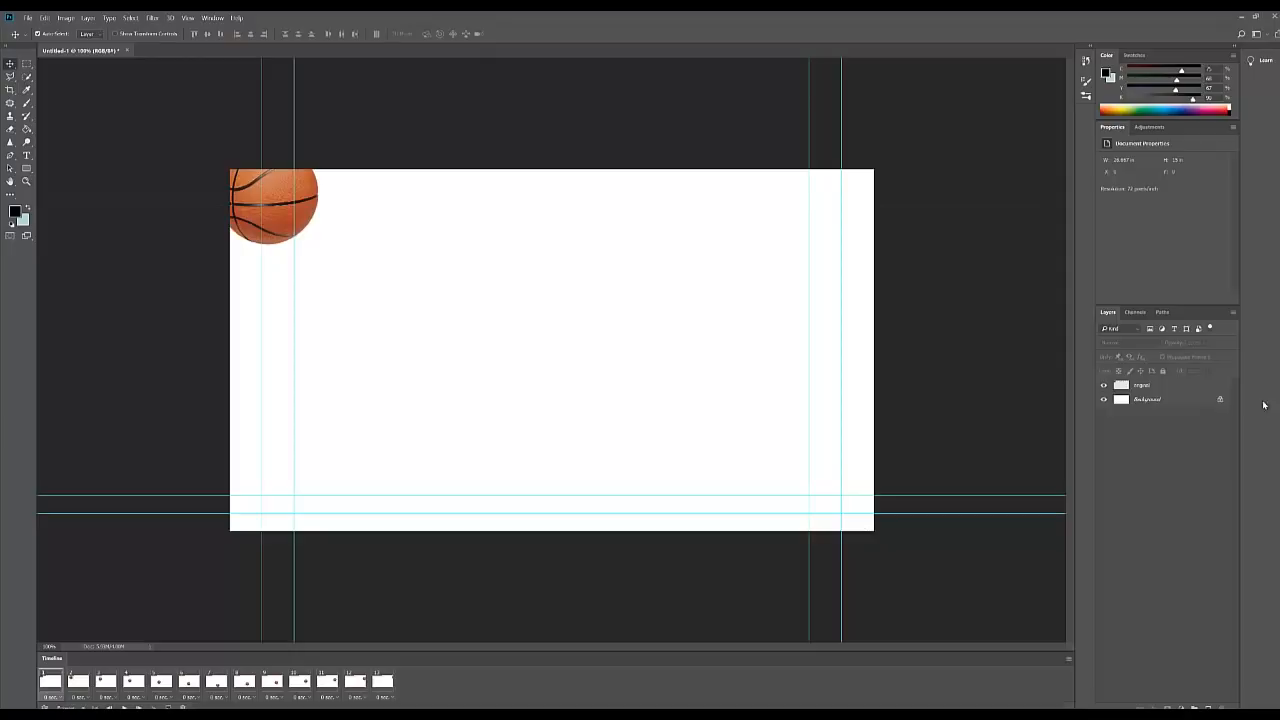
Step: In frame 2, duplicate the original basketball layer and name the copy "turn 2"
{"action": "left_click", "coordinate": [1136, 386]}
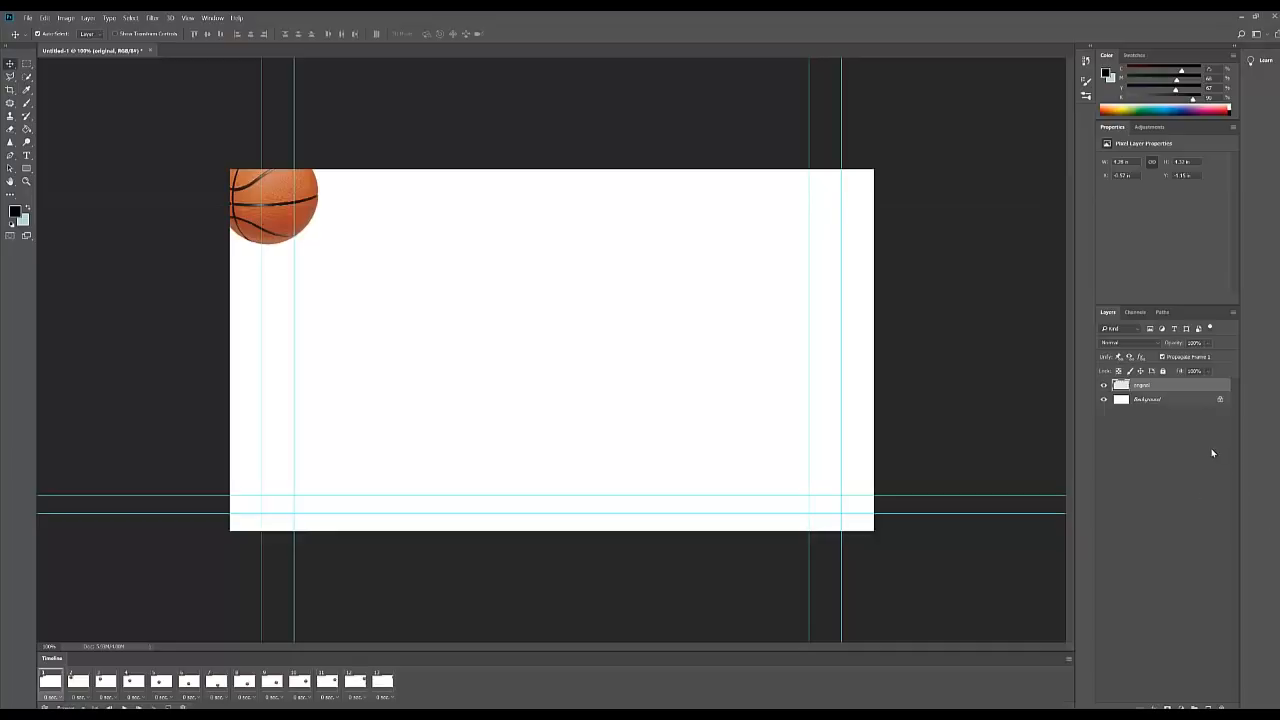
{"action": "left_click", "coordinate": [78, 681]}
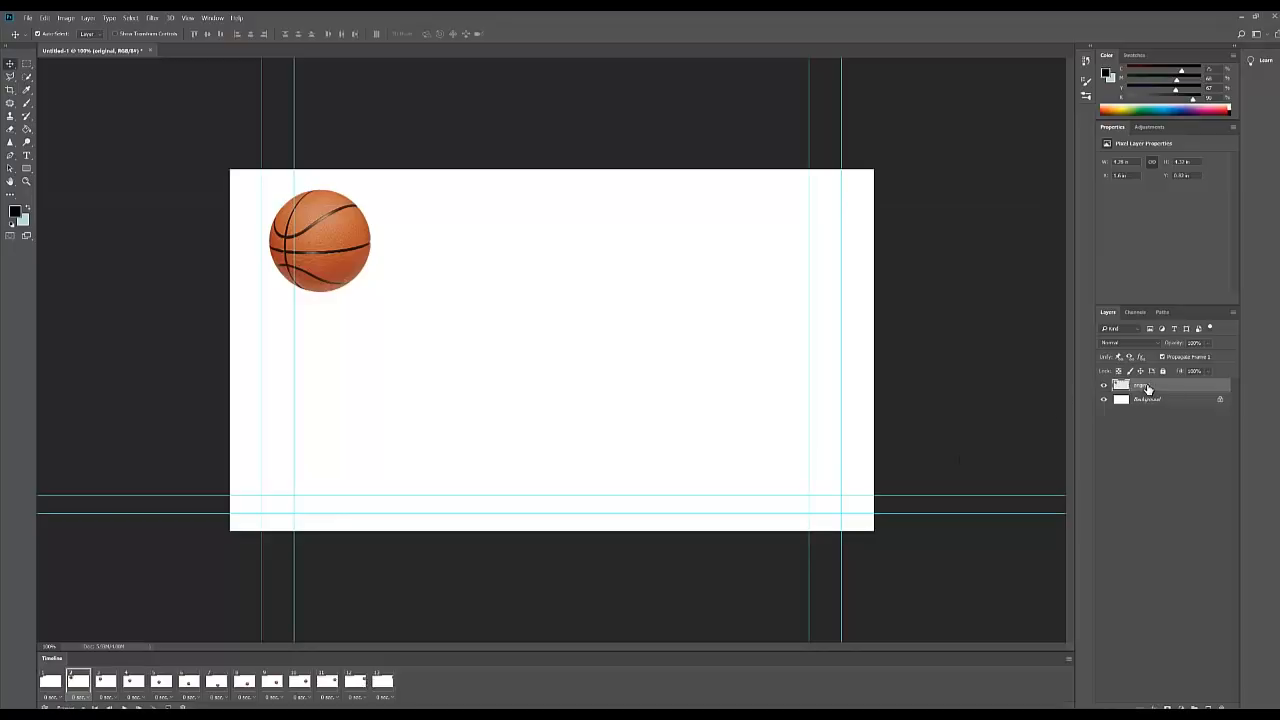
{"action": "left_click_drag", "start_coordinate": [1143, 388], "coordinate": [1212, 706]}
{"action": "left_click_drag", "start_coordinate": [1208, 706], "coordinate": [1208, 706]}
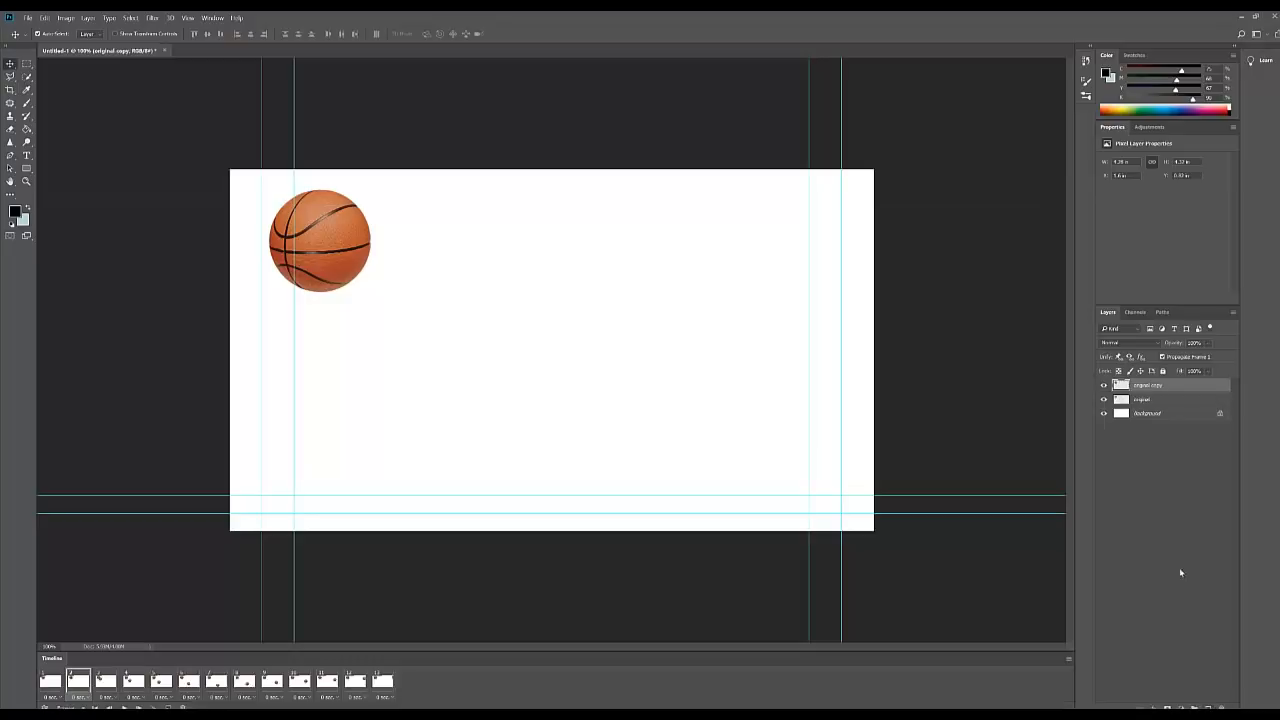
{"action": "double_click", "coordinate": [1154, 386]}
{"action": "key", "text": "BackSpace"}
{"action": "key", "text": "Return"}
Step: Rotate the turn 2 basketball slightly clockwise in place and apply the transformation
{"action": "key", "text": "ctrl+t"}
{"action": "left_click_drag", "start_coordinate": [379, 292], "coordinate": [360, 312]}
{"action": "left_click", "coordinate": [455, 34]}
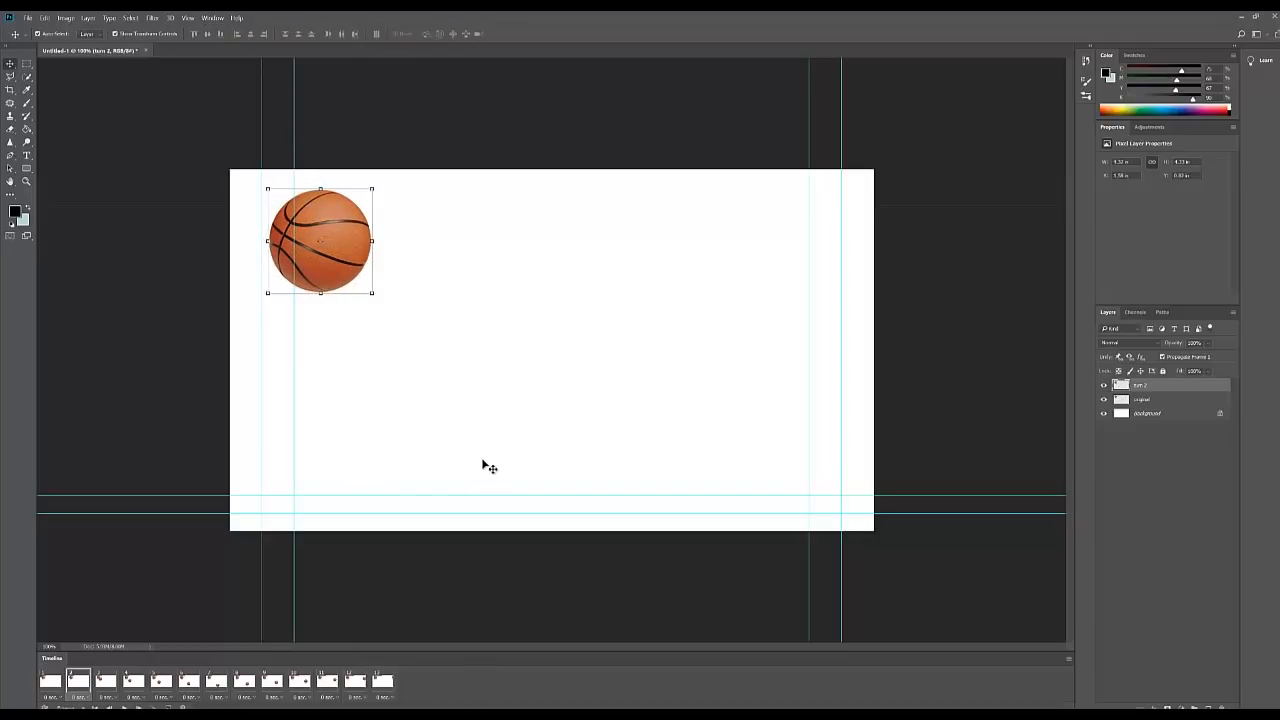
Step: In frame 3, duplicate the original basketball layer and name the copy "turn 3"
{"action": "left_click", "coordinate": [102, 684]}
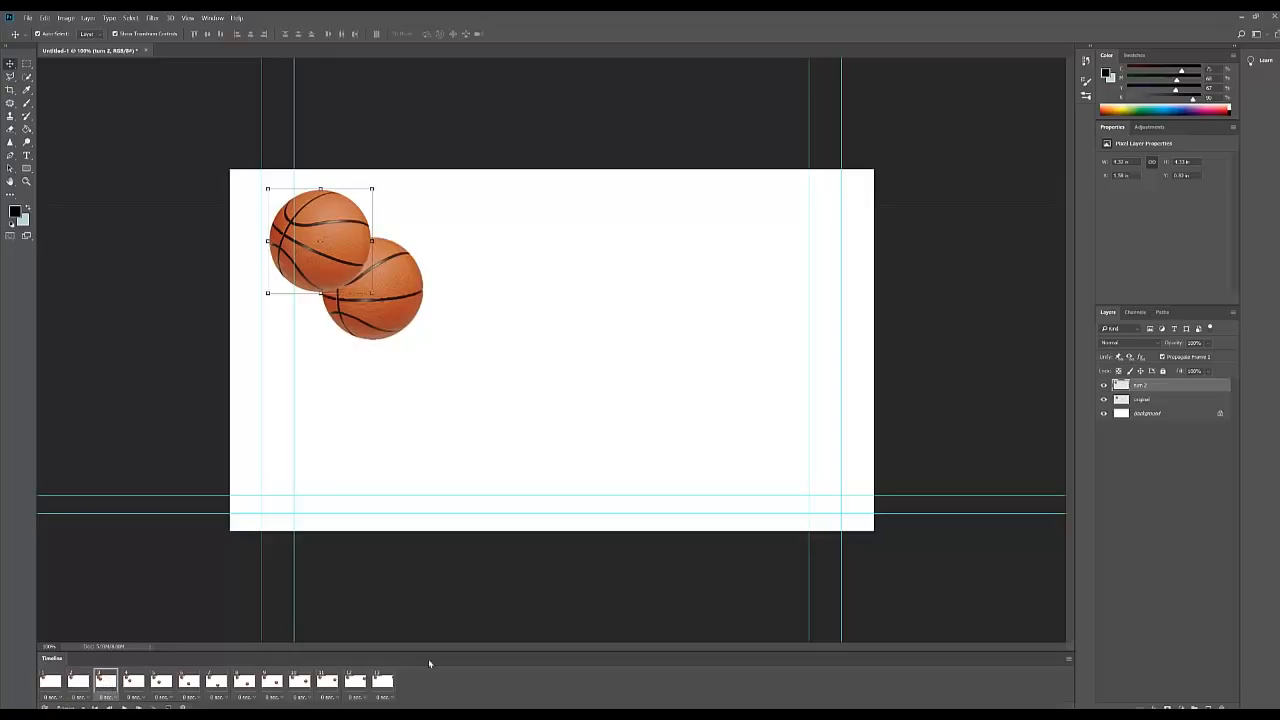
{"action": "left_click", "coordinate": [1157, 400]}
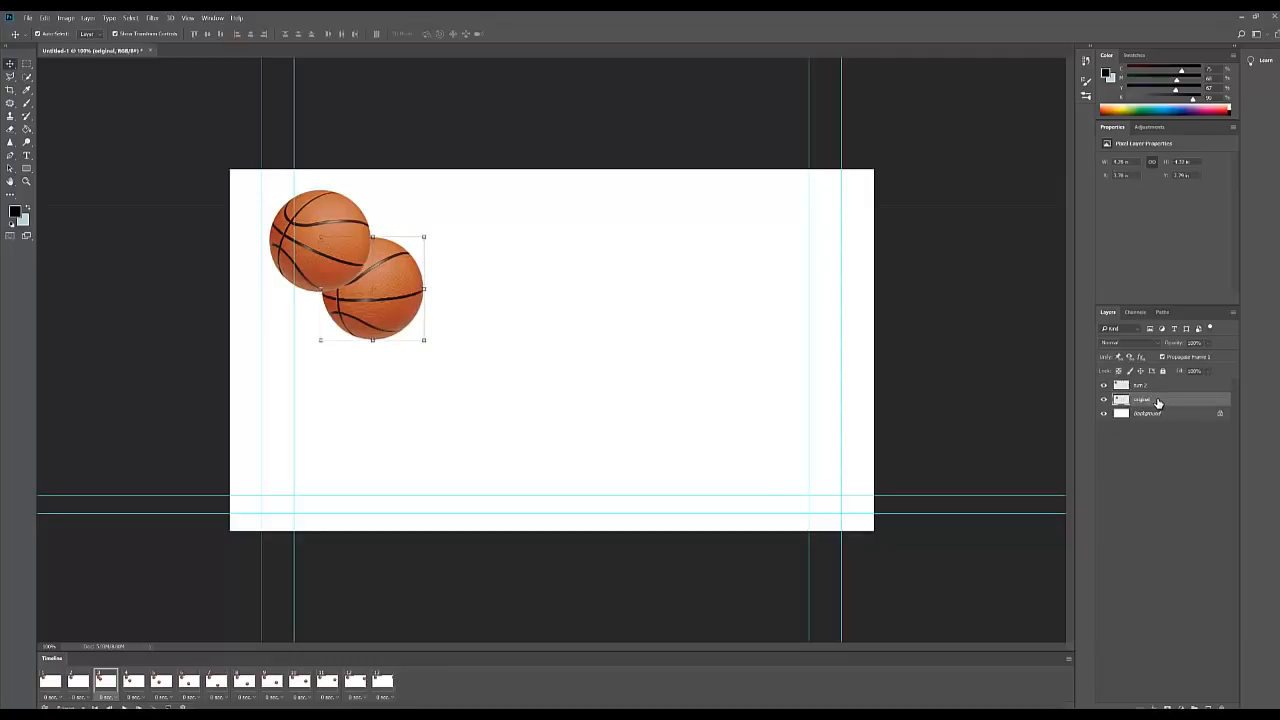
{"action": "left_click_drag", "start_coordinate": [1157, 402], "coordinate": [1207, 706]}
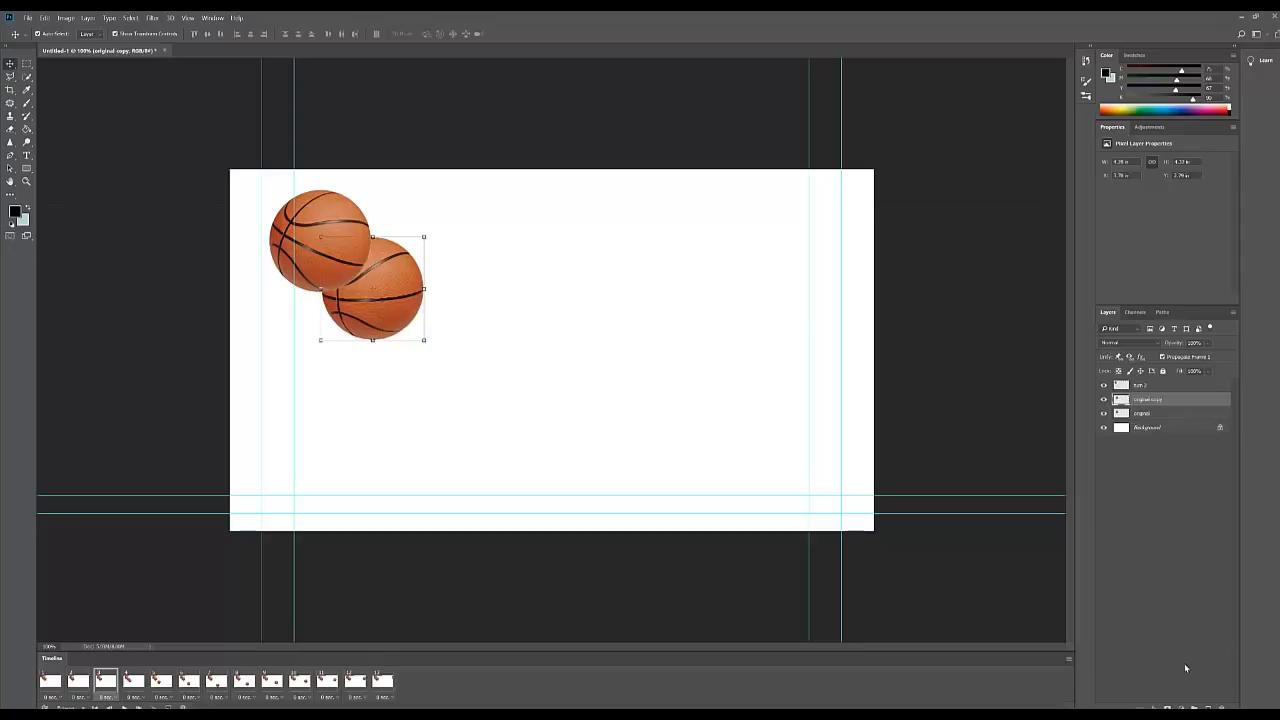
{"action": "double_click", "coordinate": [1146, 399]}
{"action": "key", "text": "BackSpace"}
{"action": "type", "text": "turn 3"}
Step: Rotate the turn 3 basketball clockwise, further than the turn 2 ball, apply the transformation and deselect the layer
{"action": "left_click", "coordinate": [436, 342]}
{"action": "left_click_drag", "start_coordinate": [436, 342], "coordinate": [355, 357]}
{"action": "left_click", "coordinate": [455, 33]}
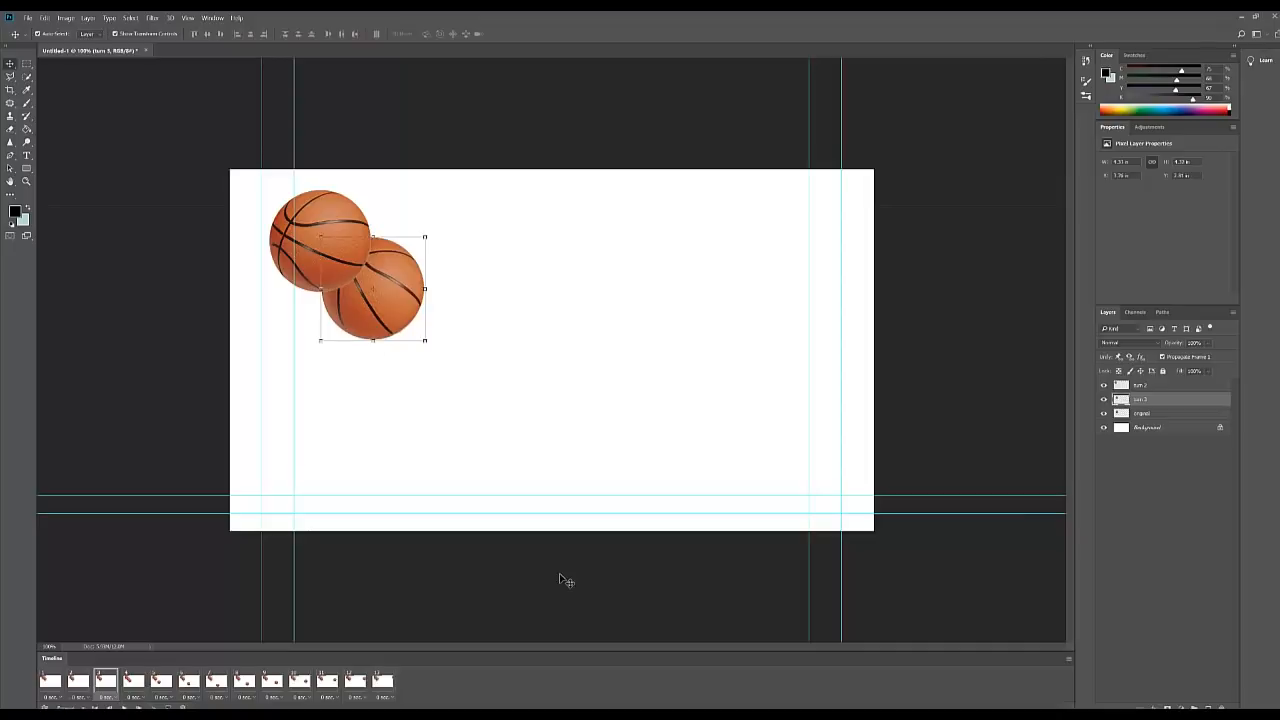
{"action": "left_click", "coordinate": [1122, 506]}
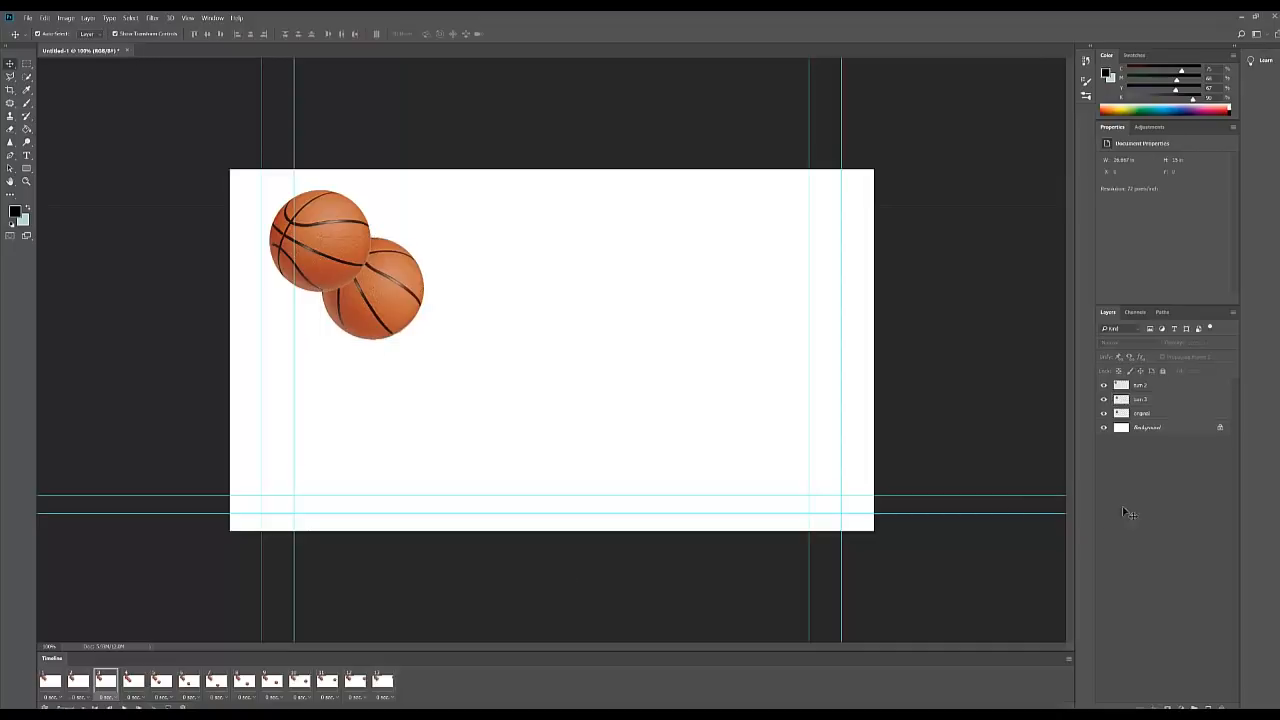
Step: In frame 4, duplicate the original basketball layer and name the copy "turn 4"
{"action": "left_click", "coordinate": [130, 686]}
{"action": "left_click", "coordinate": [1152, 415]}
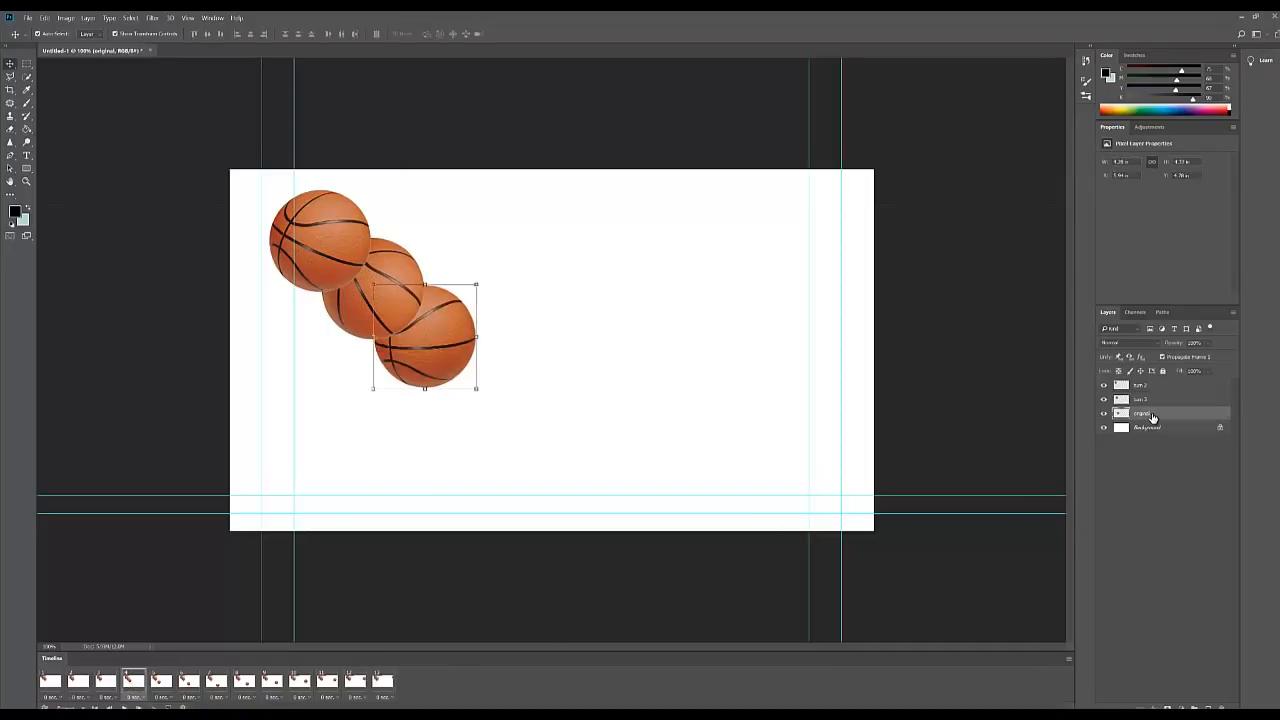
{"action": "left_click_drag", "start_coordinate": [1152, 415], "coordinate": [1206, 702]}
{"action": "double_click", "coordinate": [1156, 414]}
{"action": "type", "text": "turn 1"}
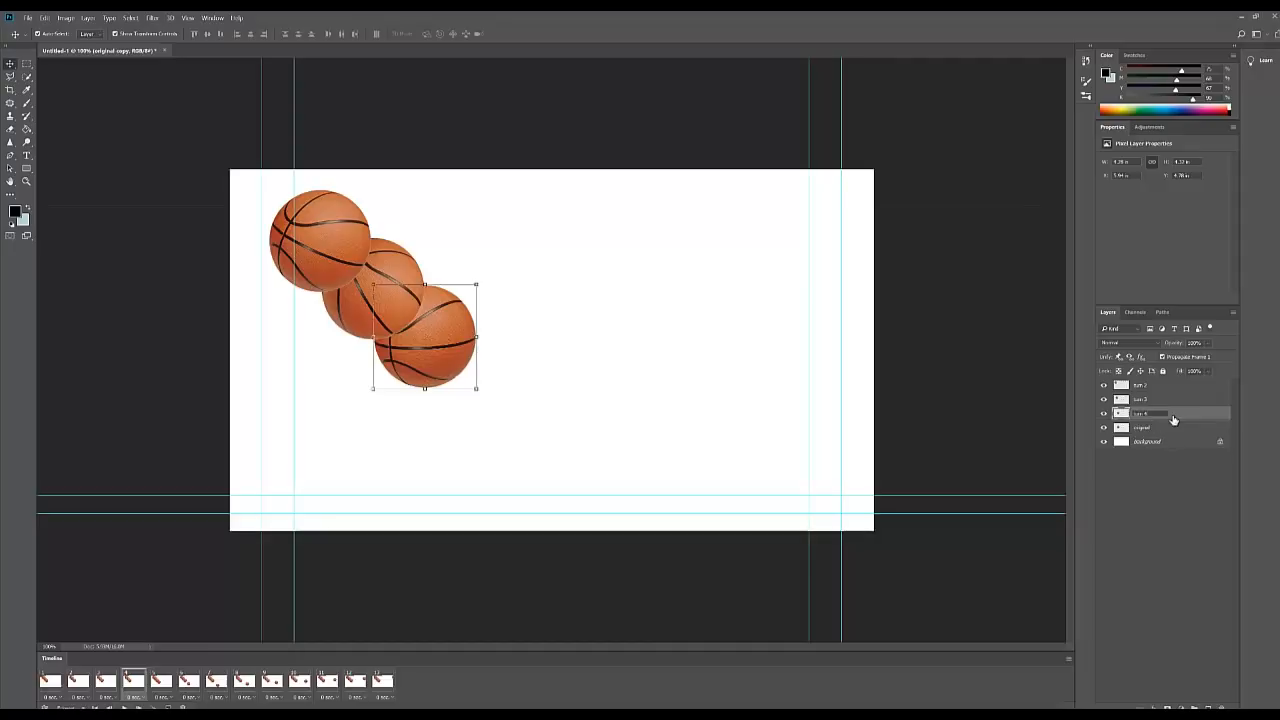
{"action": "key", "text": "Return"}
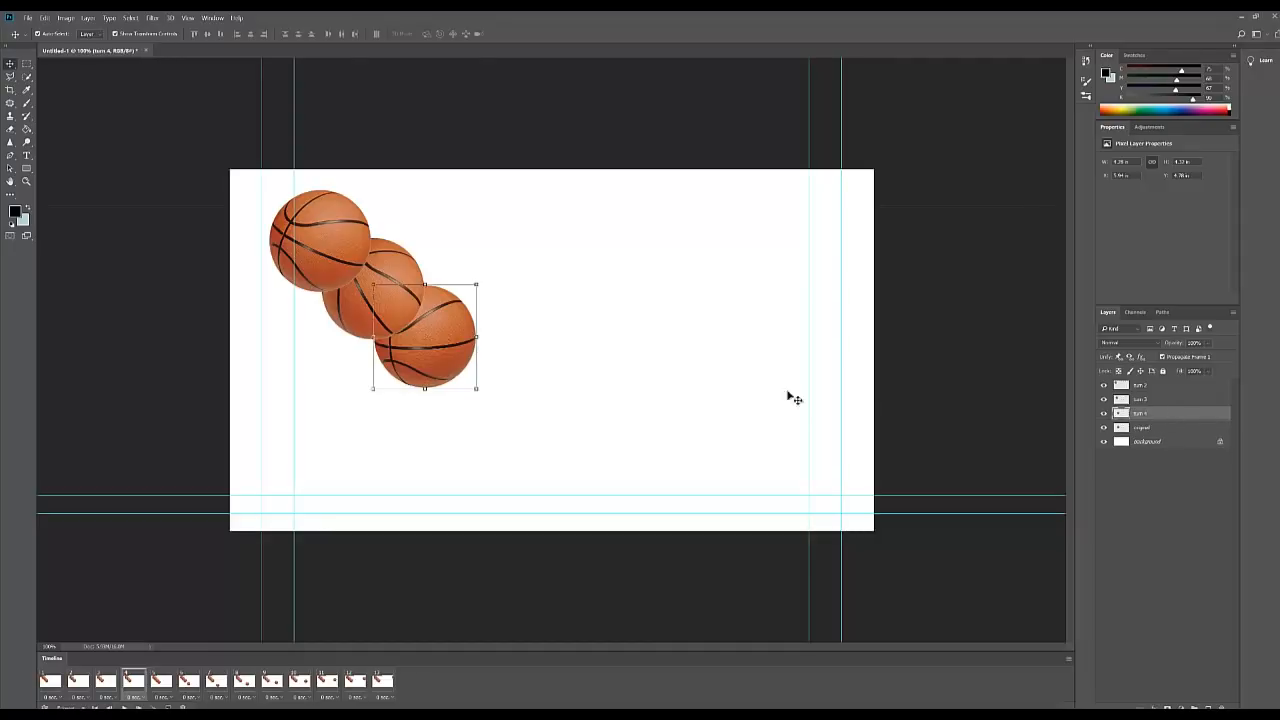
Step: Rotate the turn 4 basketball about 81 degrees clockwise, apply the transformation and deselect the layer
{"action": "left_click_drag", "start_coordinate": [481, 388], "coordinate": [379, 397]}
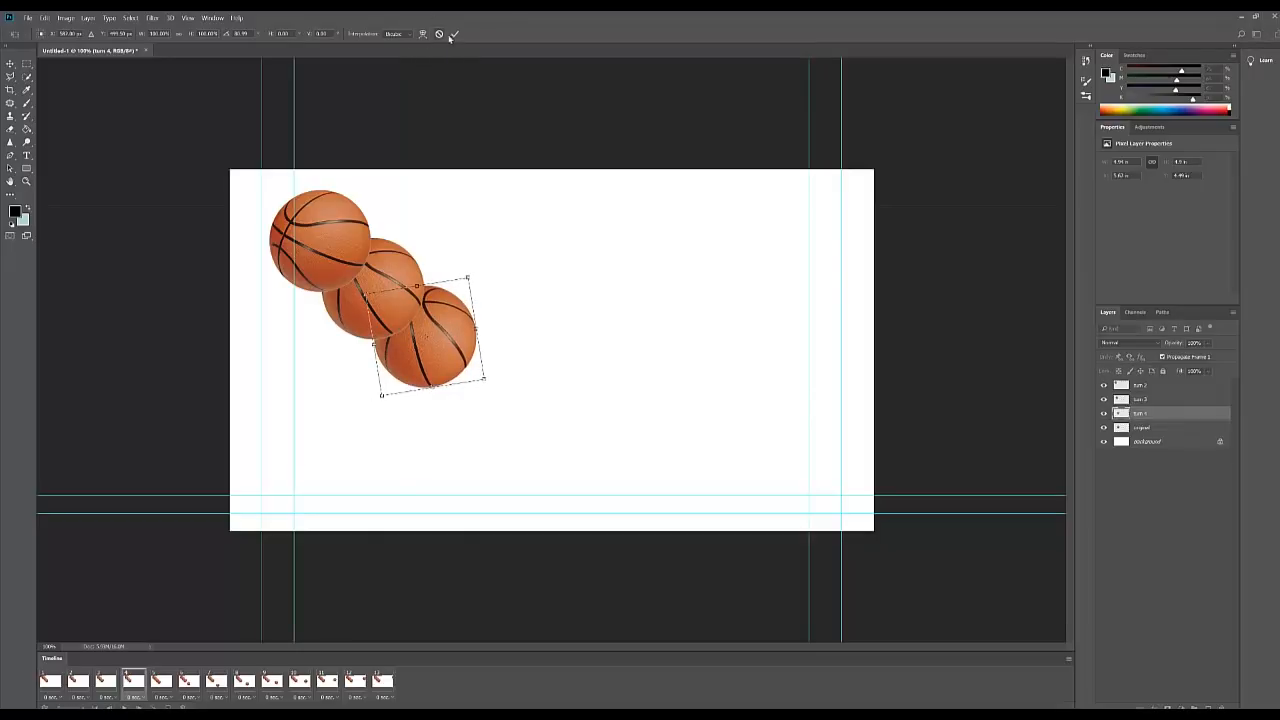
{"action": "left_click", "coordinate": [453, 34]}
{"action": "left_click", "coordinate": [1174, 511]}
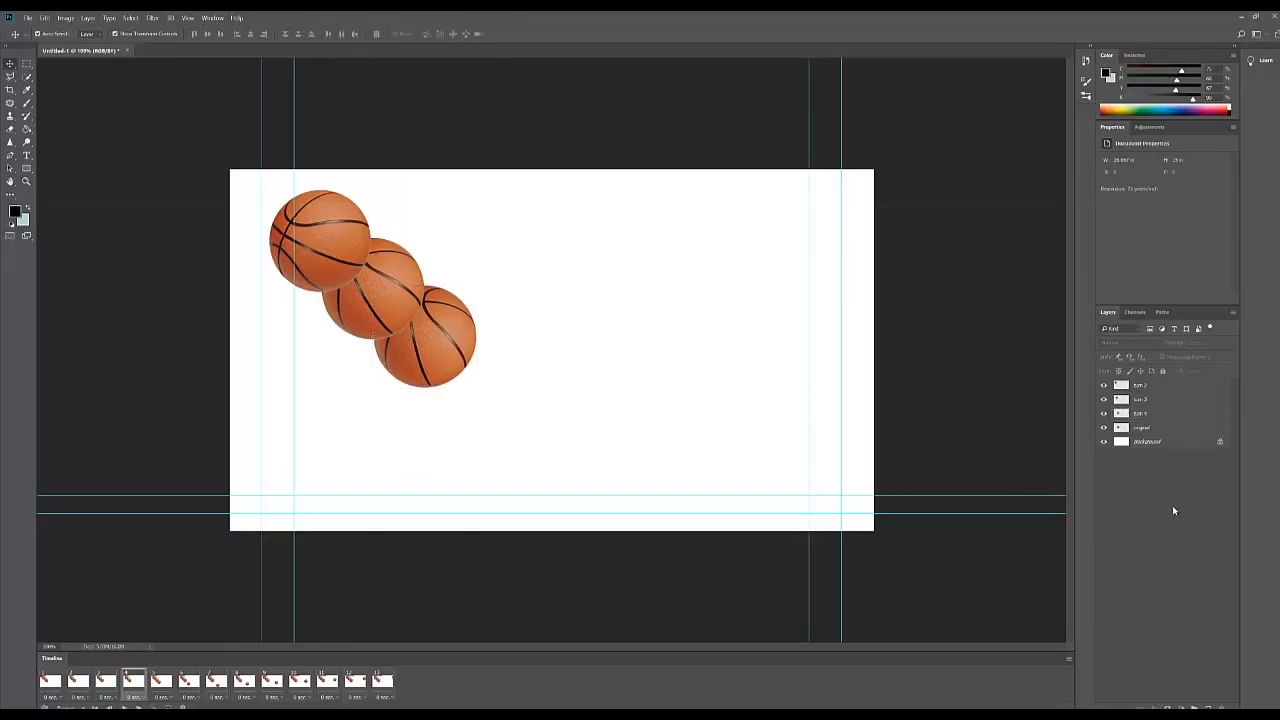
Step: In frame 5, duplicate the original basketball layer and name the copy "turn 5"
{"action": "left_click", "coordinate": [163, 682]}
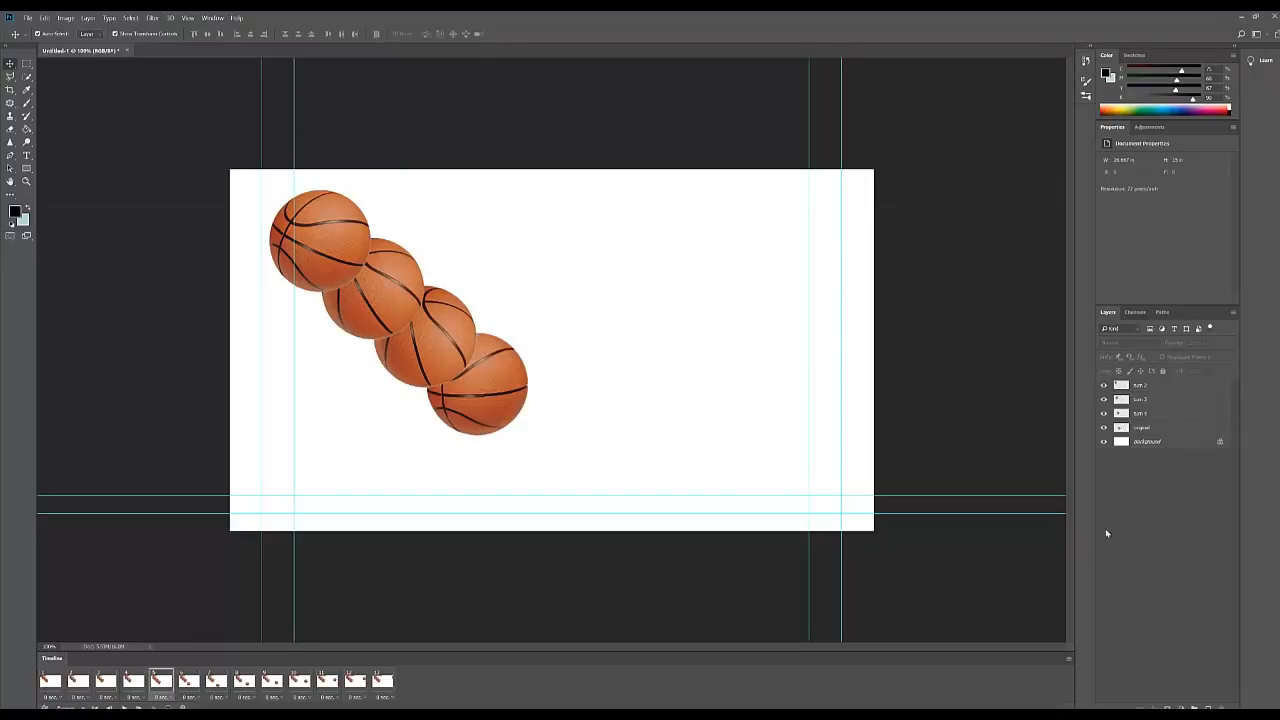
{"action": "left_click", "coordinate": [1154, 429]}
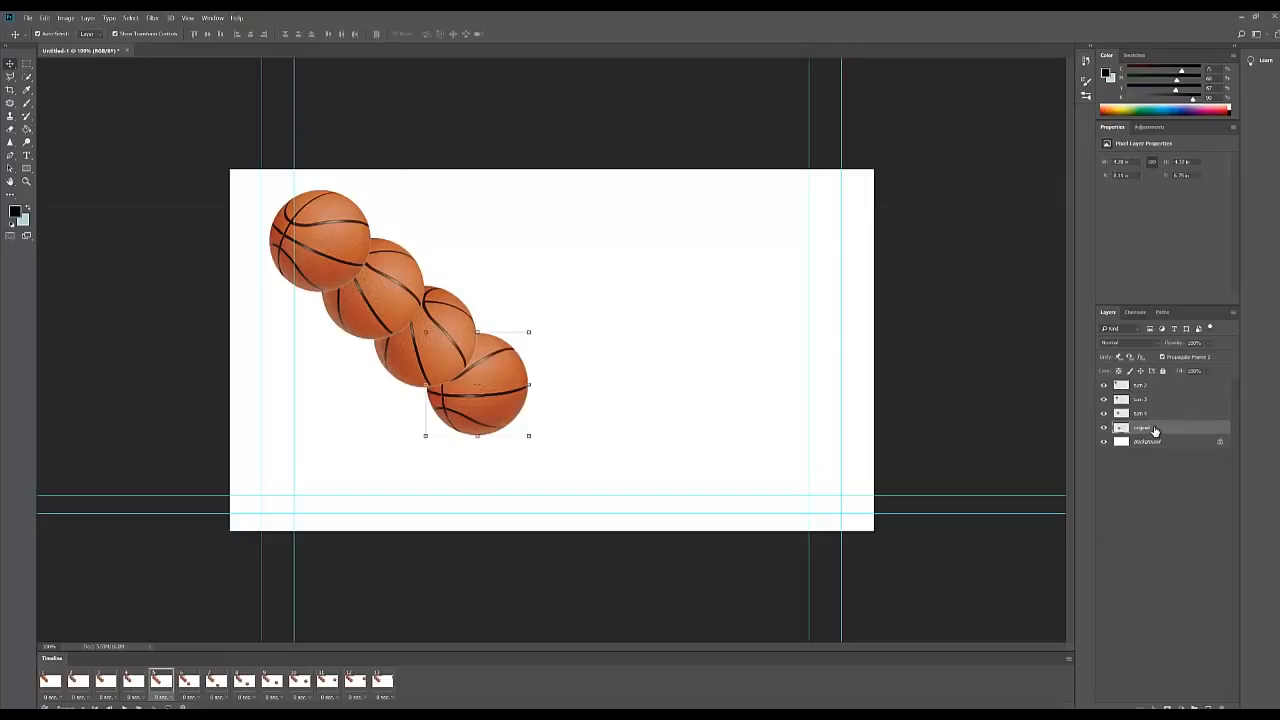
{"action": "left_click_drag", "start_coordinate": [1154, 429], "coordinate": [1208, 705]}
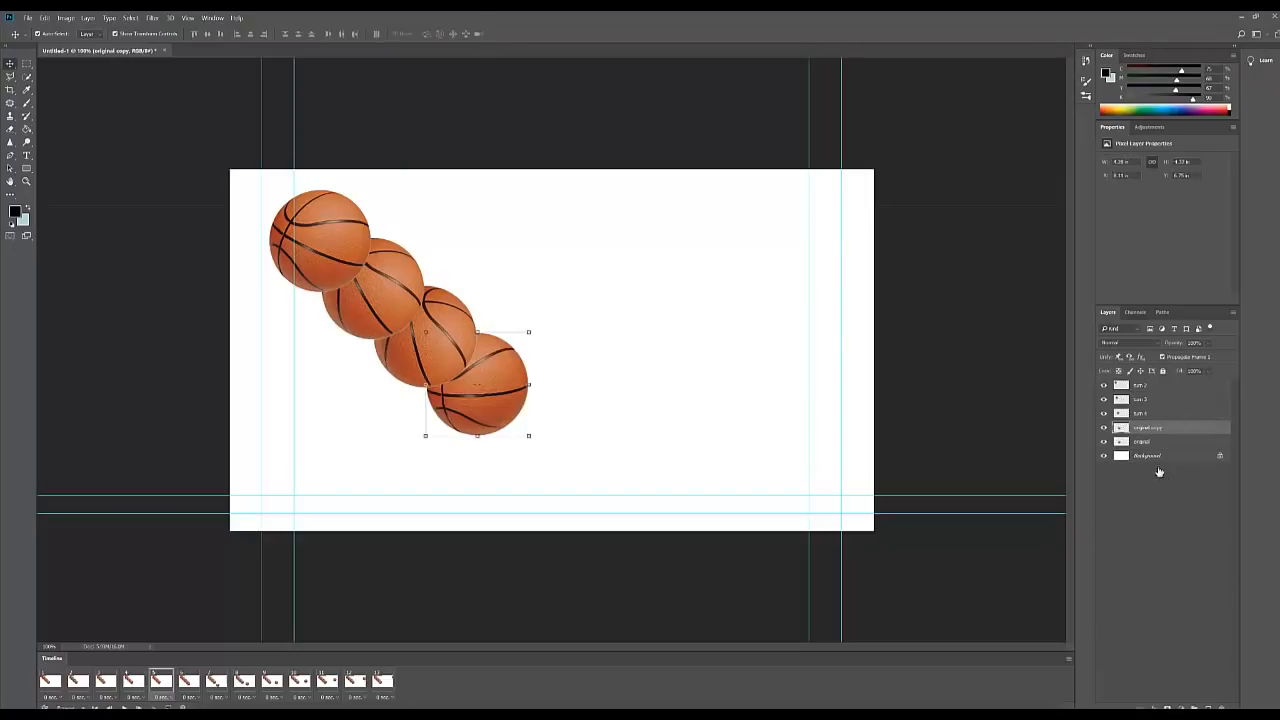
{"action": "double_click", "coordinate": [1148, 429]}
{"action": "type", "text": "ball 5"}
{"action": "key", "text": "Return"}
Step: Rotate the turn 5 basketball about 100 degrees clockwise and apply the transformation
{"action": "left_click", "coordinate": [531, 439]}
{"action": "left_click_drag", "start_coordinate": [535, 437], "coordinate": [401, 441]}
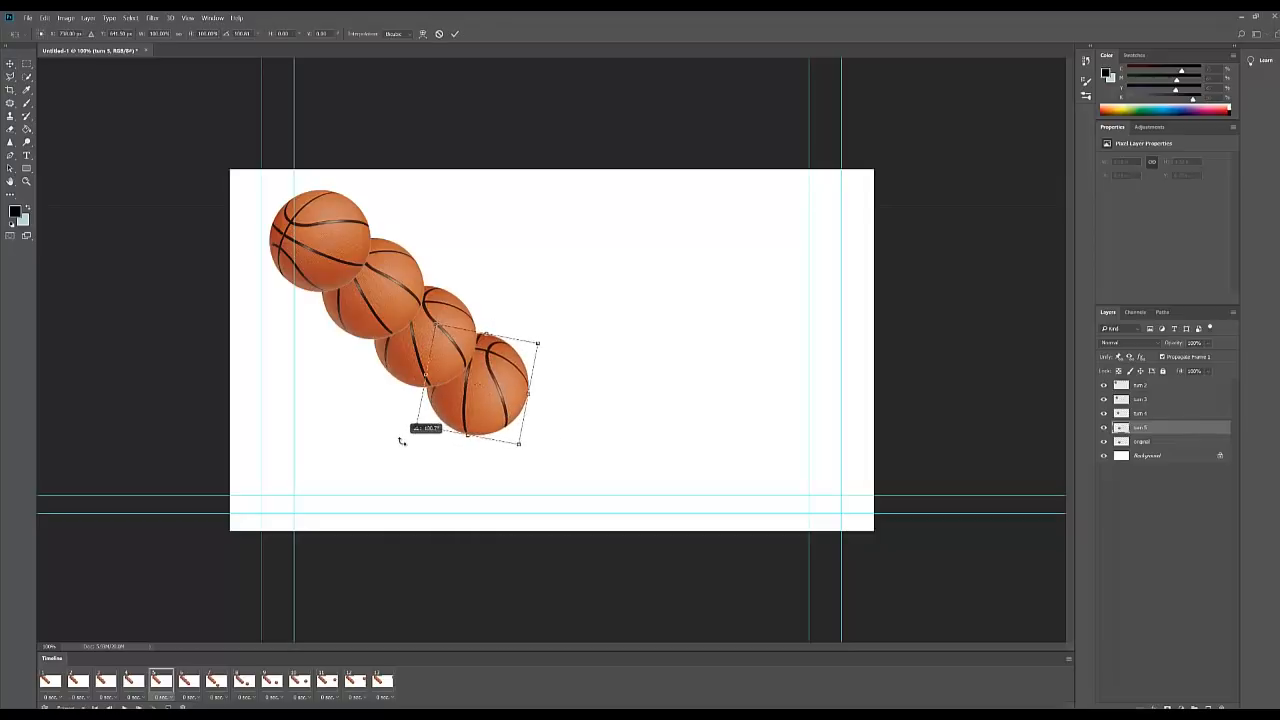
{"action": "left_click", "coordinate": [455, 33]}
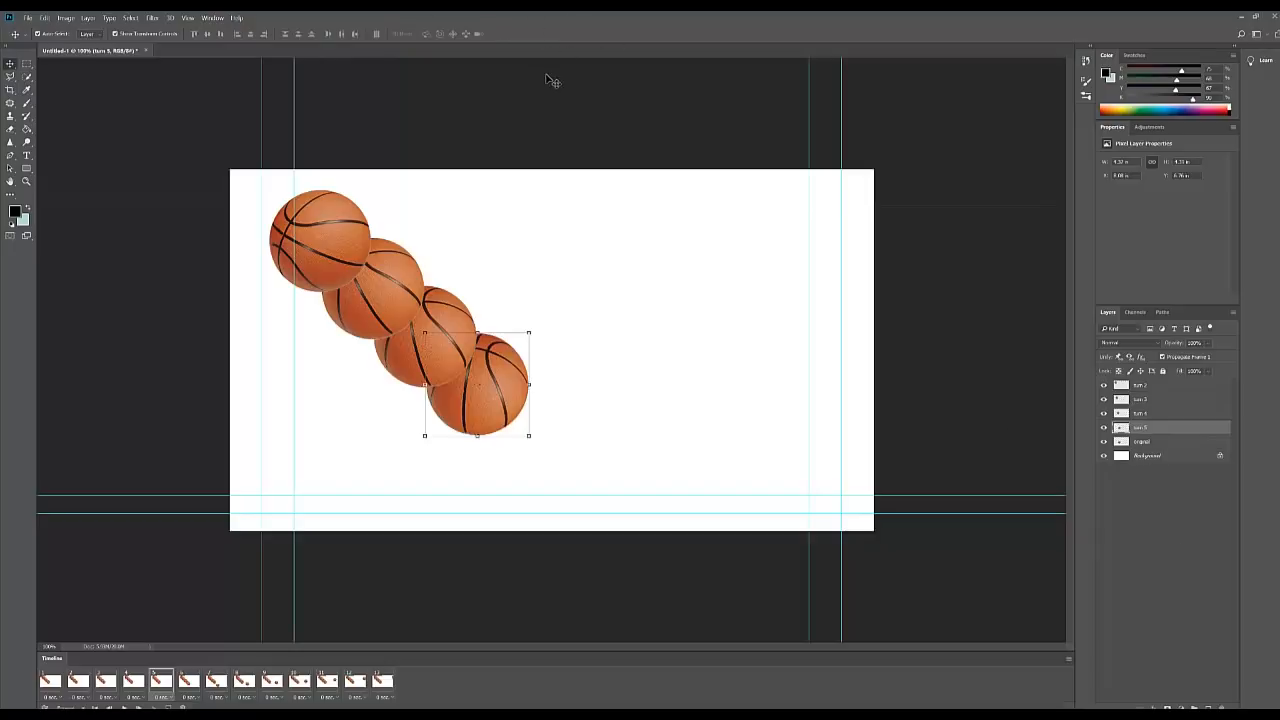
Step: In frame 6, duplicate the original basketball layer and name the copy "turn 6"
{"action": "left_click", "coordinate": [1142, 441]}
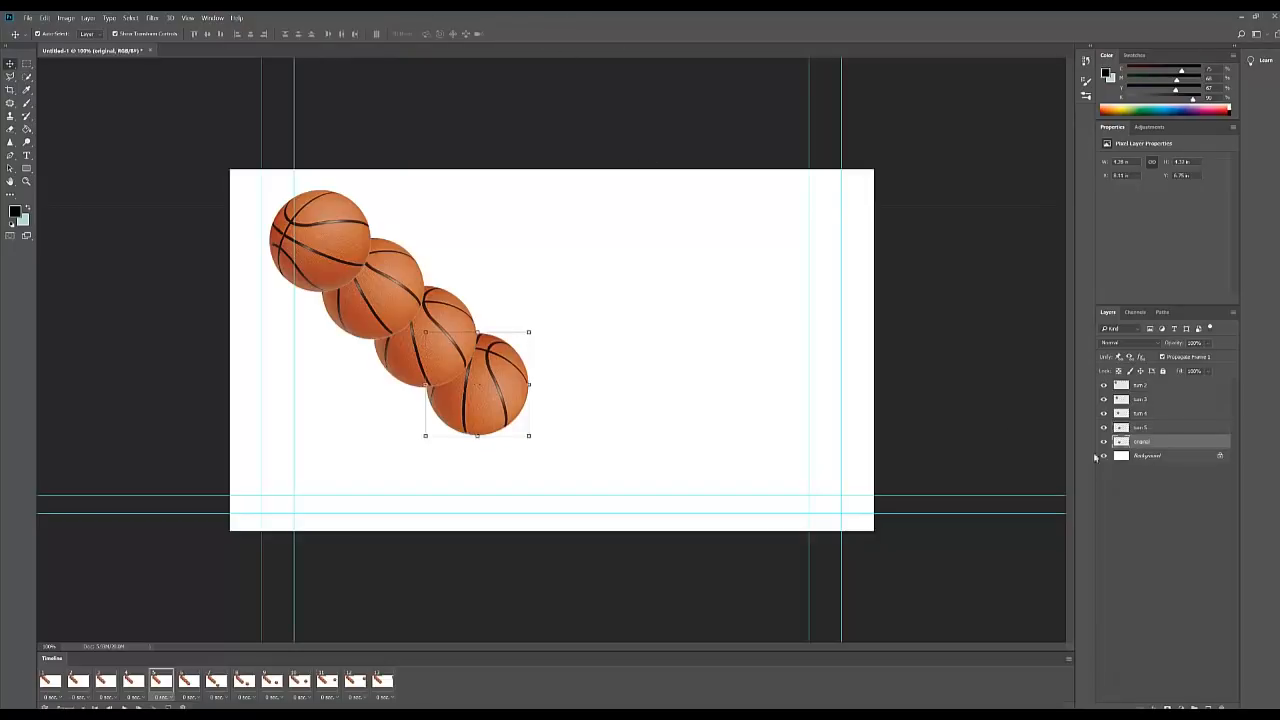
{"action": "left_click", "coordinate": [189, 681]}
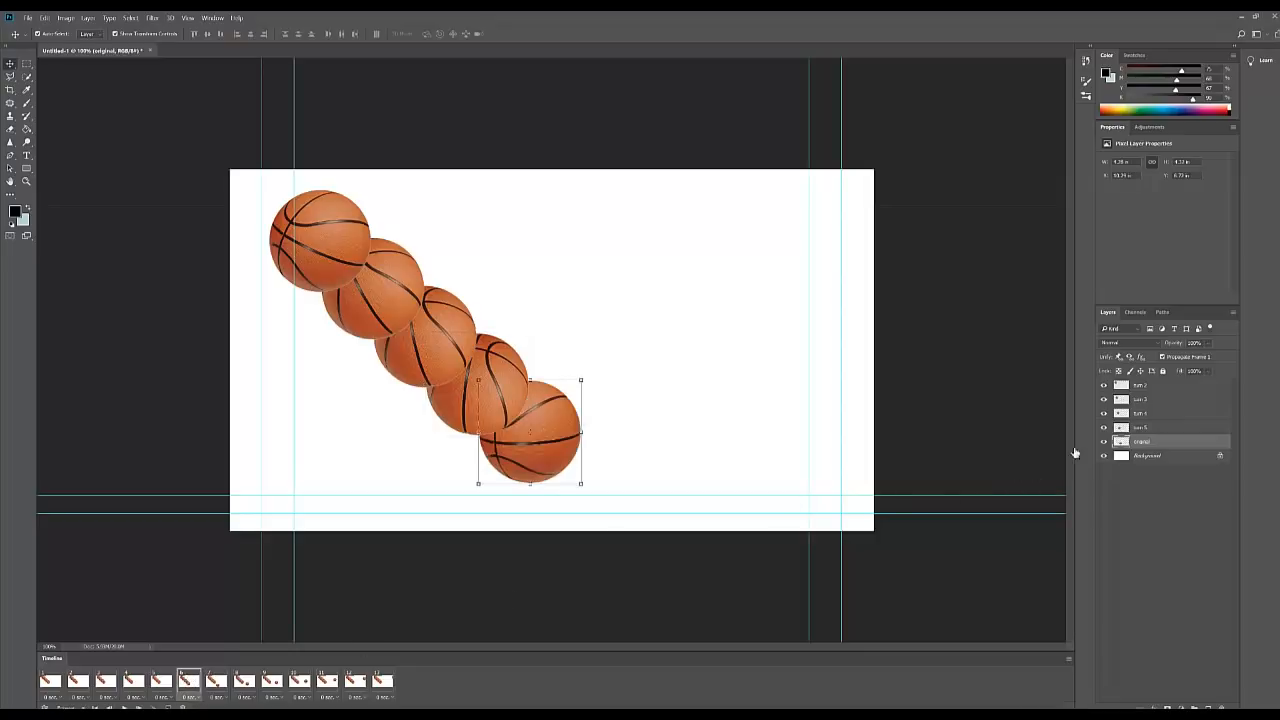
{"action": "left_click_drag", "start_coordinate": [1146, 447], "coordinate": [1207, 706]}
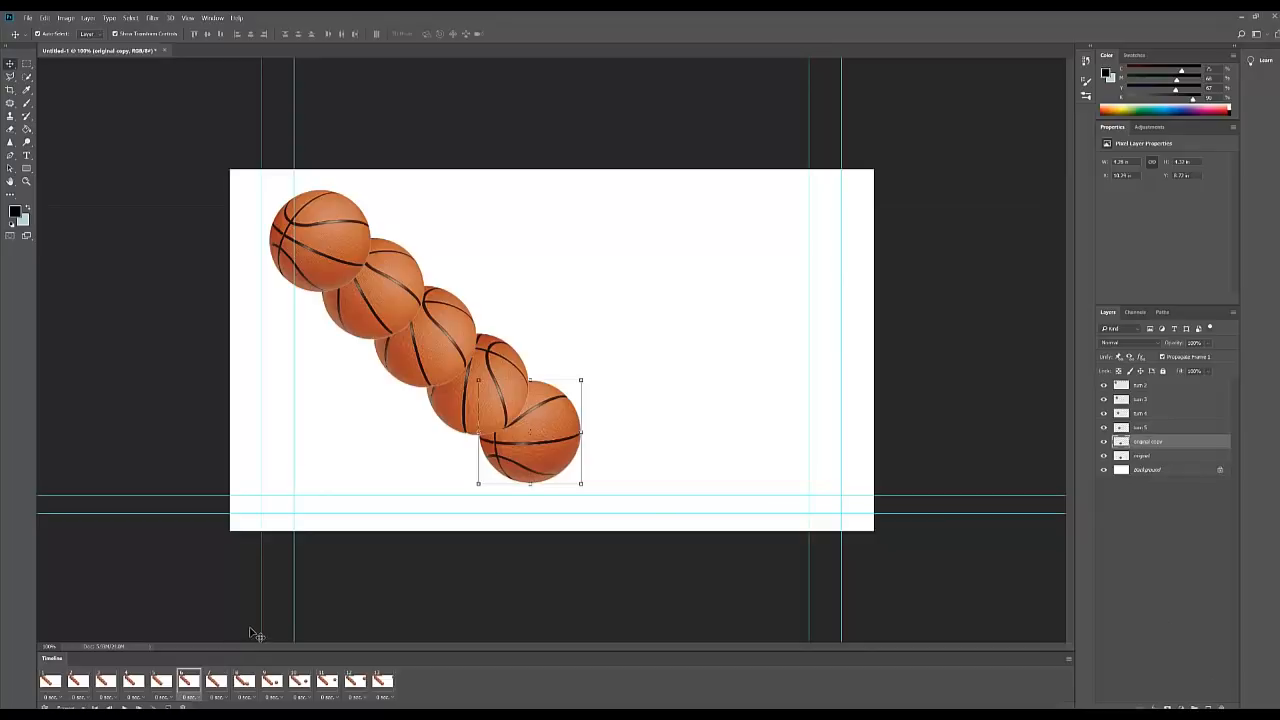
{"action": "double_click", "coordinate": [1148, 441]}
Step: Rotate the turn 6 basketball about 125 degrees clockwise and apply the transformation
{"action": "left_click", "coordinate": [588, 485]}
{"action": "left_click_drag", "start_coordinate": [586, 486], "coordinate": [438, 445]}
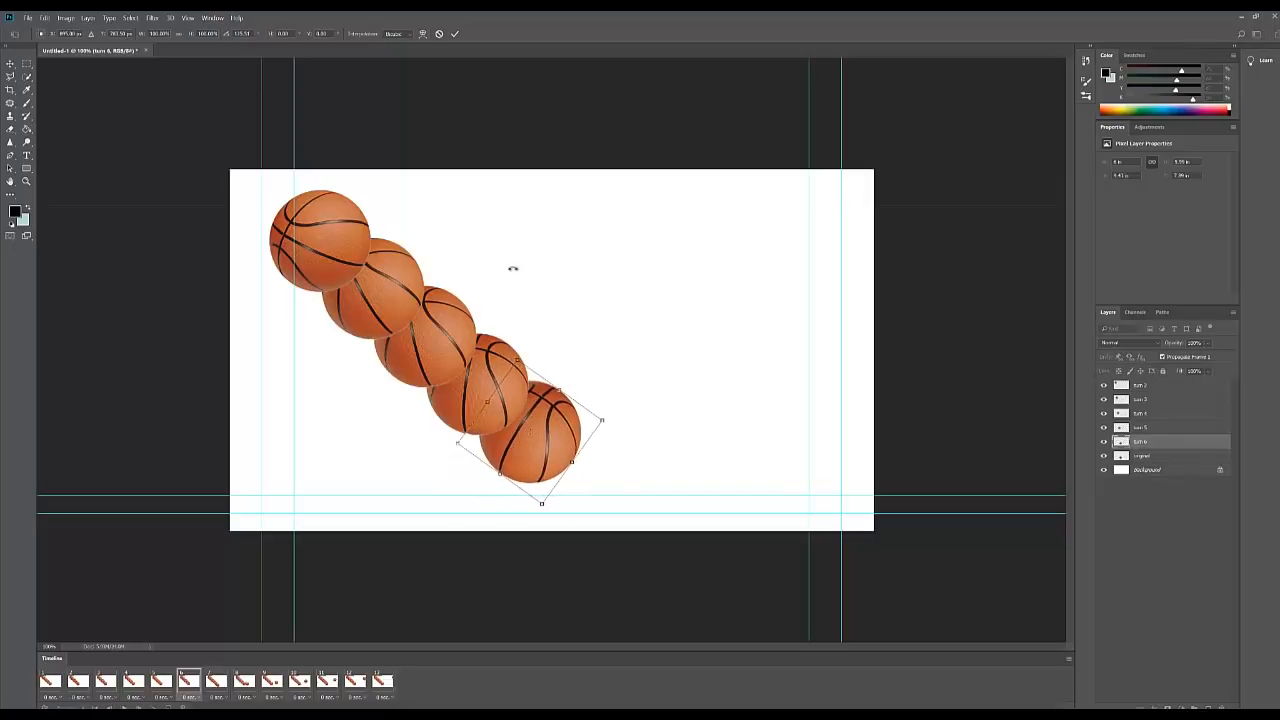
{"action": "left_click", "coordinate": [456, 35]}
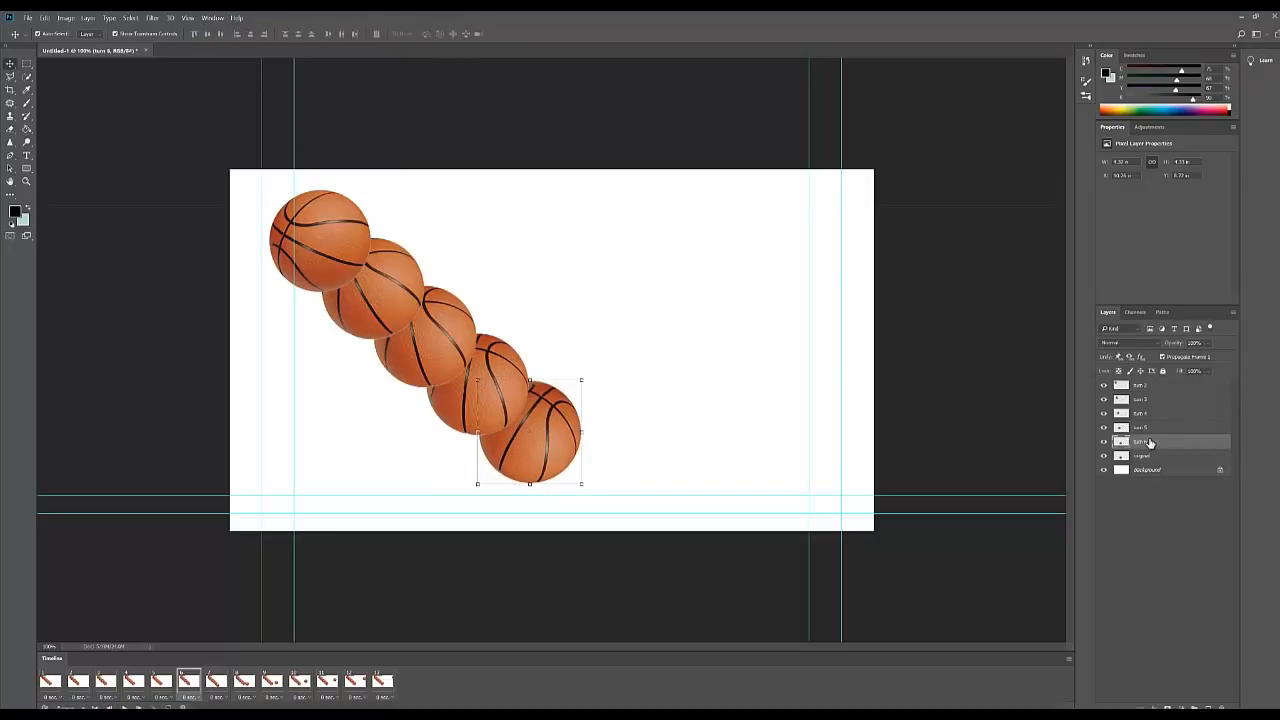
Step: In frame 7, duplicate the original basketball layer, rotate the copy about 180 degrees and apply the transformation
{"action": "left_click", "coordinate": [211, 682]}
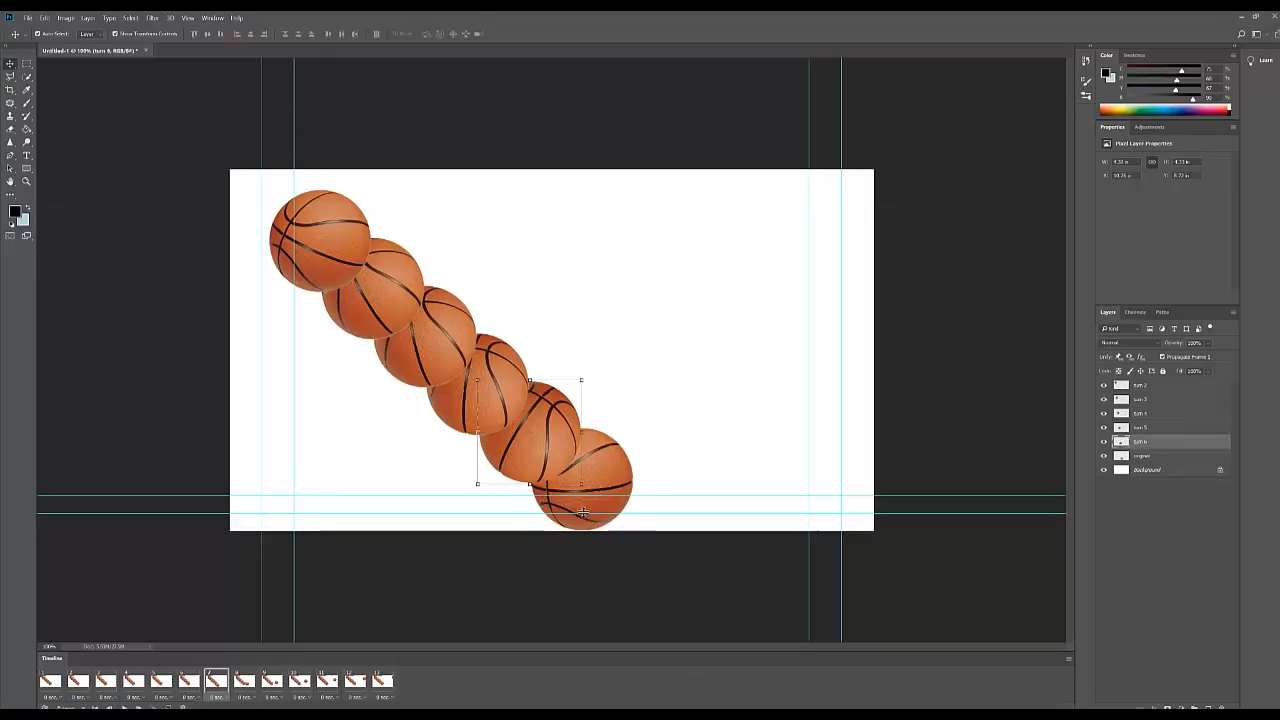
{"action": "left_click", "coordinate": [600, 486]}
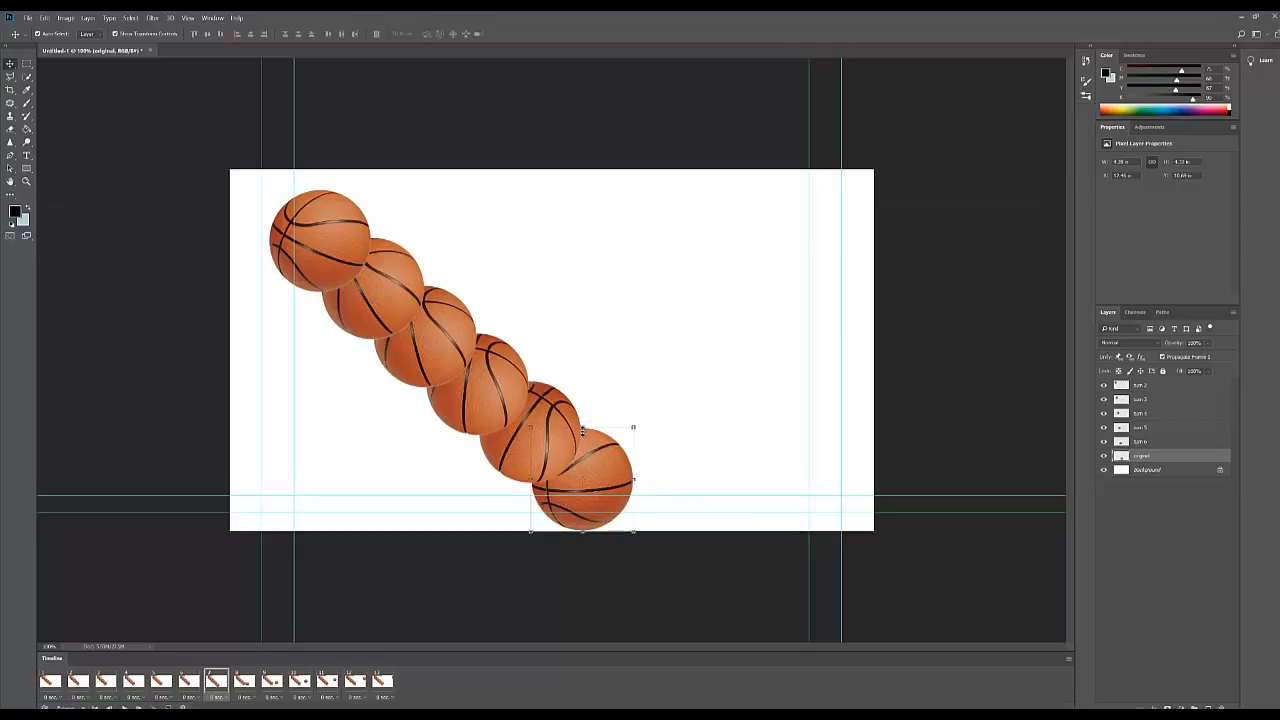
{"action": "left_click", "coordinate": [1211, 549]}
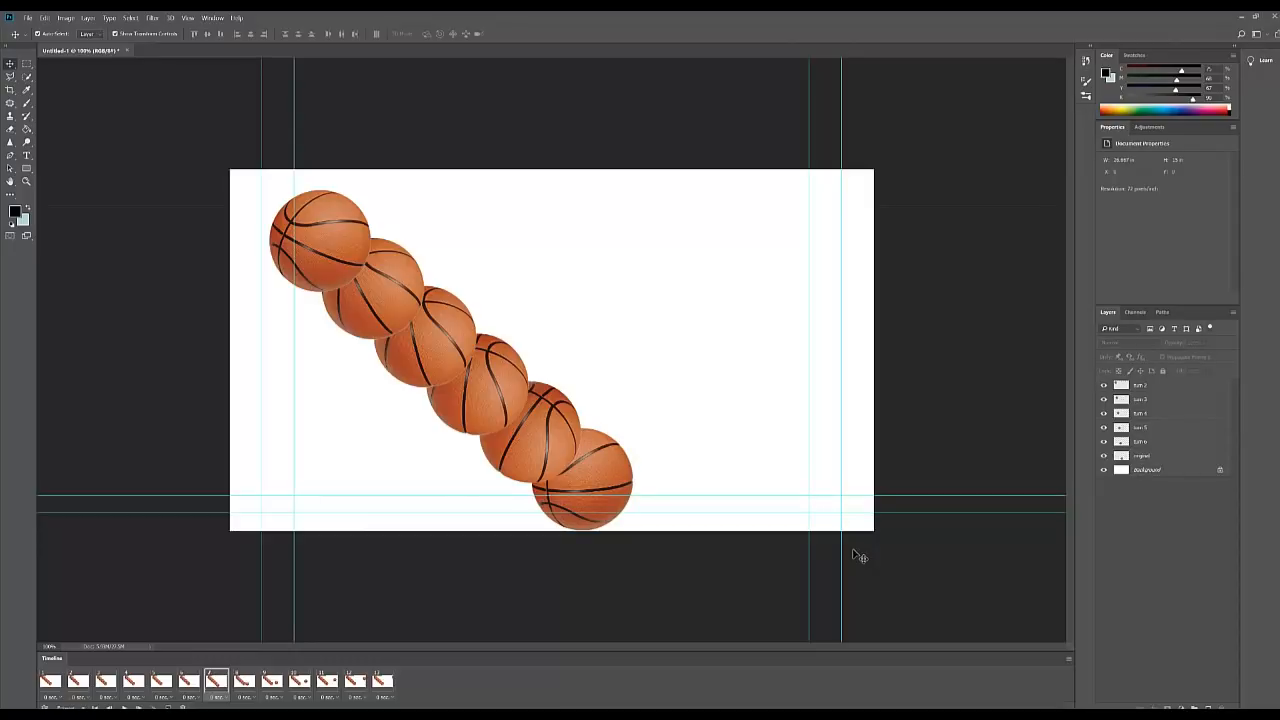
{"action": "left_click", "coordinate": [1145, 457]}
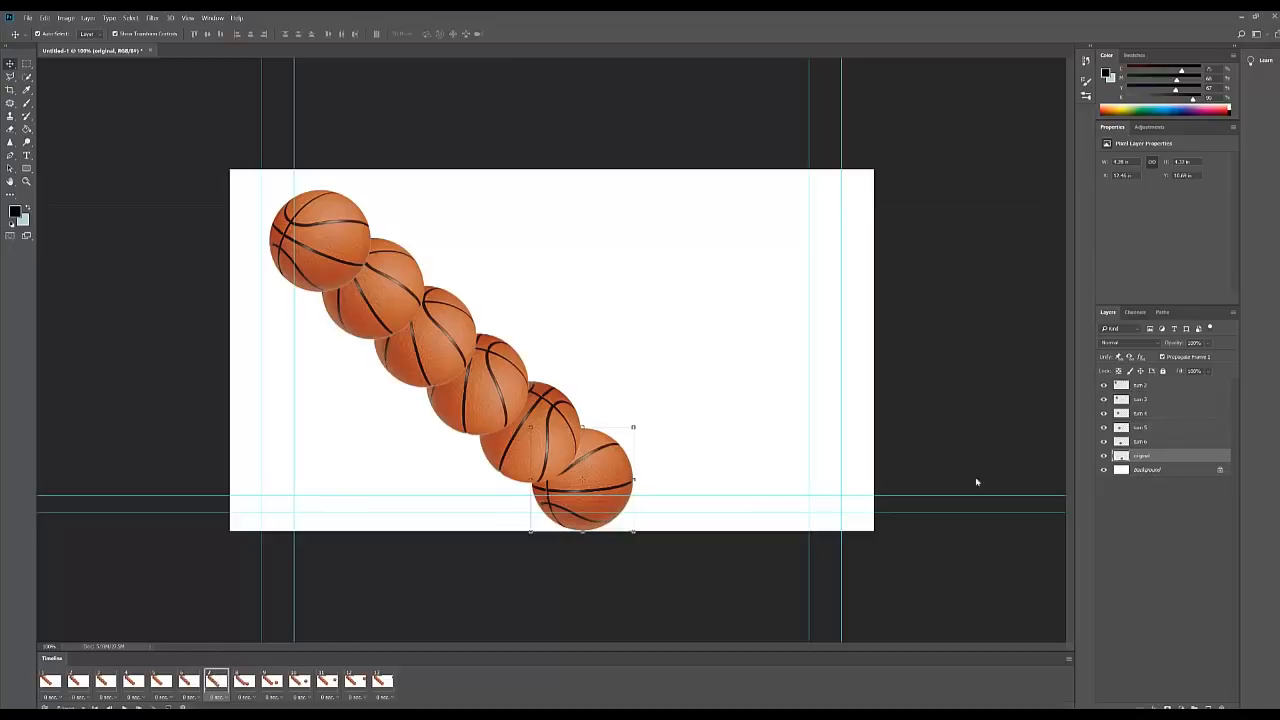
{"action": "left_click_drag", "start_coordinate": [1158, 456], "coordinate": [1207, 706]}
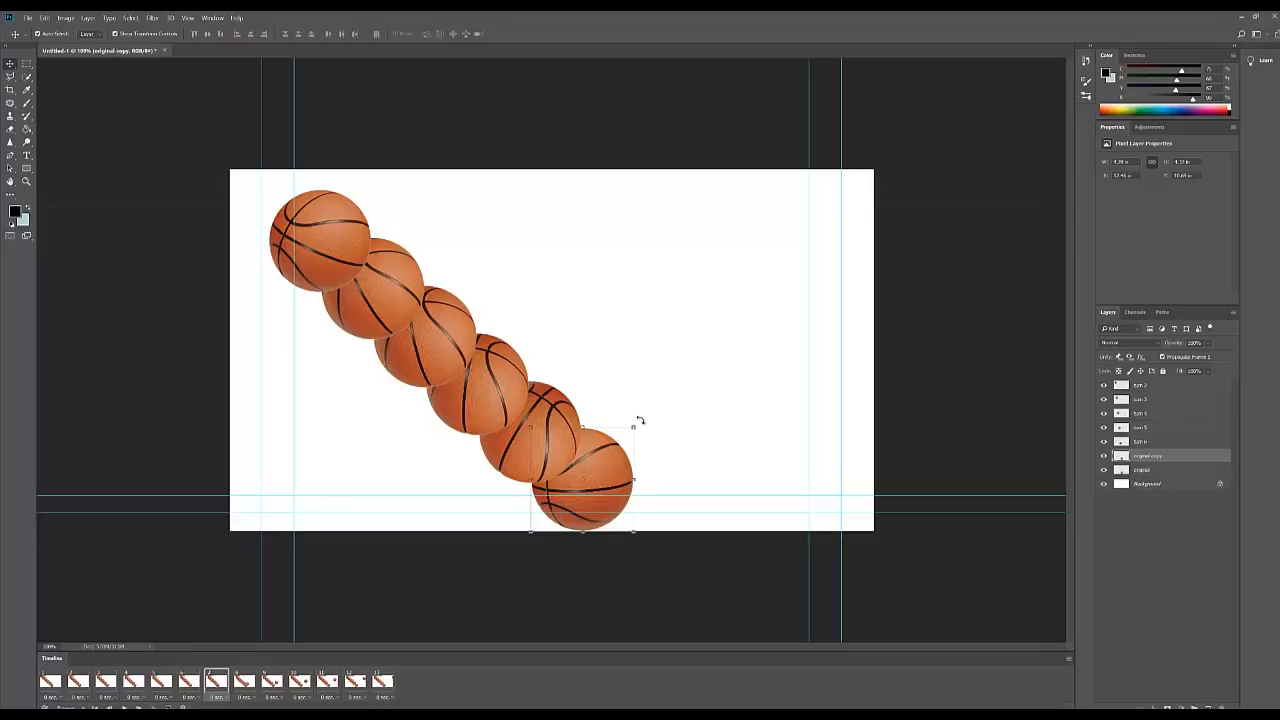
{"action": "left_click_drag", "start_coordinate": [641, 421], "coordinate": [535, 529]}
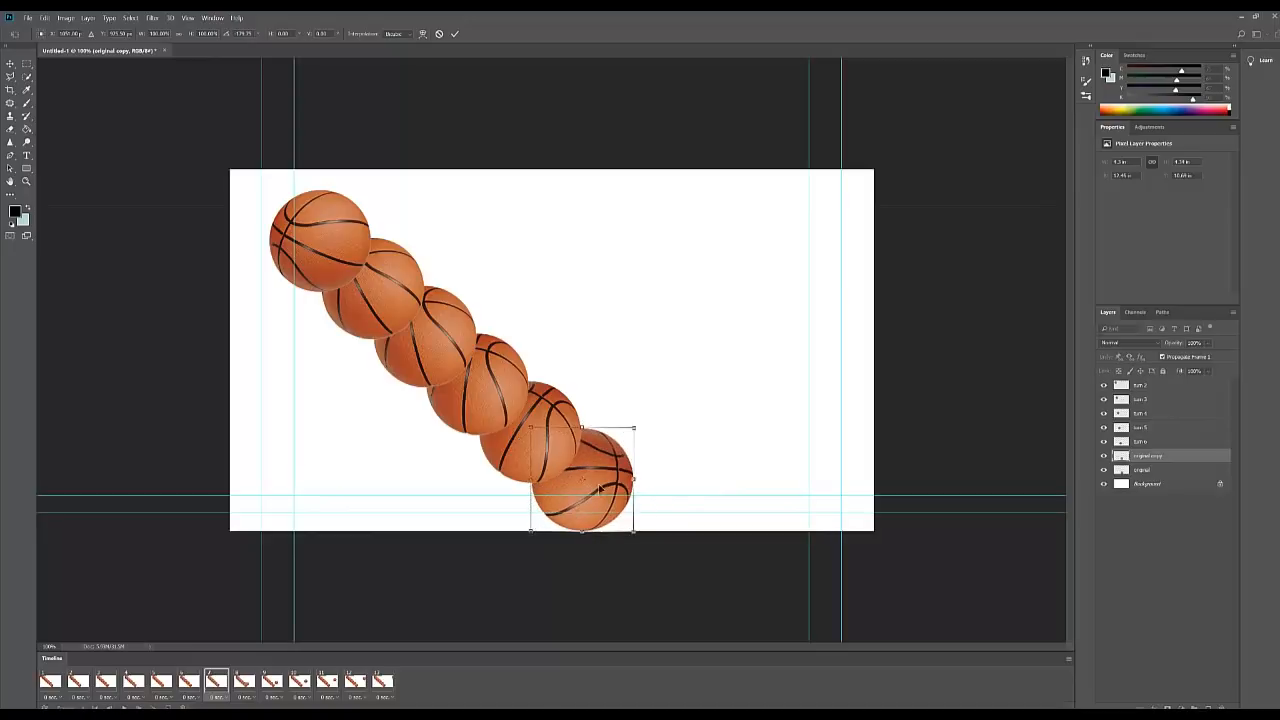
{"action": "left_click", "coordinate": [456, 34]}
Step: Name the rotated copy "turn 7" and squash it from above to just under half its height, keeping its base on the canvas's lower edge
{"action": "double_click", "coordinate": [1146, 456]}
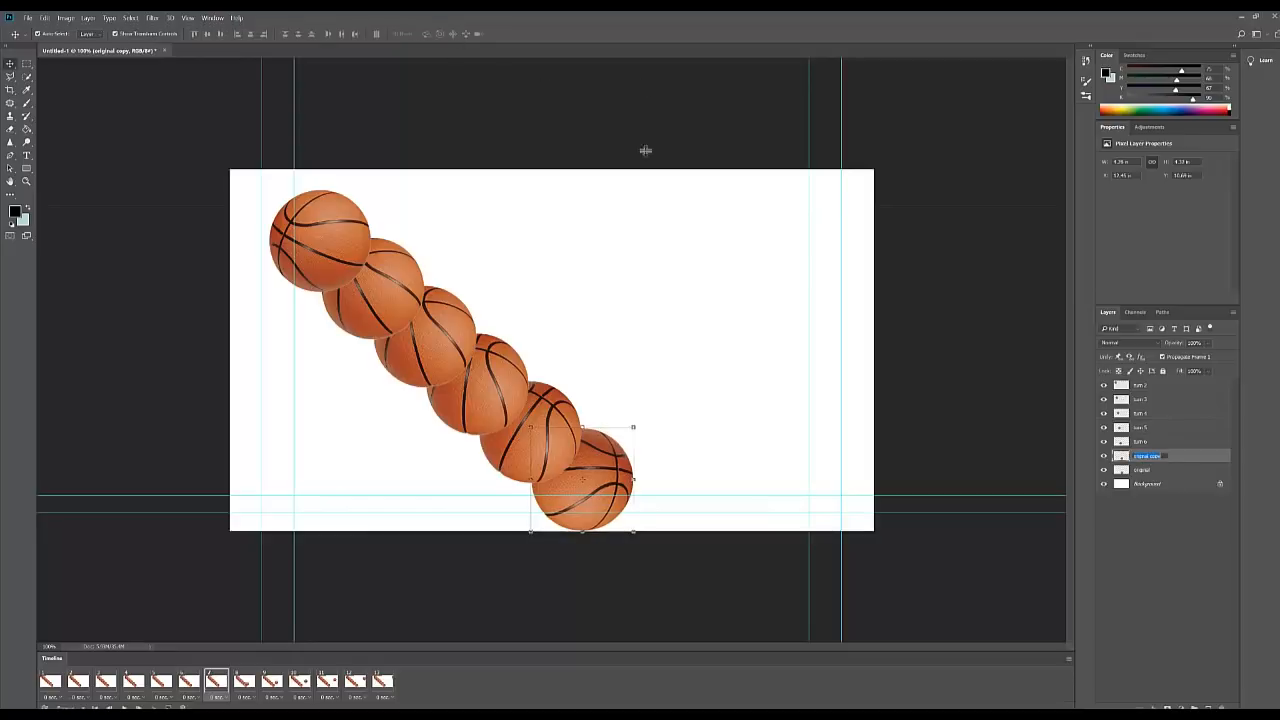
{"action": "type", "text": "turn 7"}
{"action": "key", "text": "Return"}
{"action": "left_click_drag", "start_coordinate": [584, 428], "coordinate": [583, 478]}
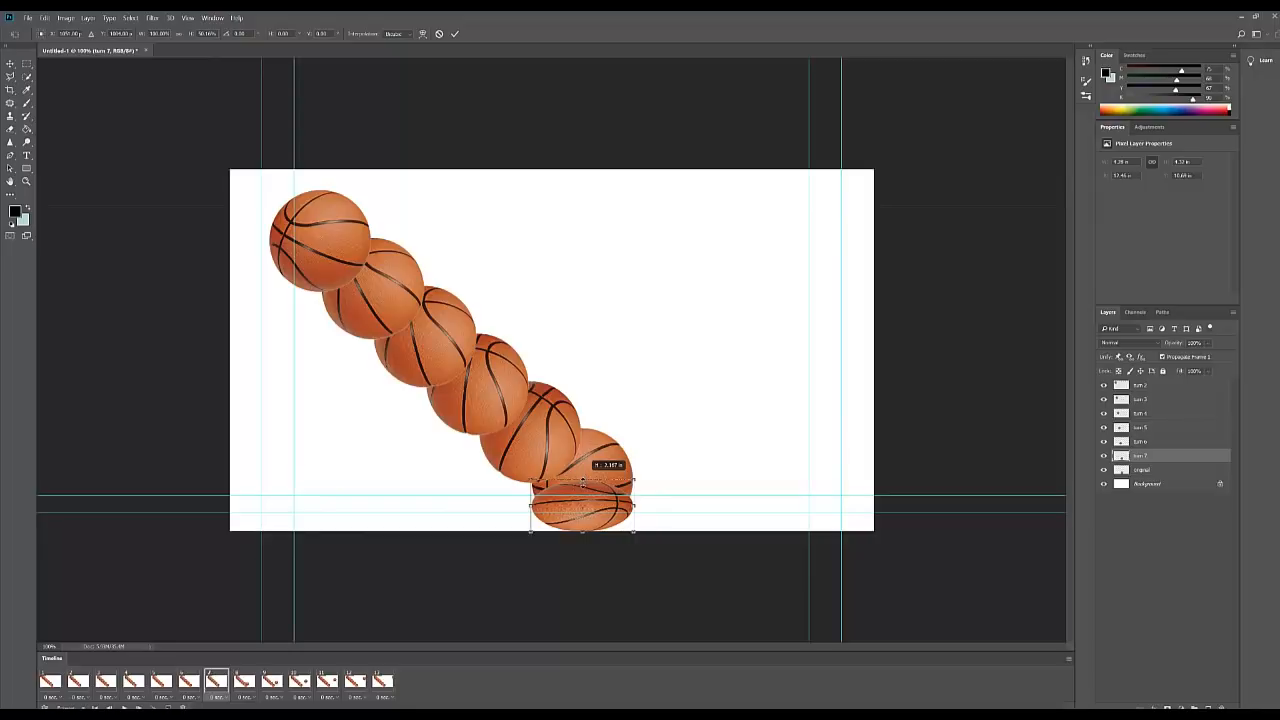
{"action": "left_click_drag", "start_coordinate": [582, 482], "coordinate": [582, 485]}
{"action": "left_click", "coordinate": [455, 33]}
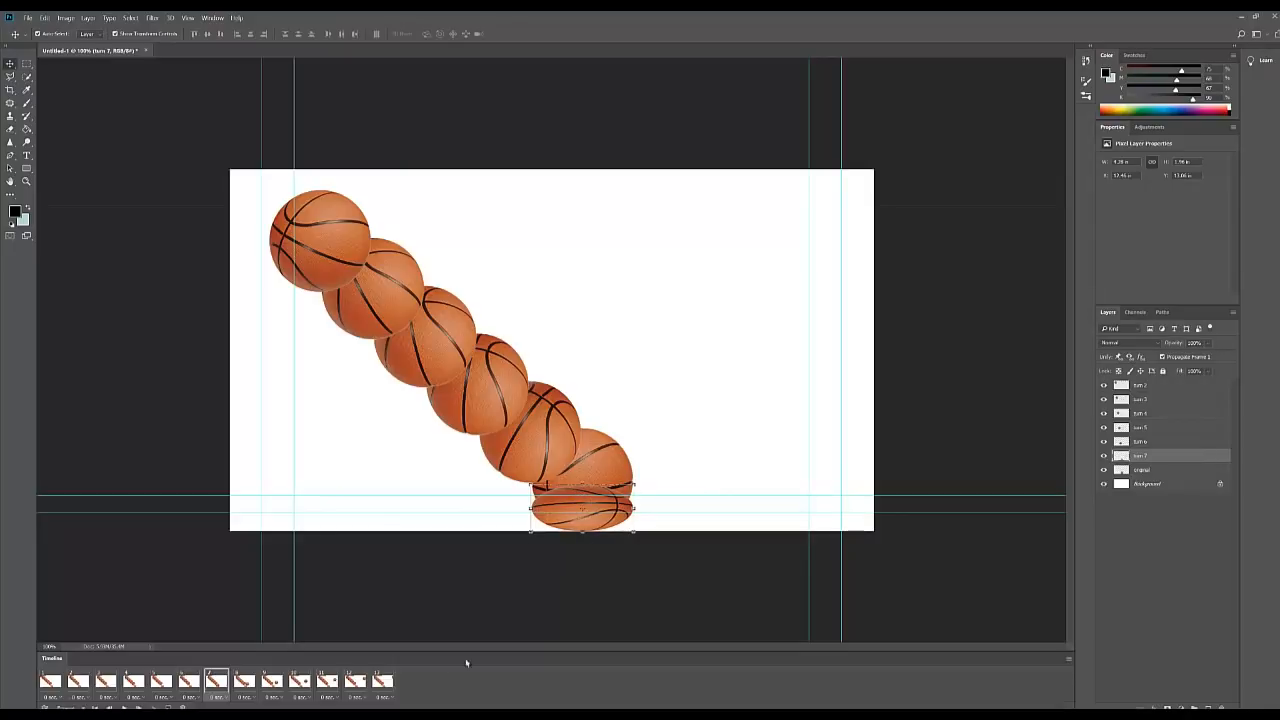
Step: In frame 8, duplicate the original basketball layer and name the copy "turn 8"
{"action": "left_click", "coordinate": [245, 681]}
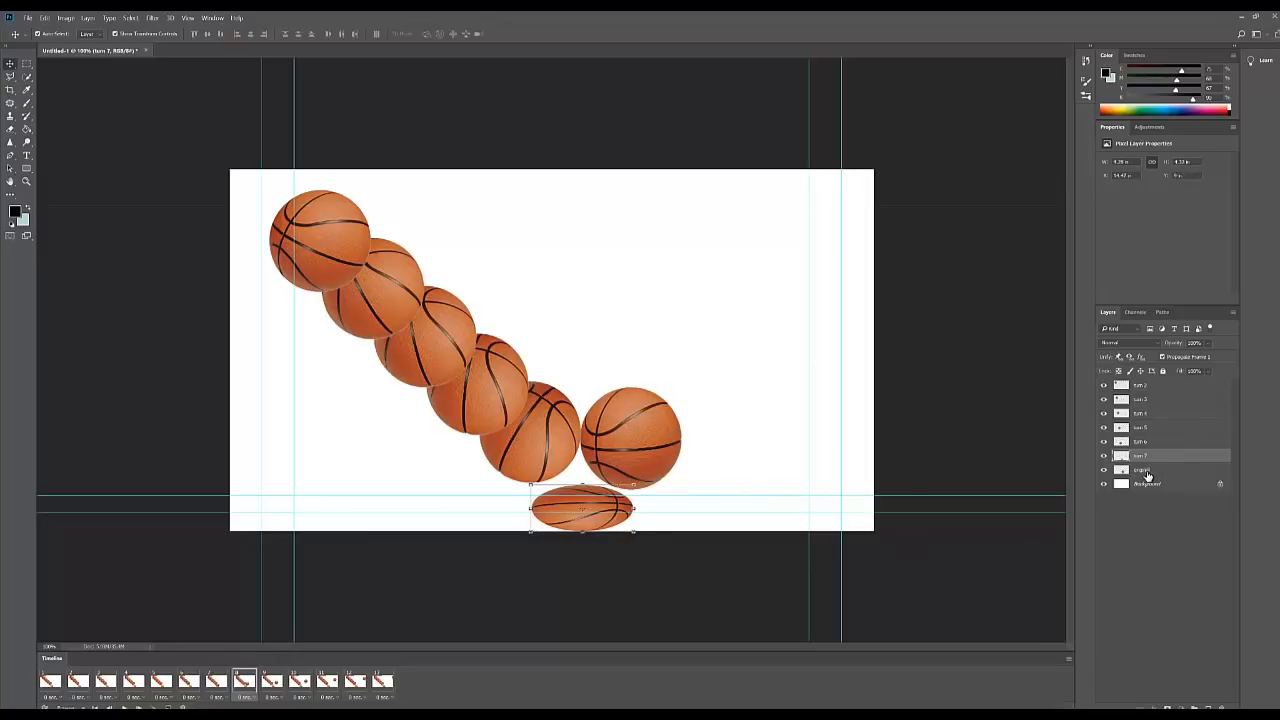
{"action": "left_click_drag", "start_coordinate": [1147, 475], "coordinate": [1207, 706]}
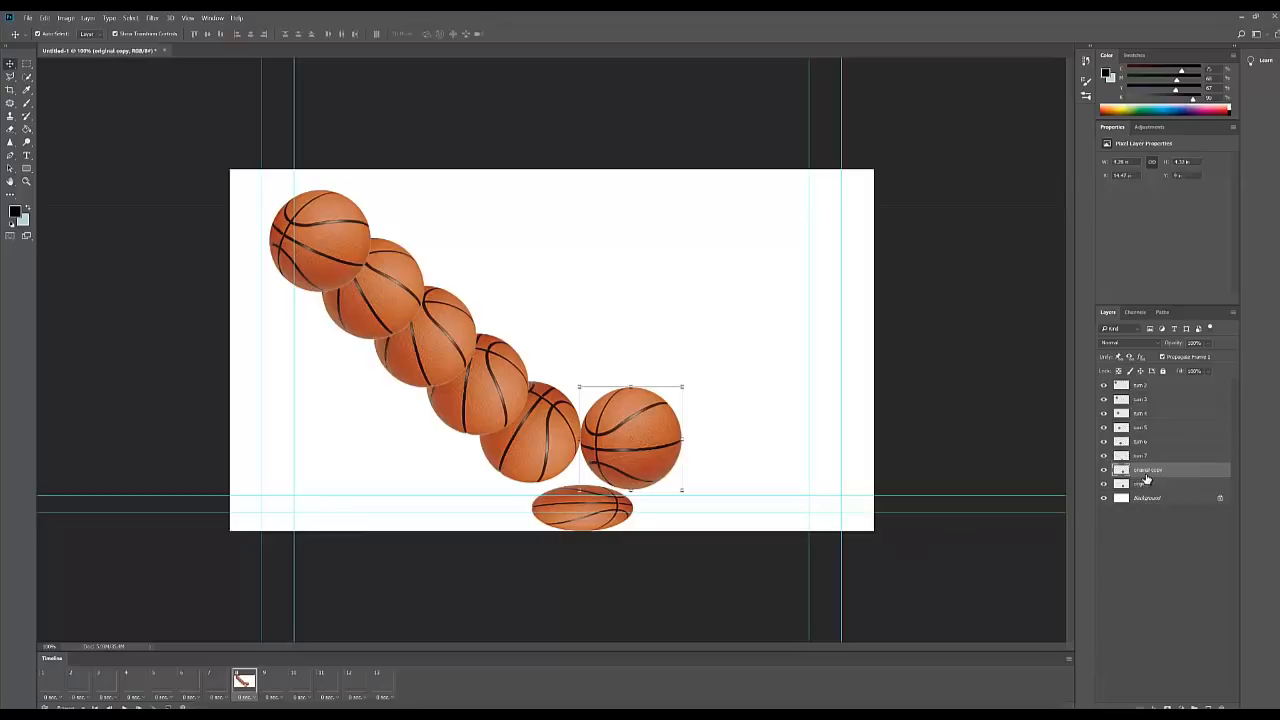
{"action": "double_click", "coordinate": [1146, 470]}
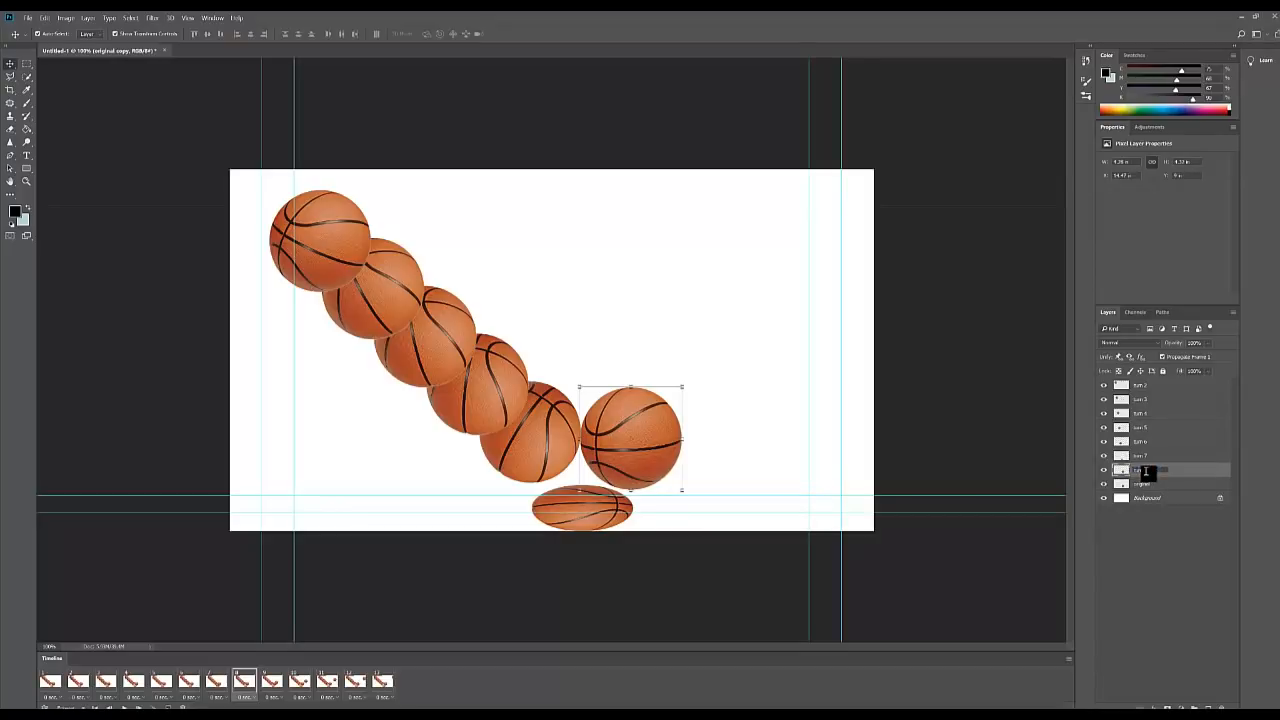
{"action": "type", "text": "turn 8"}
{"action": "left_click", "coordinate": [1184, 544]}
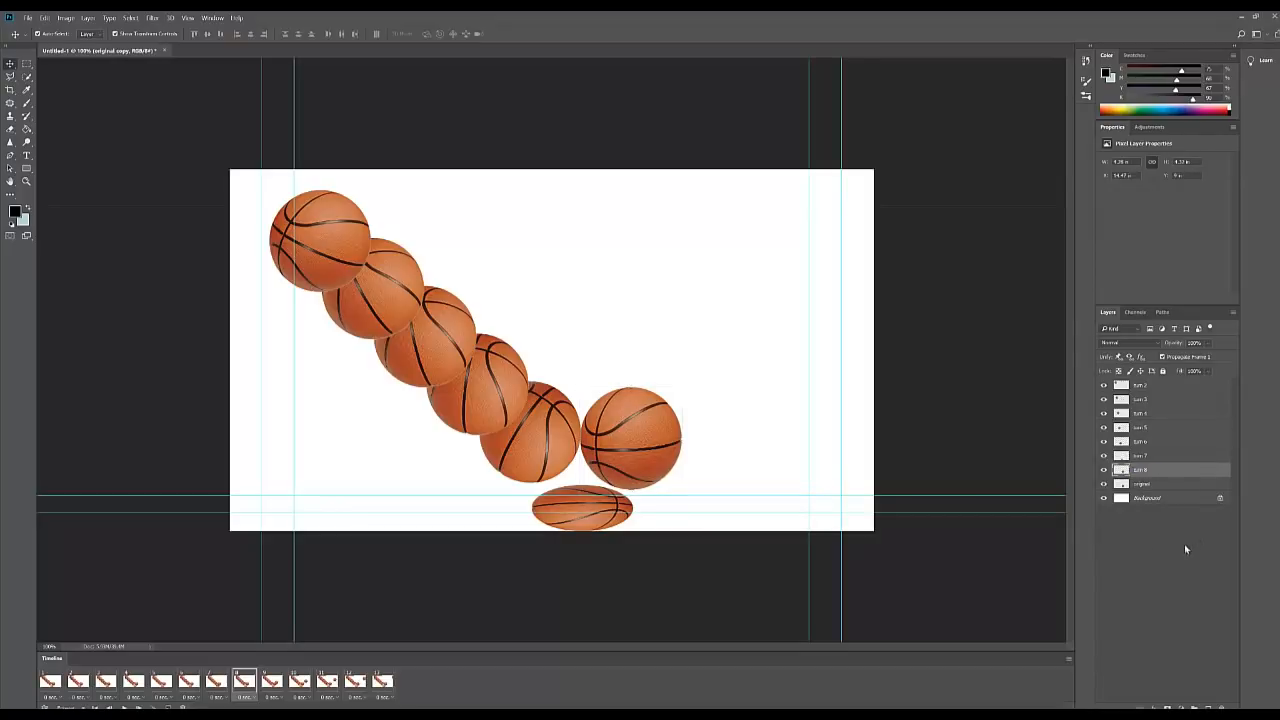
Step: Rotate the turn 8 basketball about 124 degrees counterclockwise and apply the transformation
{"action": "left_click", "coordinate": [631, 434]}
{"action": "left_click_drag", "start_coordinate": [689, 383], "coordinate": [527, 416]}
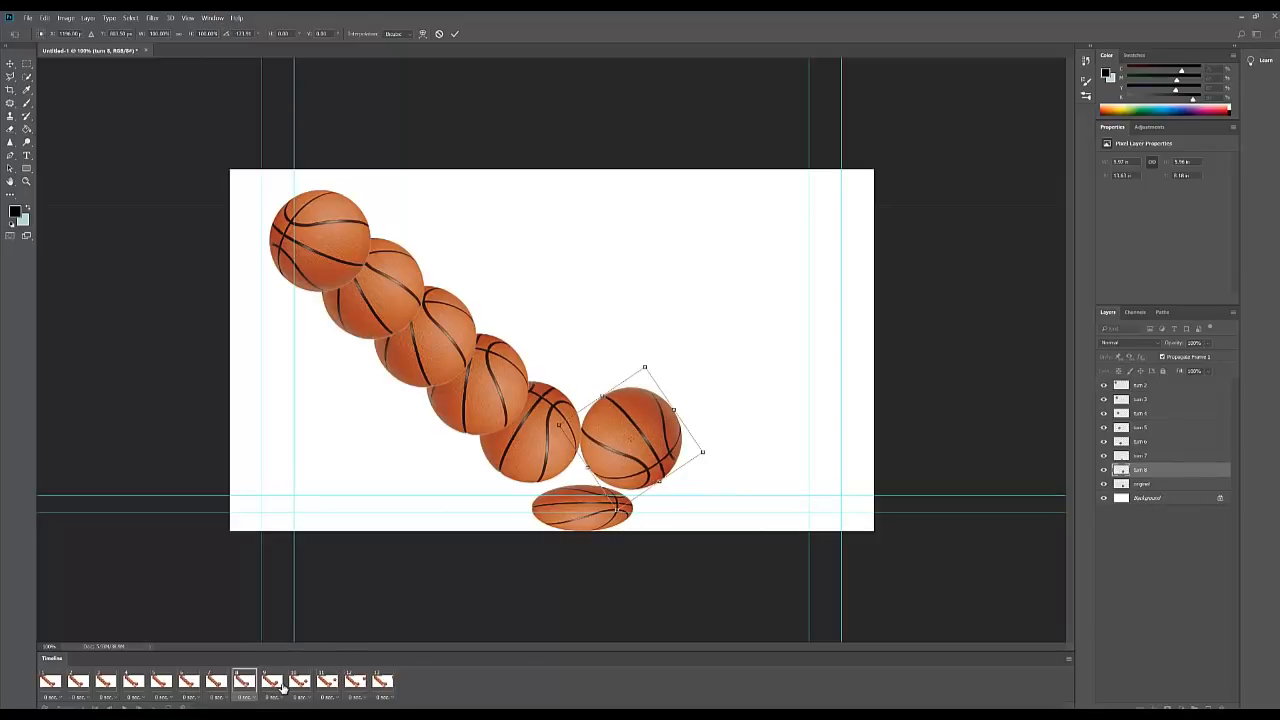
{"action": "left_click", "coordinate": [455, 34]}
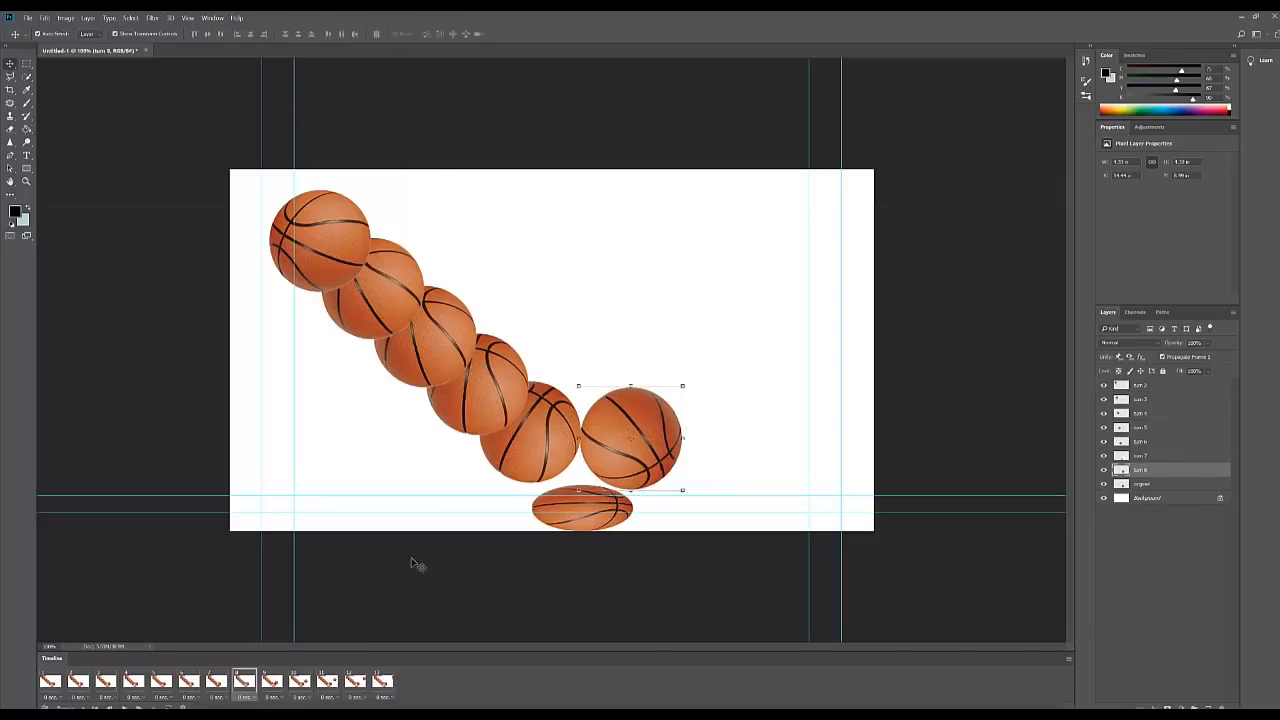
Step: In frame 9, duplicate the original basketball layer and name the copy "turn 9"
{"action": "left_click", "coordinate": [268, 686]}
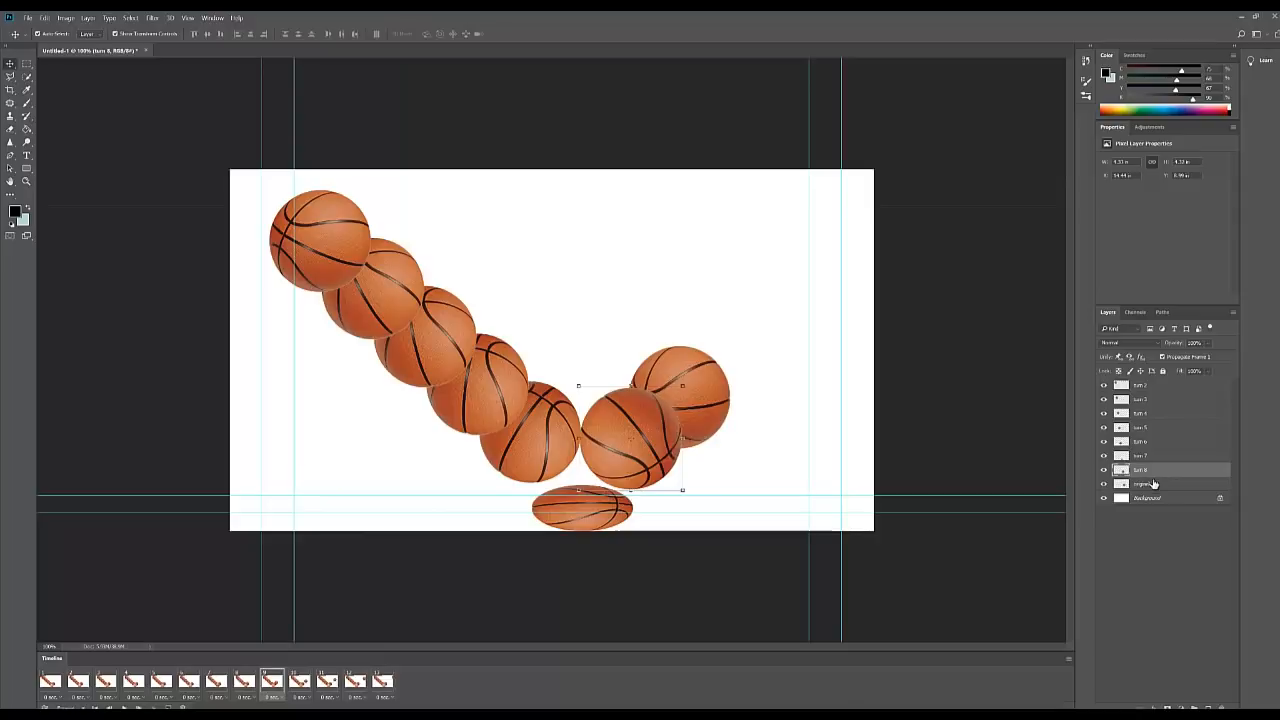
{"action": "left_click", "coordinate": [1150, 484]}
{"action": "left_click_drag", "start_coordinate": [1153, 486], "coordinate": [1208, 706]}
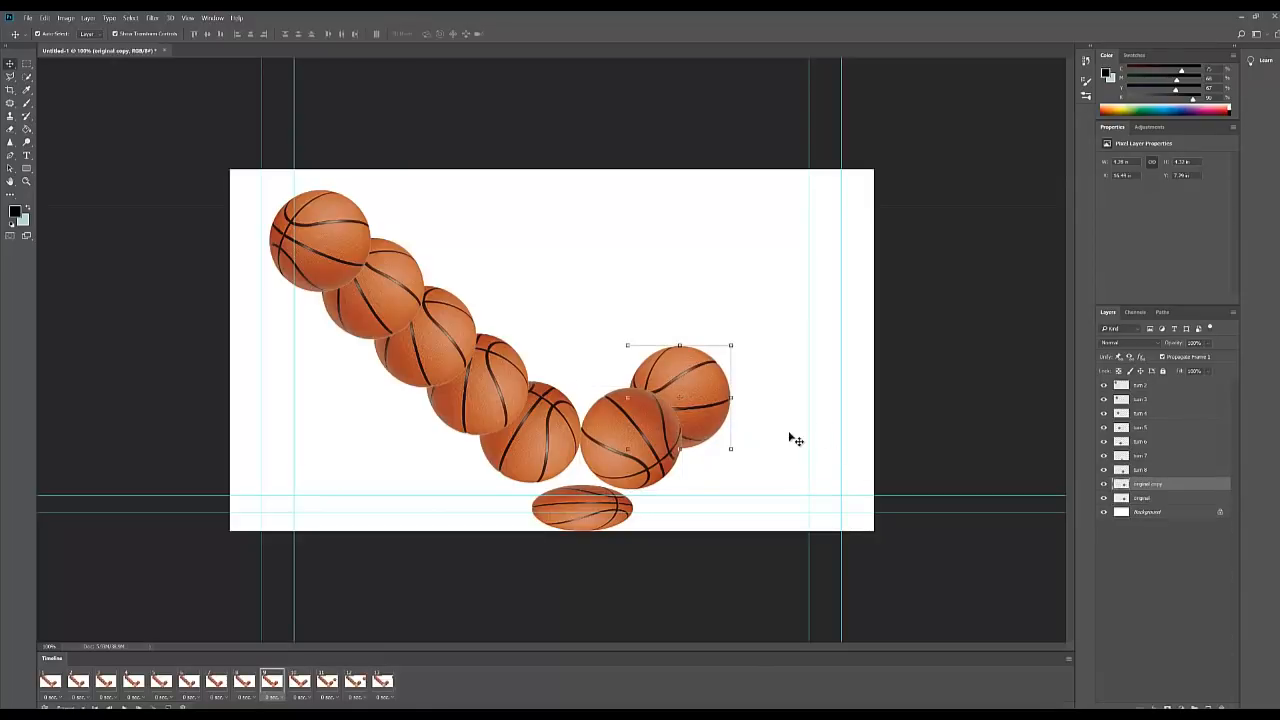
{"action": "double_click", "coordinate": [1150, 484]}
{"action": "type", "text": "turn 9"}
{"action": "key", "text": "Return"}
Step: Rotate the turn 9 basketball about 60 degrees counterclockwise and apply the transformation
{"action": "left_click_drag", "start_coordinate": [619, 335], "coordinate": [592, 420]}
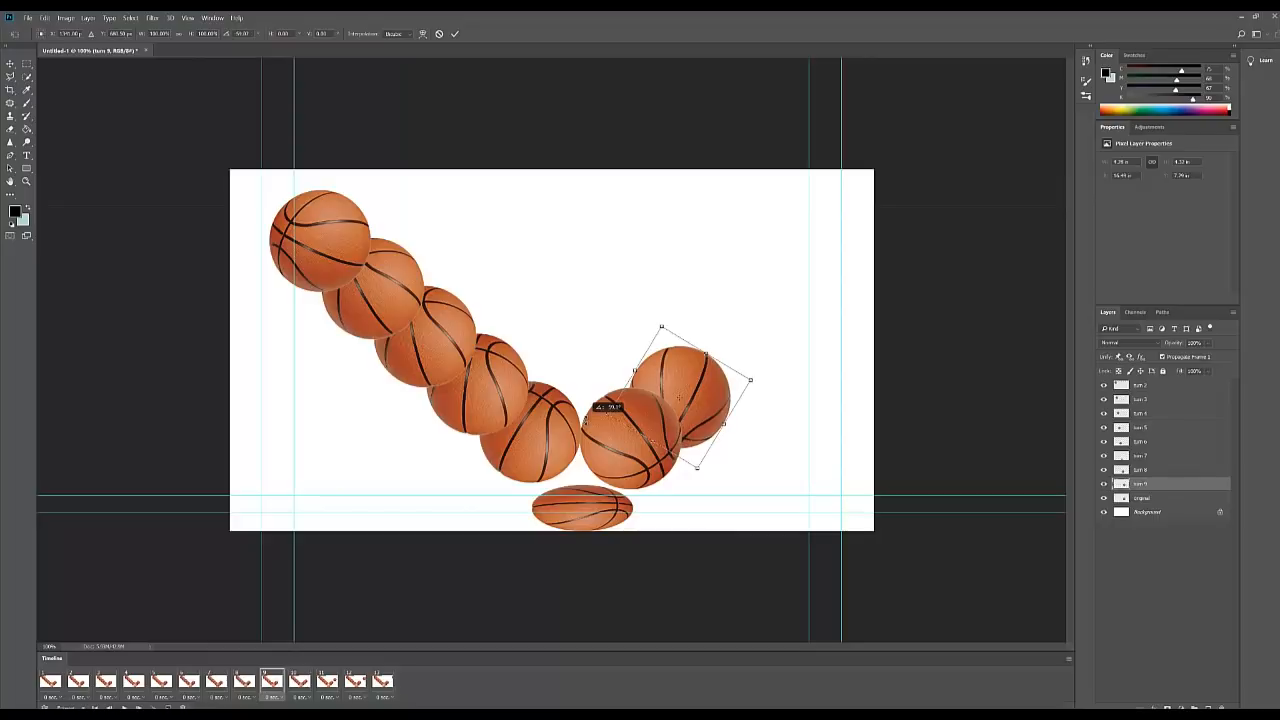
{"action": "left_click_drag", "start_coordinate": [592, 420], "coordinate": [592, 420]}
{"action": "left_click", "coordinate": [454, 33]}
Step: In frame 10, add a copy of the original basketball layer named "turn 1" and rotate it about 5 degrees clockwise
{"action": "left_click", "coordinate": [299, 681]}
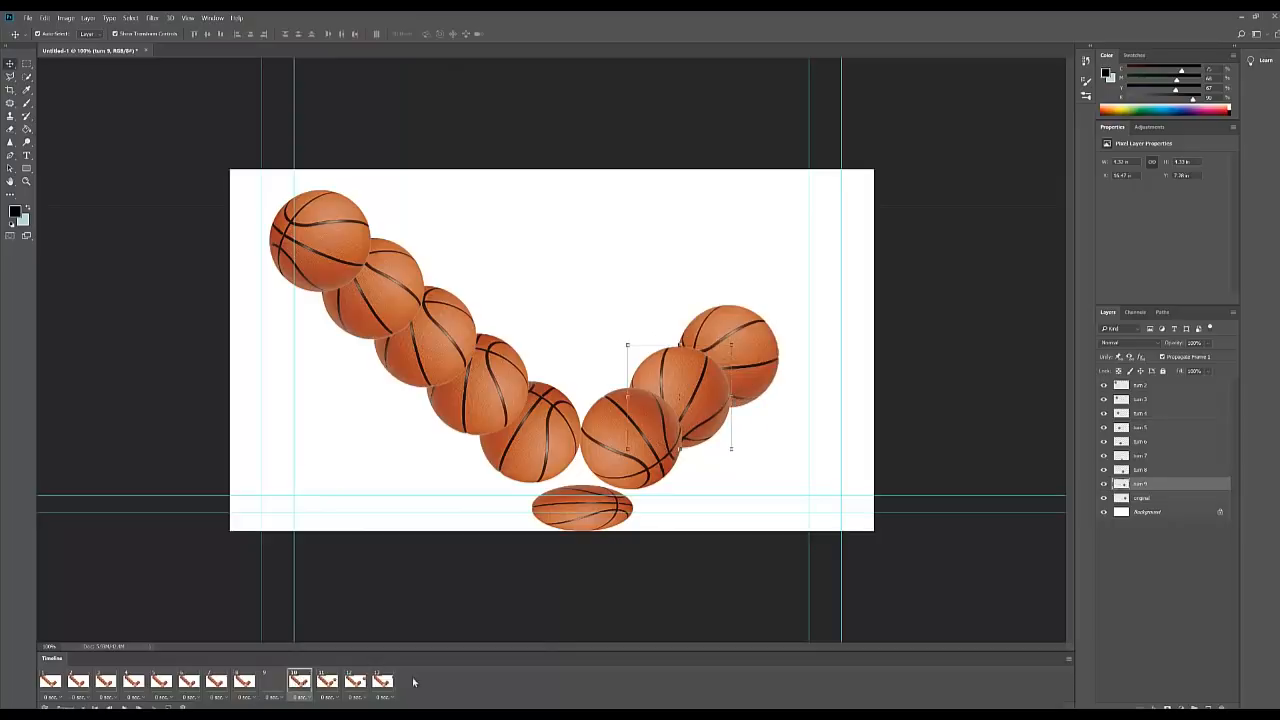
{"action": "left_click", "coordinate": [1155, 497]}
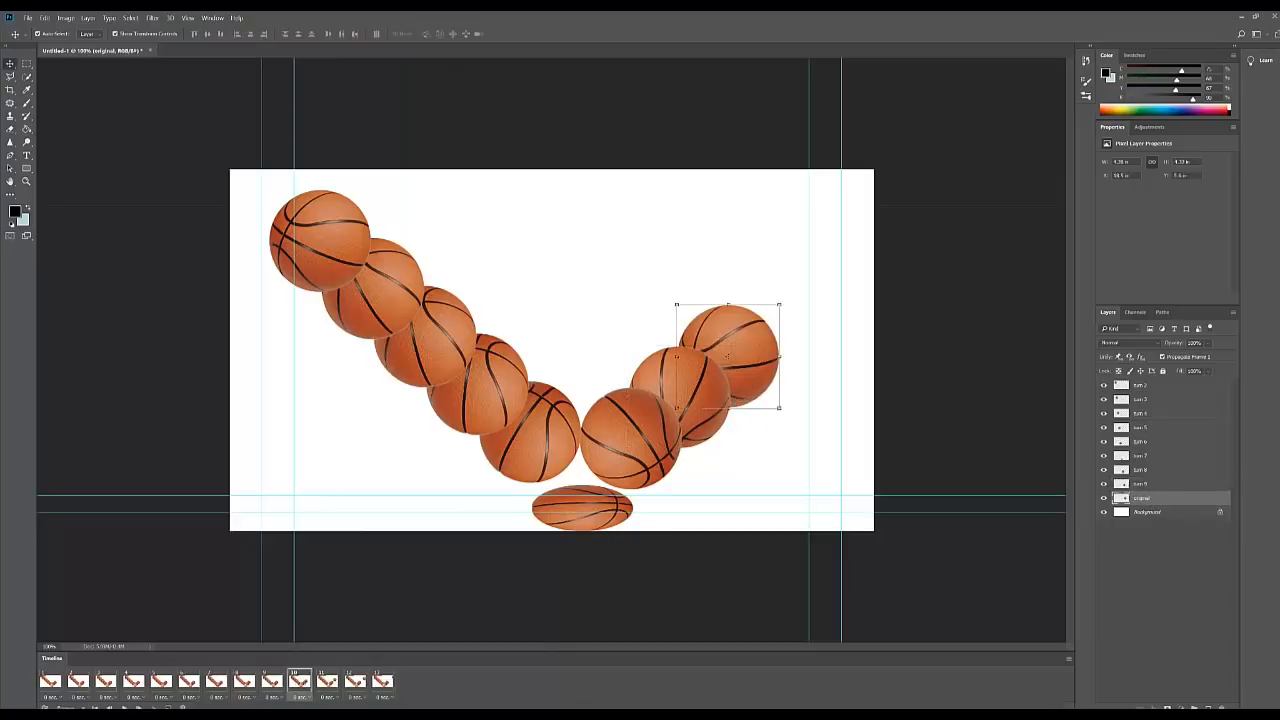
{"action": "key", "text": "ctrl+j"}
{"action": "double_click", "coordinate": [1145, 497]}
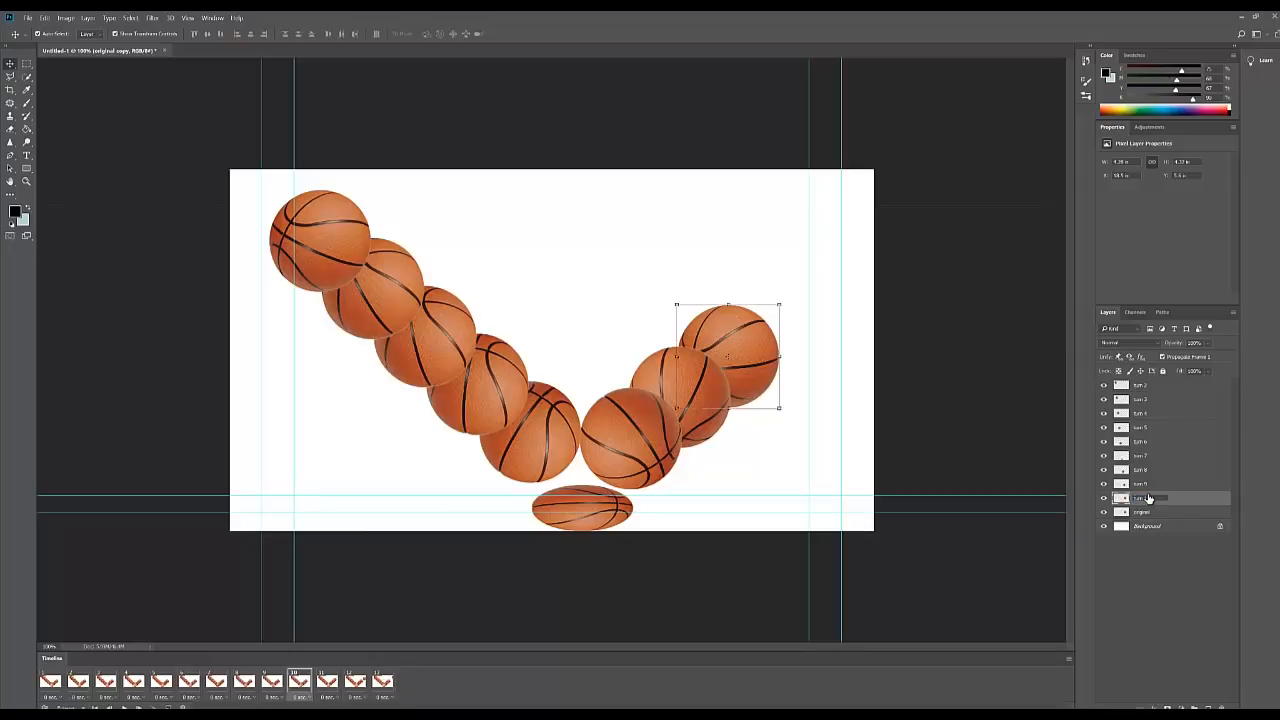
{"action": "key", "text": "Return"}
{"action": "mouse_move", "coordinate": [786, 410]}
{"action": "left_mouse_down"}
{"action": "mouse_move", "coordinate": [826, 334]}
{"action": "mouse_move", "coordinate": [780, 418]}
{"action": "left_mouse_up"}
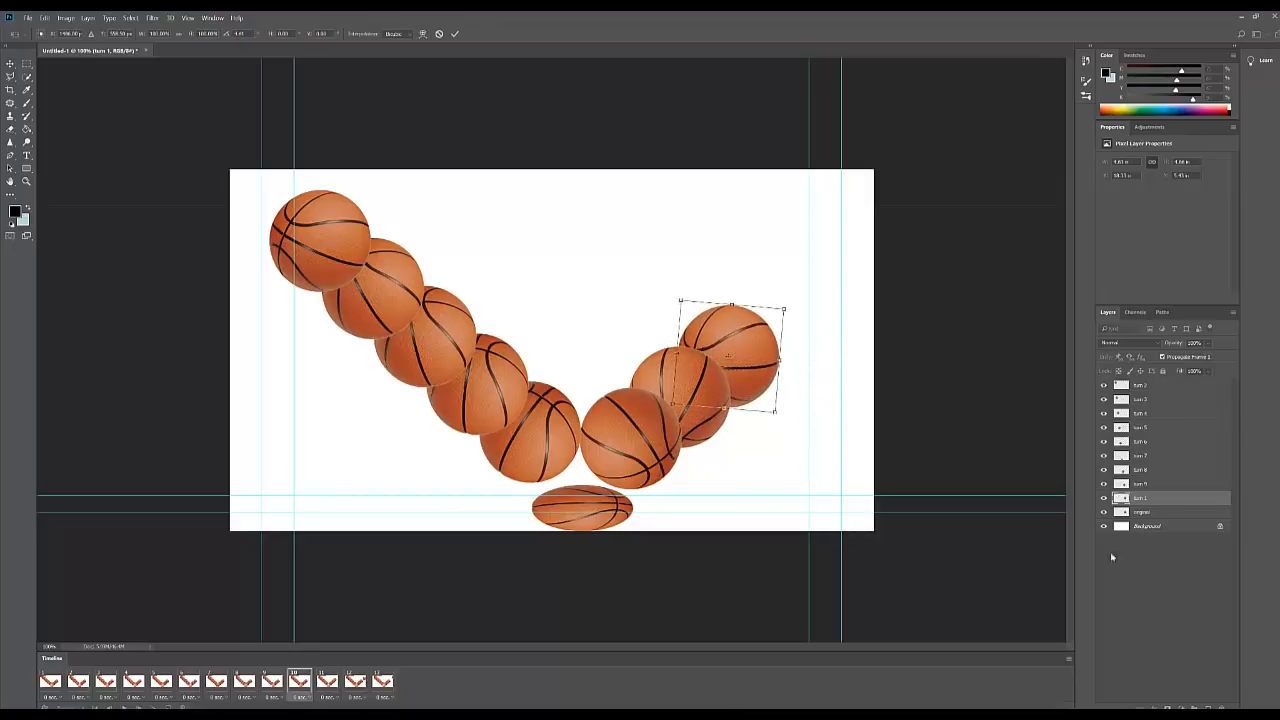
{"action": "left_click", "coordinate": [455, 33]}
Step: Select frame 11 and rename the layer "turn 1" as "turn 10"
{"action": "left_click", "coordinate": [327, 681]}
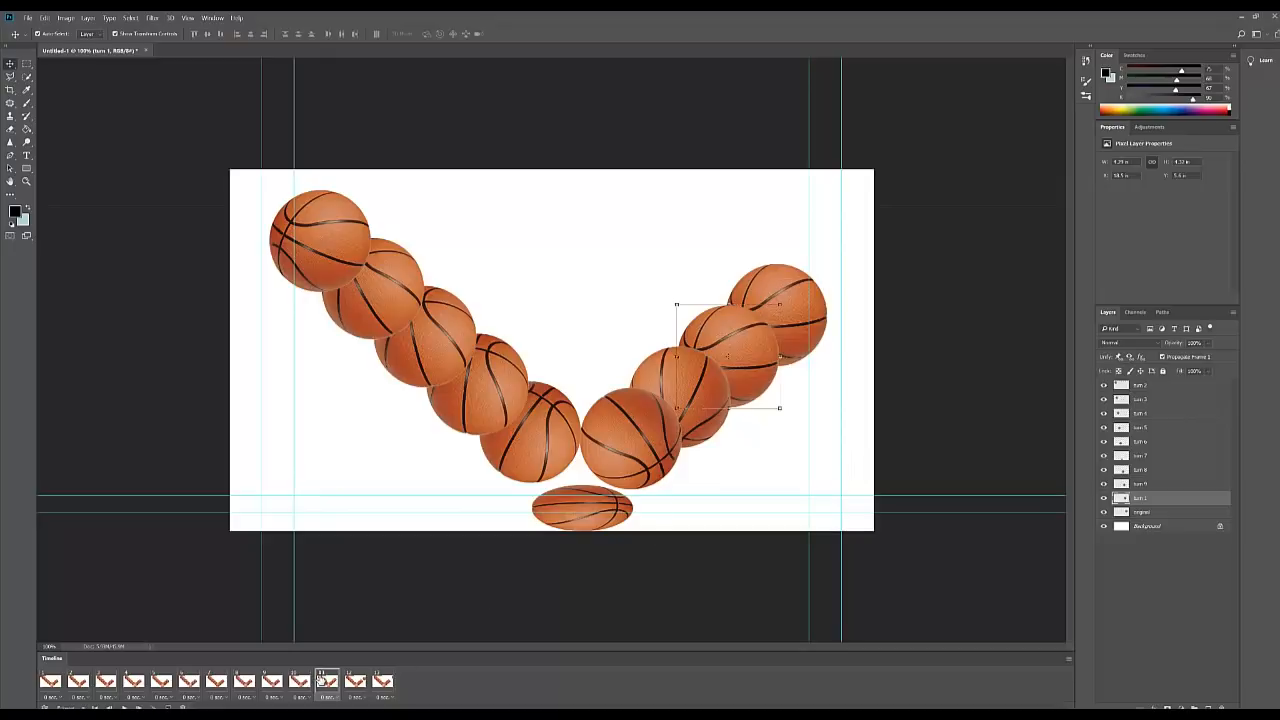
{"action": "left_click", "coordinate": [1149, 515]}
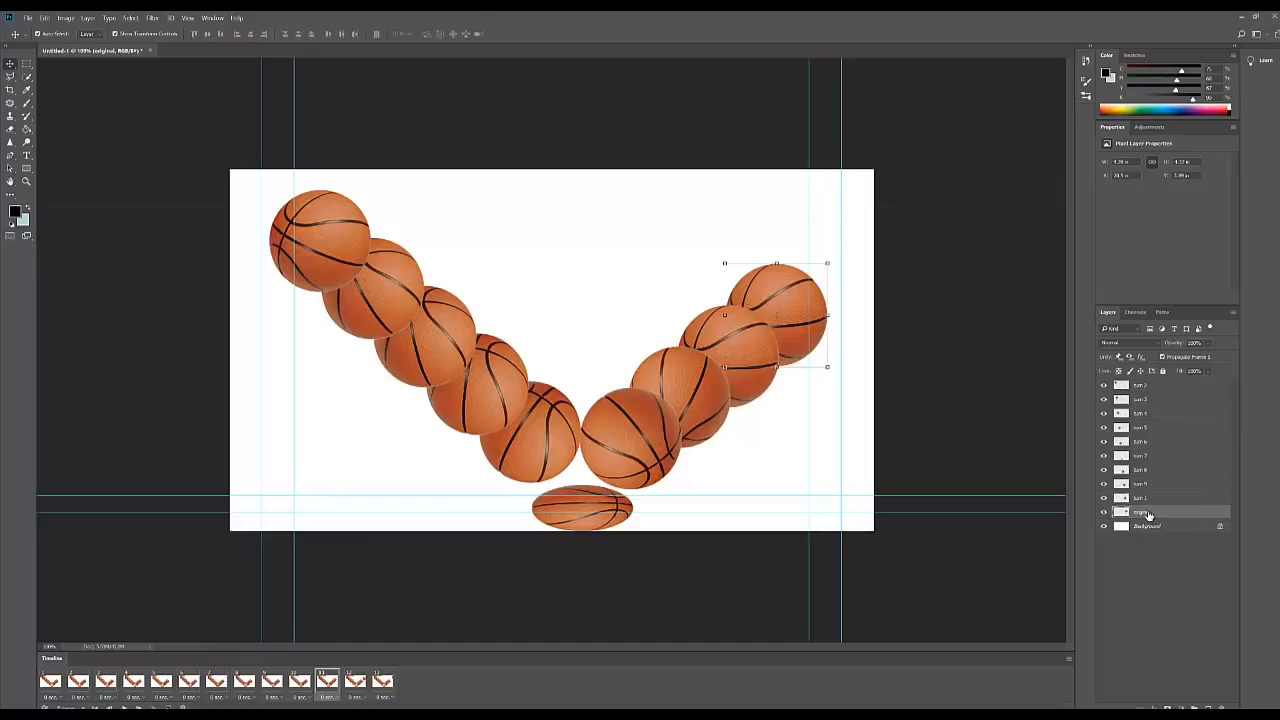
{"action": "left_click", "coordinate": [1147, 500]}
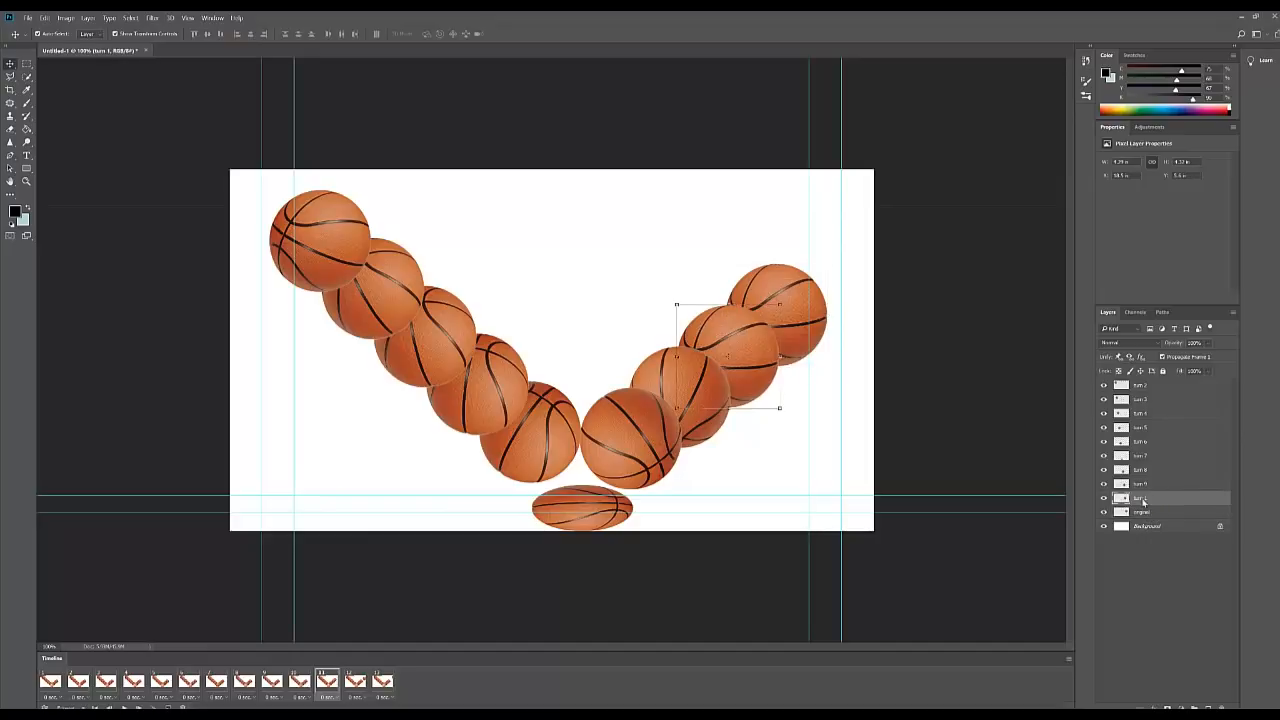
{"action": "right_click", "coordinate": [1140, 499]}
{"action": "left_click", "coordinate": [1140, 499]}
{"action": "double_click", "coordinate": [1143, 498]}
{"action": "left_click", "coordinate": [1167, 609]}
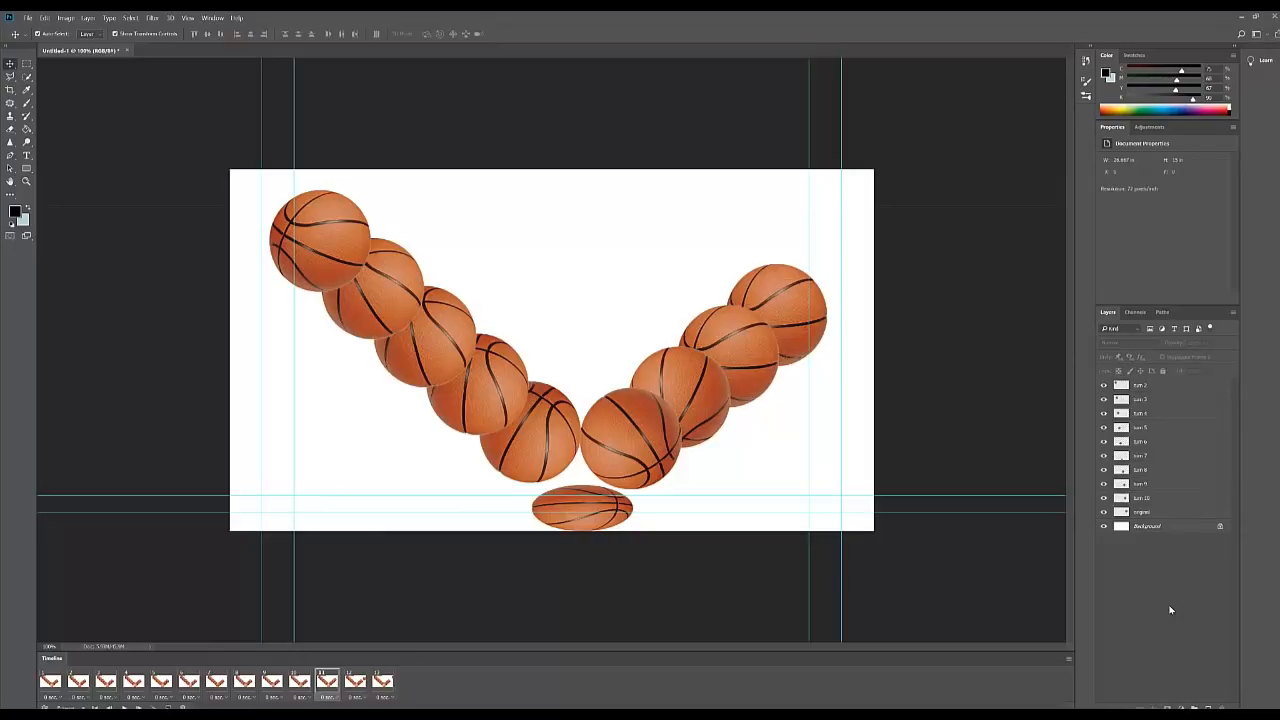
Step: In frame 11, add a copy of the original basketball layer named "turn 11" and rotate it about 31 degrees clockwise
{"action": "left_click", "coordinate": [1146, 512]}
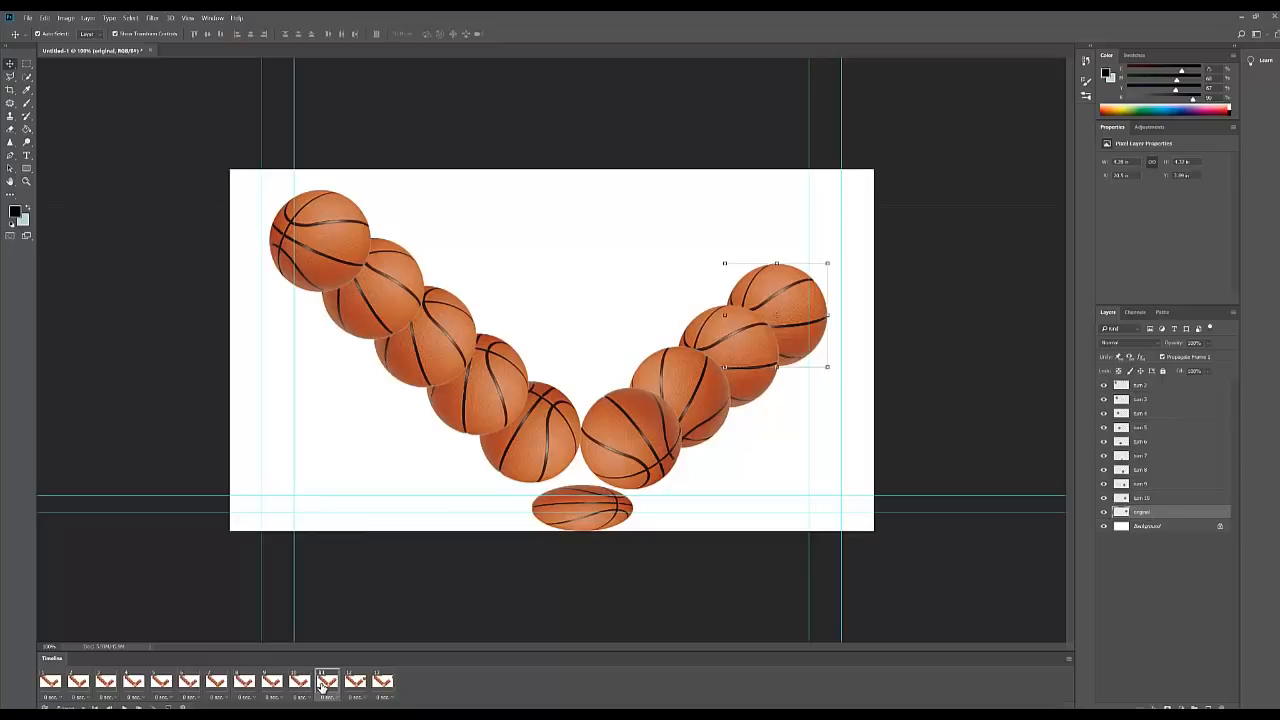
{"action": "left_click_drag", "start_coordinate": [1144, 520], "coordinate": [1221, 702]}
{"action": "double_click", "coordinate": [1146, 512]}
{"action": "type", "text": "turn 11"}
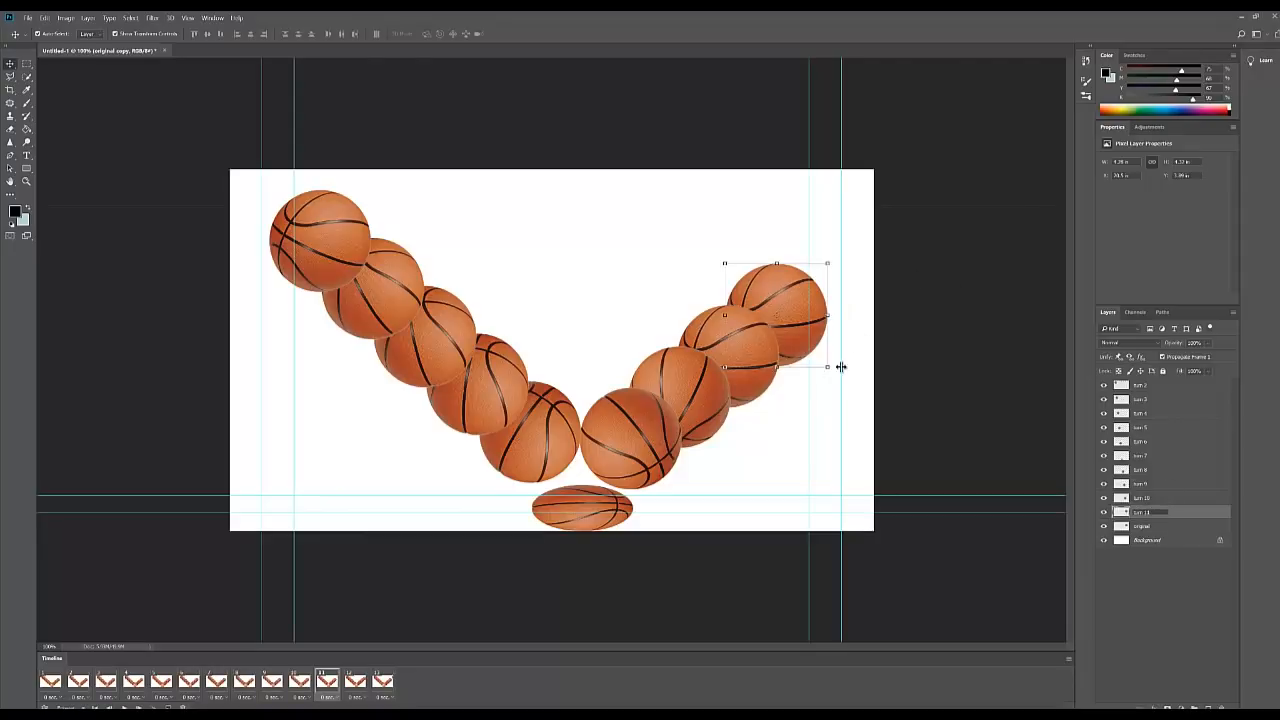
{"action": "key", "text": "Return"}
{"action": "left_click_drag", "start_coordinate": [832, 375], "coordinate": [794, 395]}
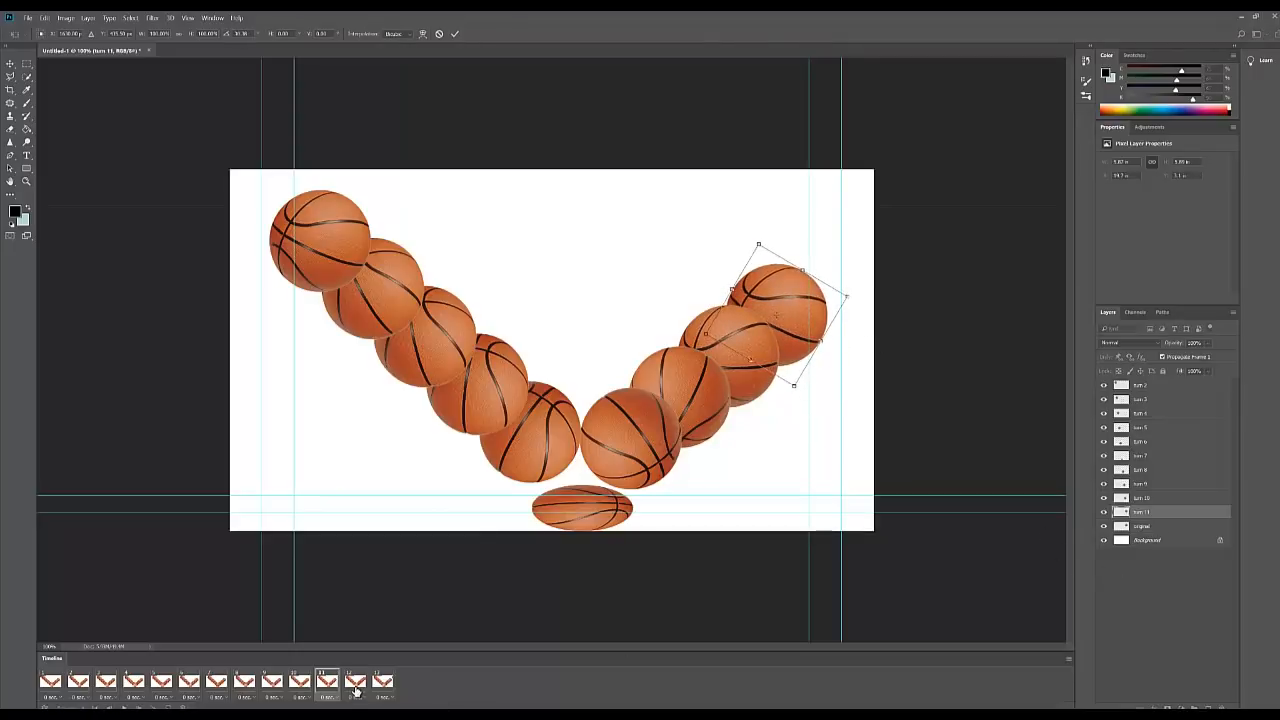
{"action": "left_click", "coordinate": [458, 33]}
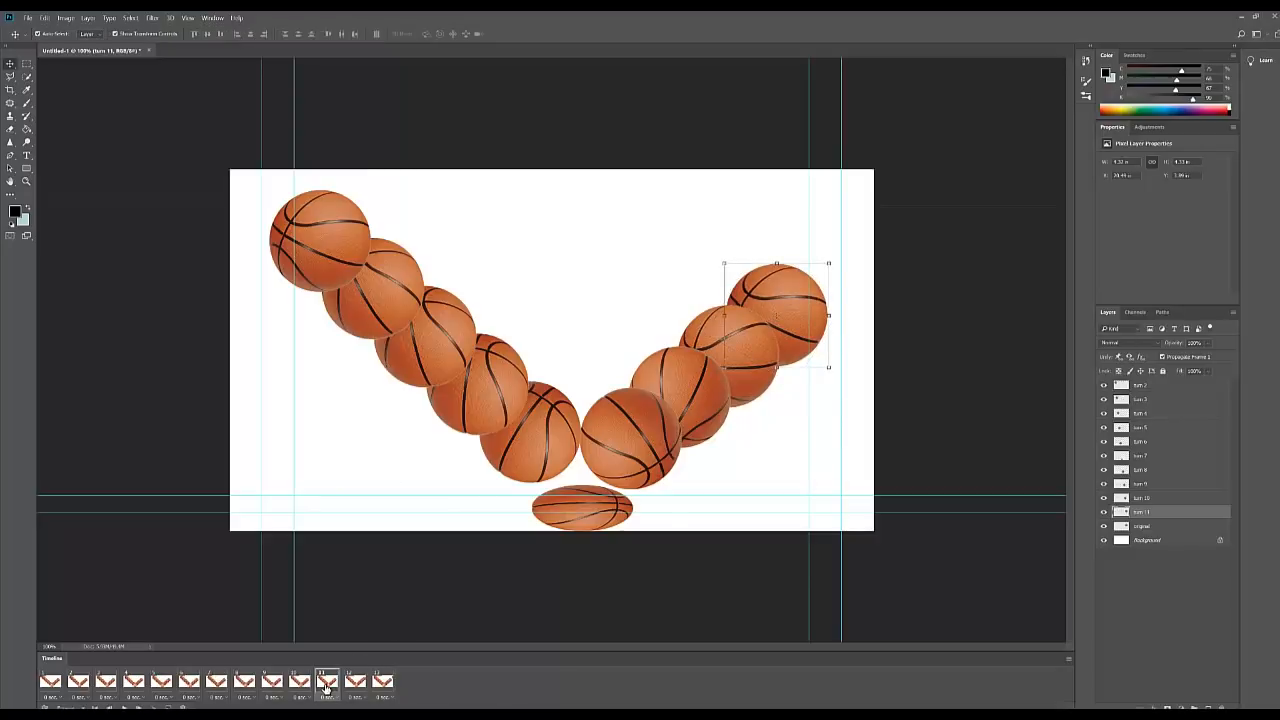
Step: In frame 12, add a copy of the original basketball layer named "turn 12" and rotate it about 65 degrees clockwise
{"action": "left_click", "coordinate": [358, 683]}
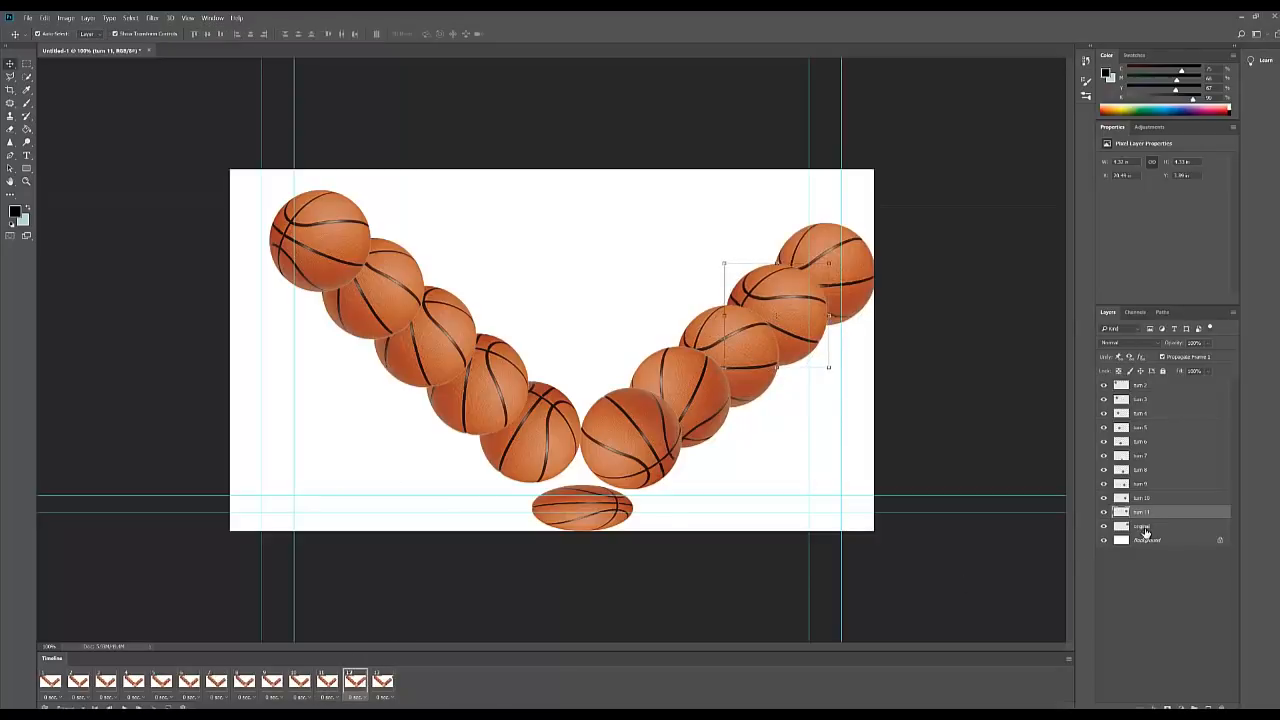
{"action": "left_click_drag", "start_coordinate": [1142, 526], "coordinate": [1207, 707]}
{"action": "double_click", "coordinate": [1150, 527]}
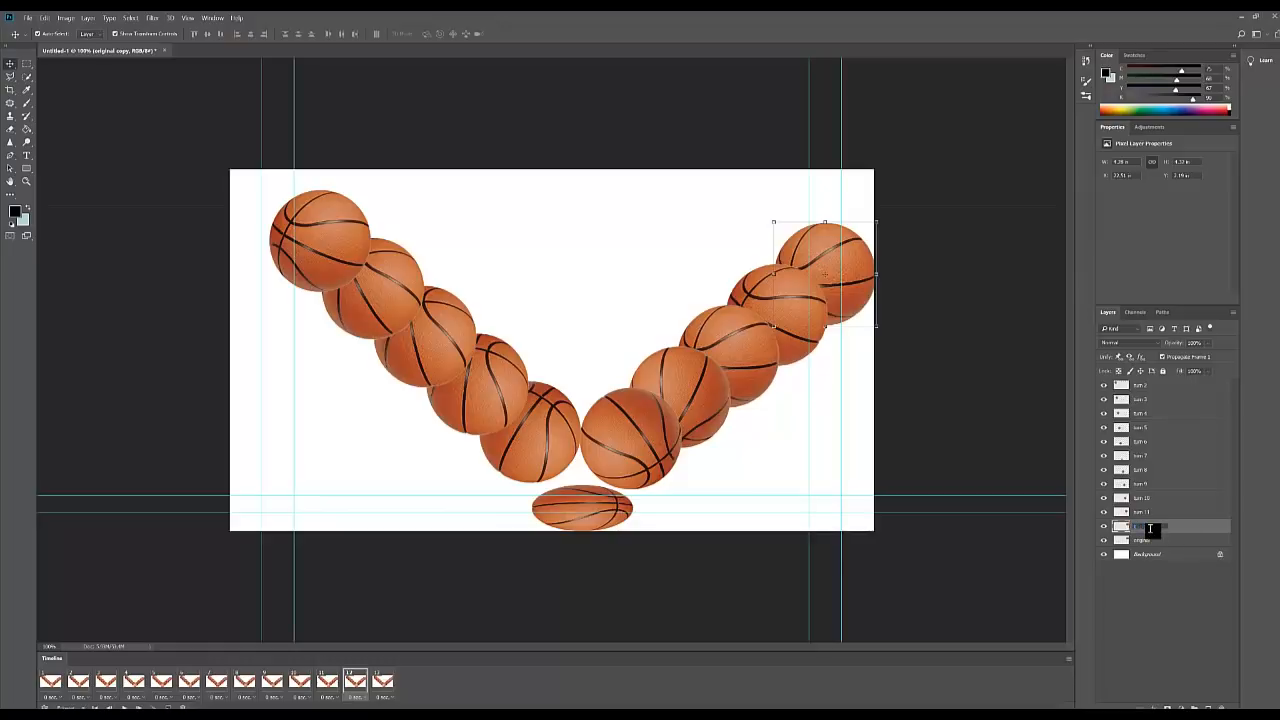
{"action": "type", "text": "ball 12"}
{"action": "key", "text": "Return"}
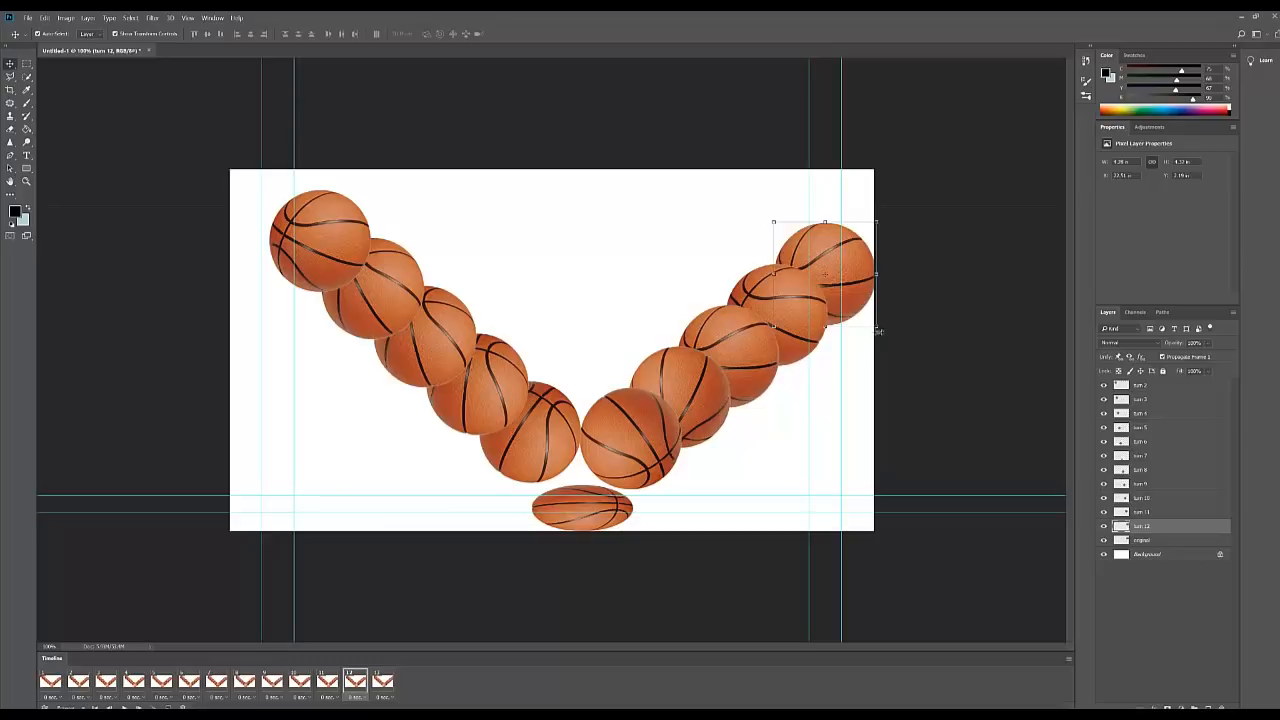
{"action": "left_click_drag", "start_coordinate": [884, 331], "coordinate": [797, 348]}
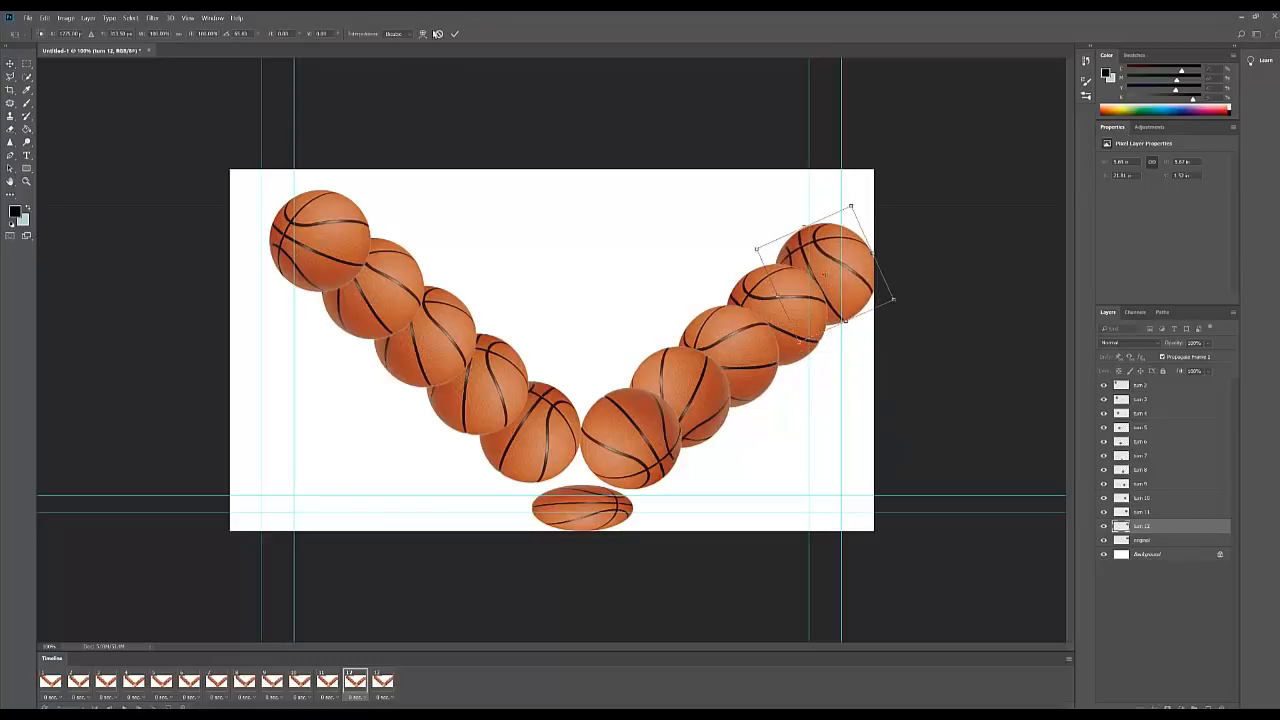
{"action": "key", "text": "Return"}
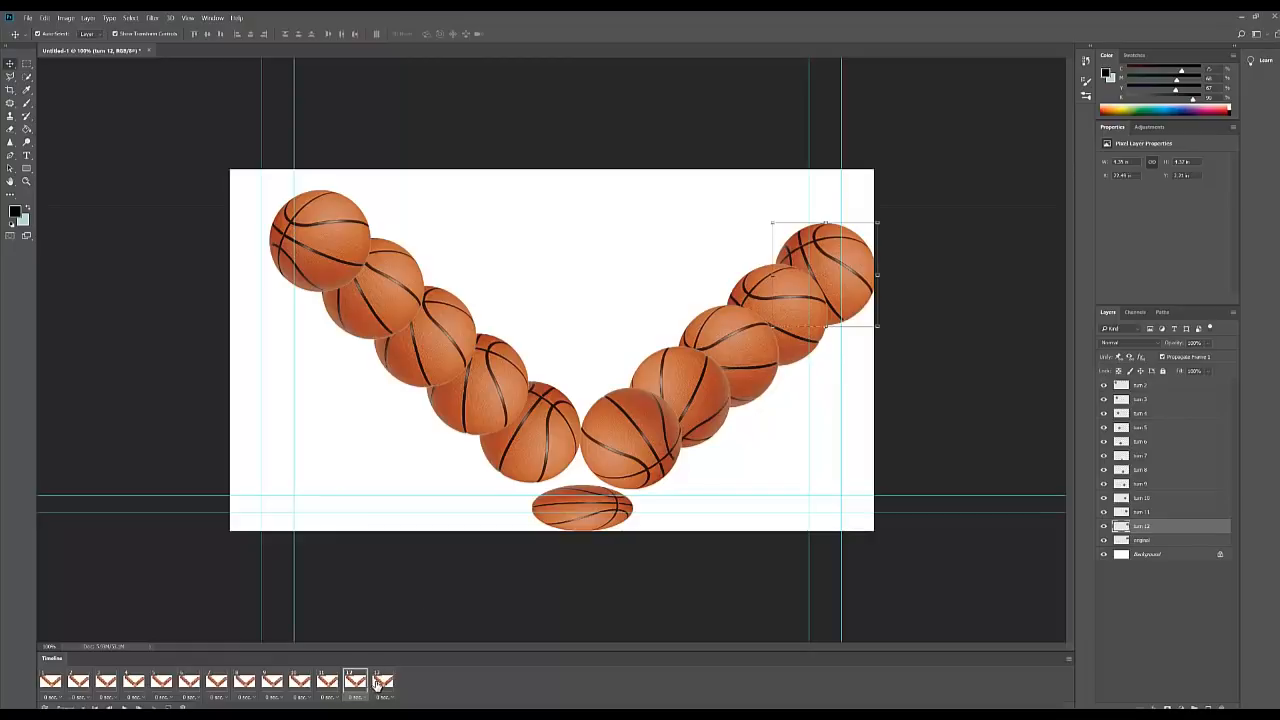
Step: In frame 13, duplicate the original basketball layer and rotate the copy about 88 degrees clockwise
{"action": "left_click", "coordinate": [380, 682]}
{"action": "left_click_drag", "start_coordinate": [1150, 541], "coordinate": [1193, 705]}
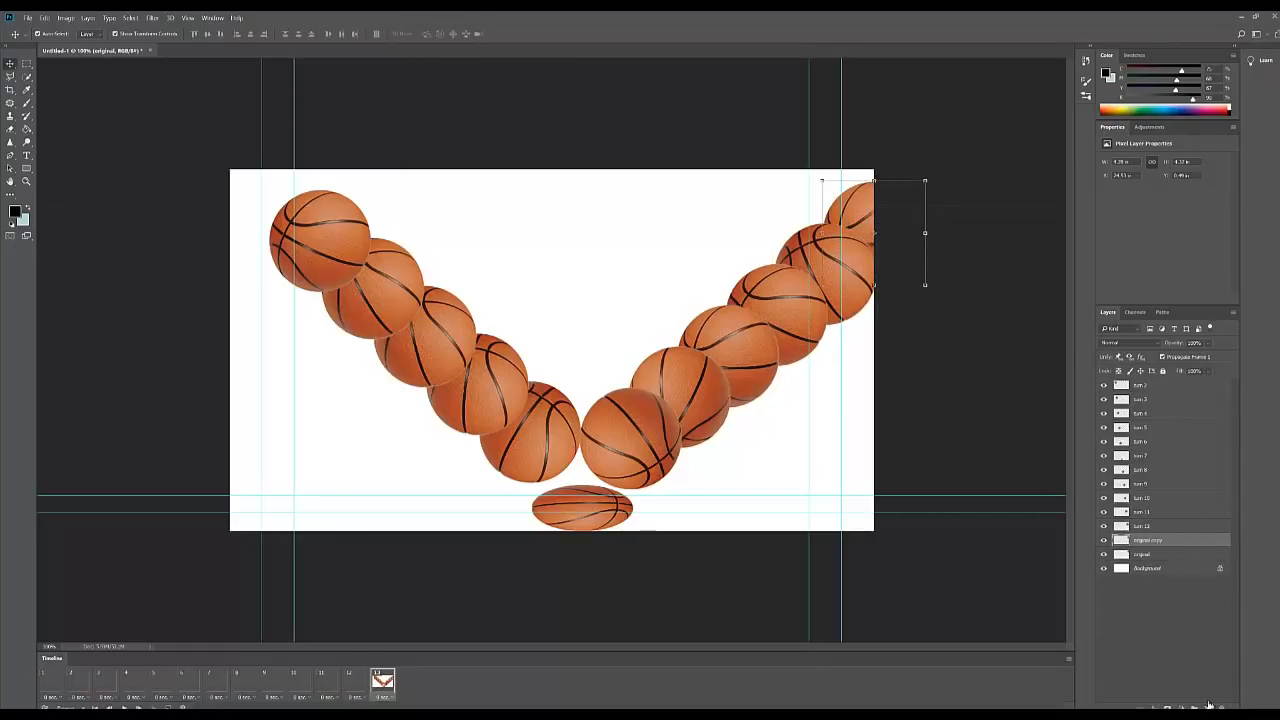
{"action": "left_click_drag", "start_coordinate": [816, 181], "coordinate": [934, 170]}
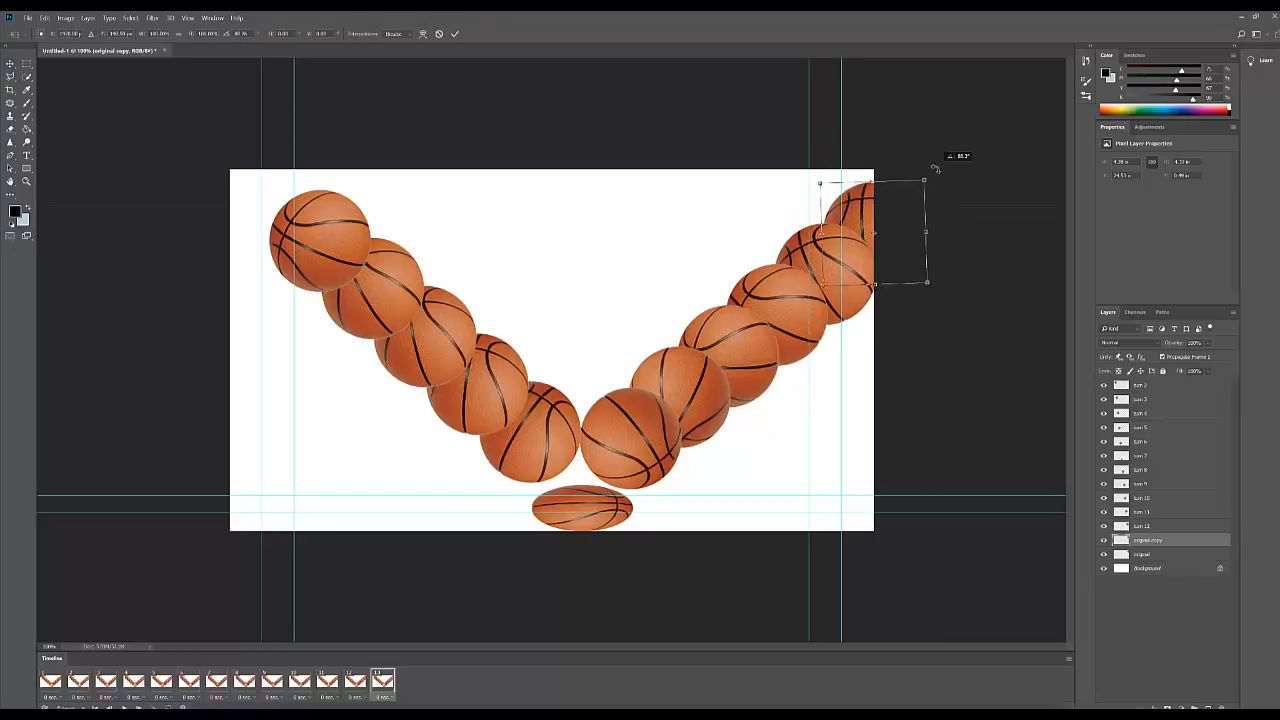
{"action": "left_click", "coordinate": [455, 34]}
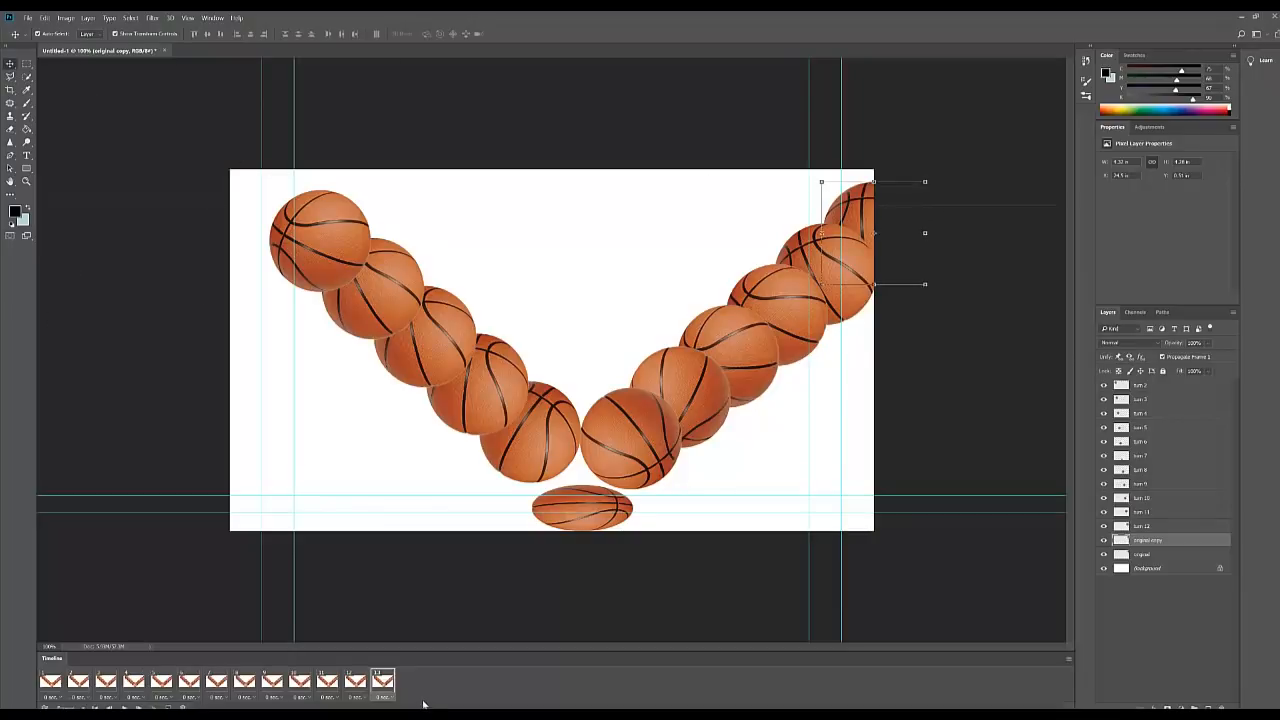
{"action": "left_click", "coordinate": [1146, 614]}
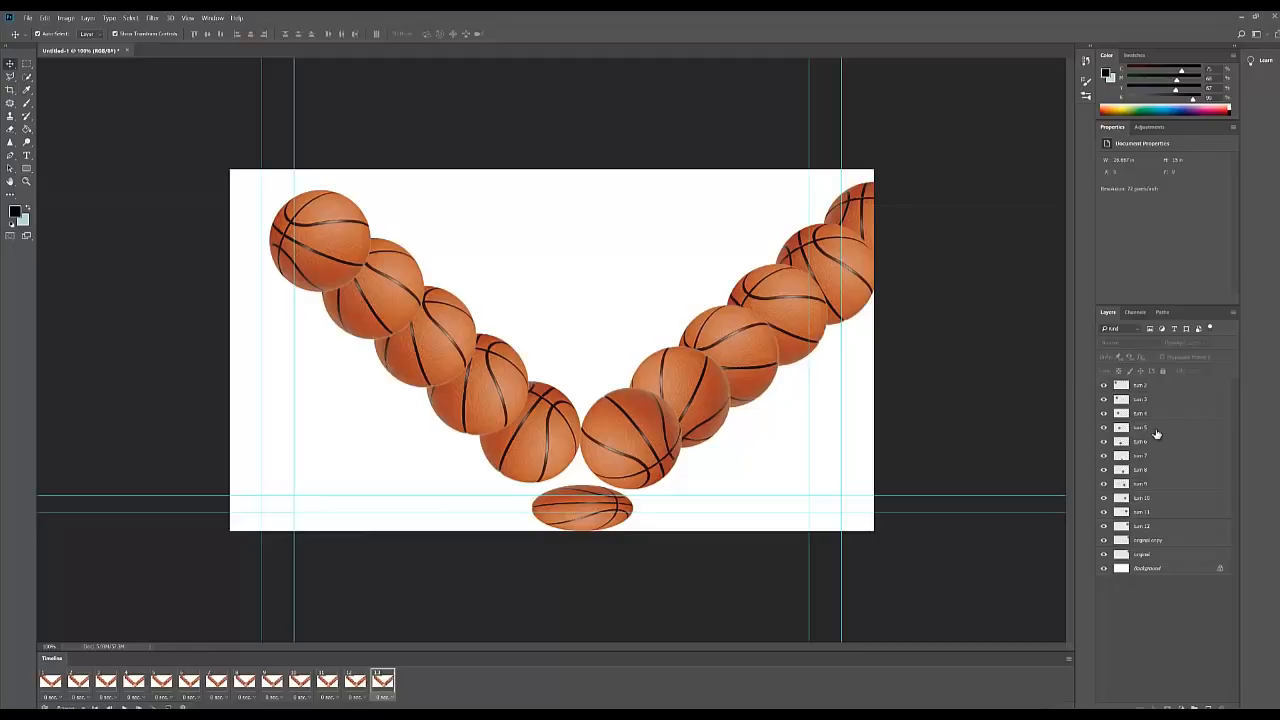
Step: Select frames 1 through 13 and hide every basketball layer, leaving only the background visible
{"action": "left_click", "coordinate": [49, 681]}
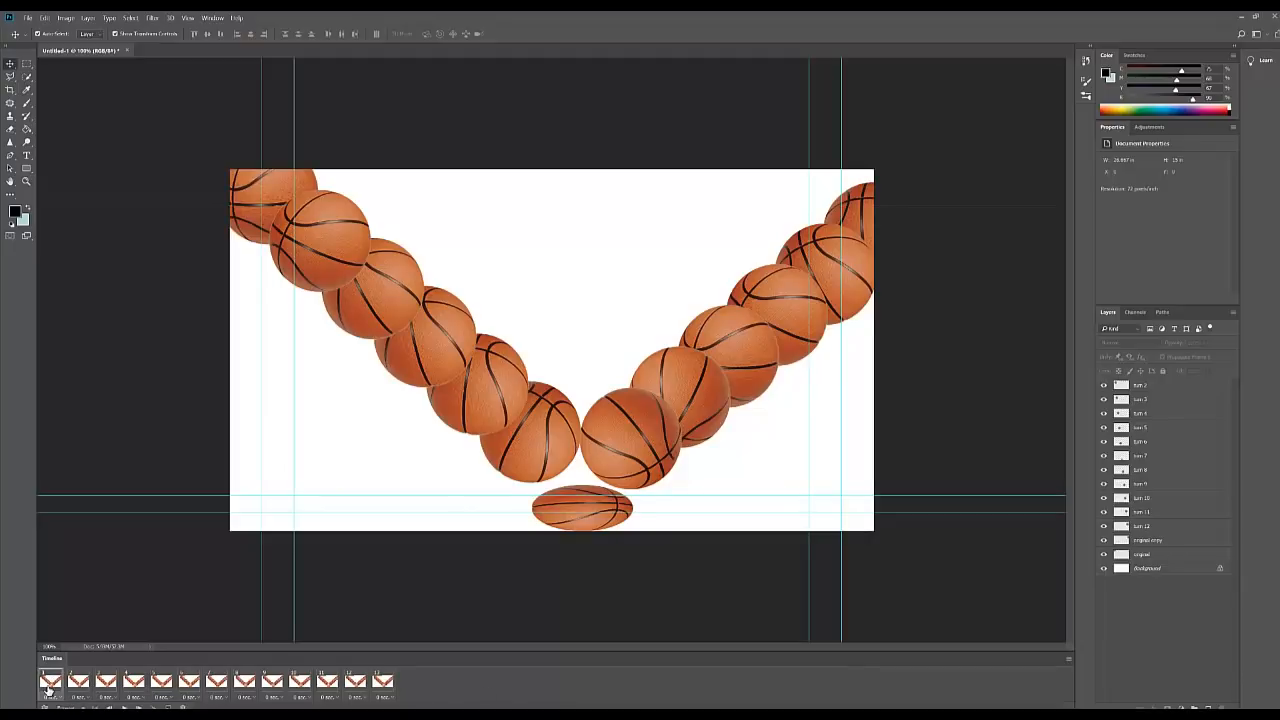
{"action": "left_click", "coordinate": [385, 682], "text": "shift"}
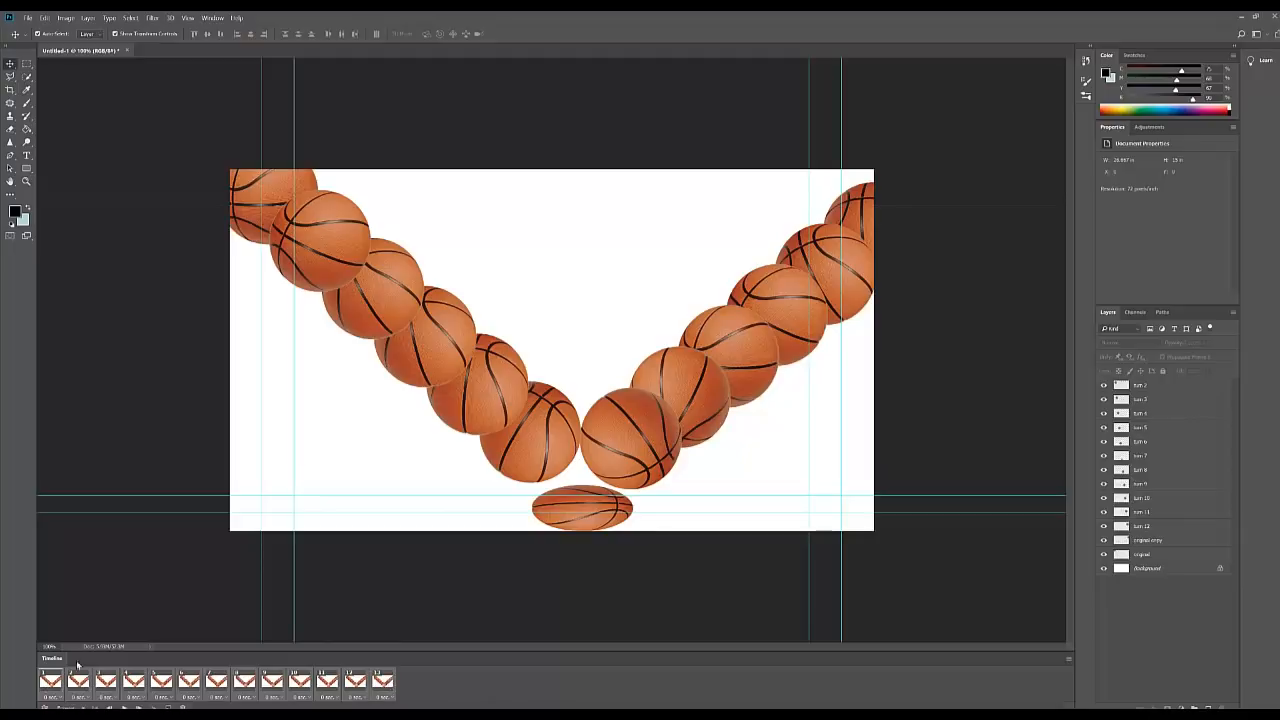
{"action": "left_click", "coordinate": [1104, 554]}
{"action": "left_click_drag", "start_coordinate": [1106, 542], "coordinate": [1105, 385]}
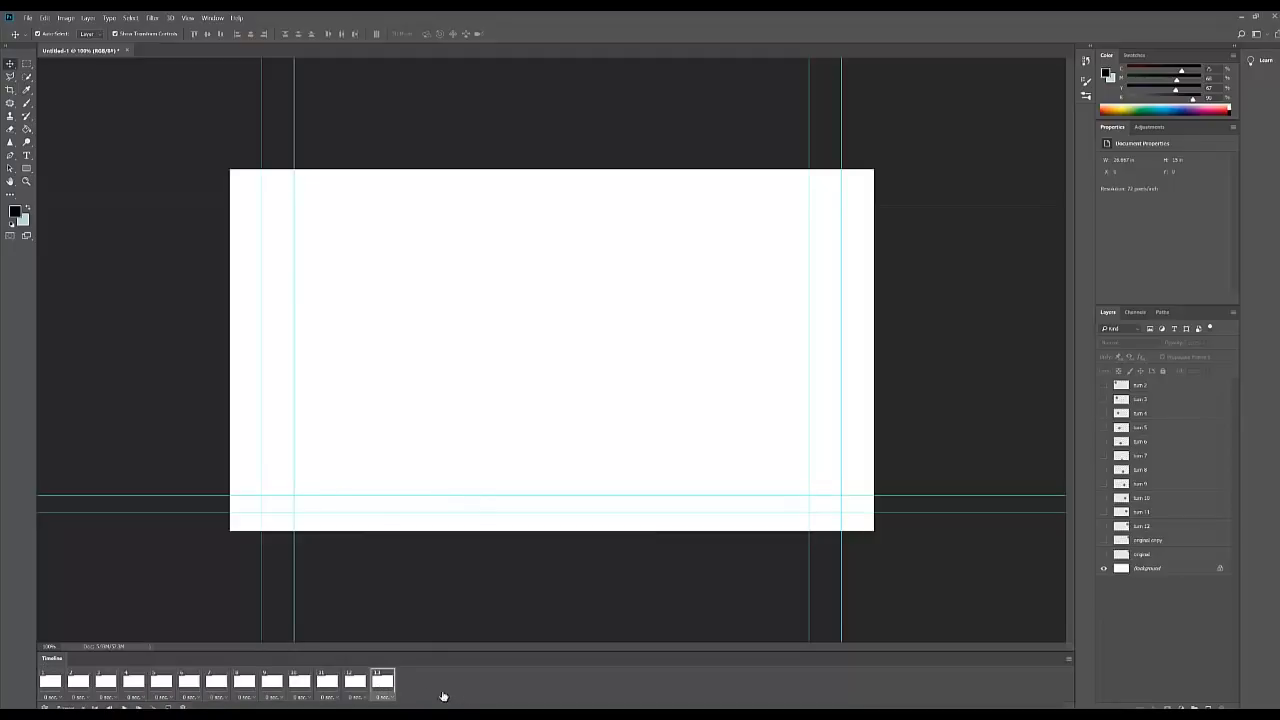
Step: Show only the original basketball layer in frame 1 and only the layer "turn 2" in frame 2, over the background
{"action": "left_click", "coordinate": [48, 681]}
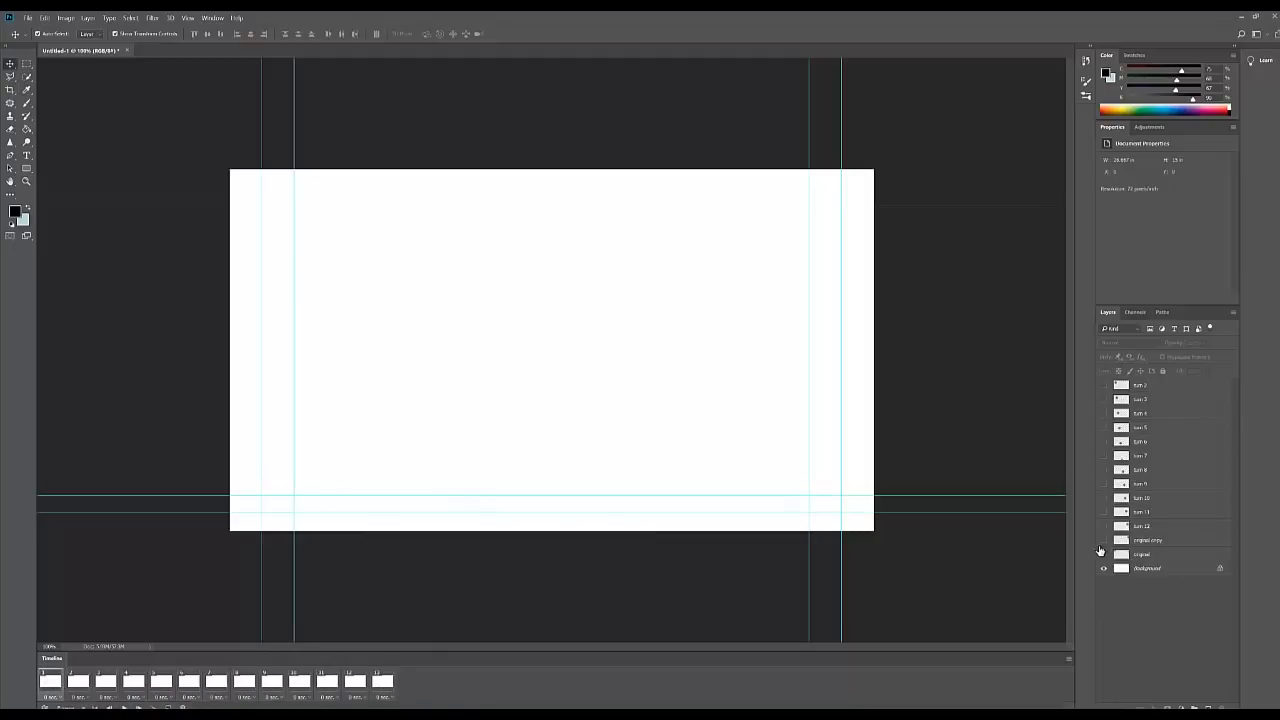
{"action": "left_click", "coordinate": [1104, 555]}
{"action": "left_click", "coordinate": [98, 681]}
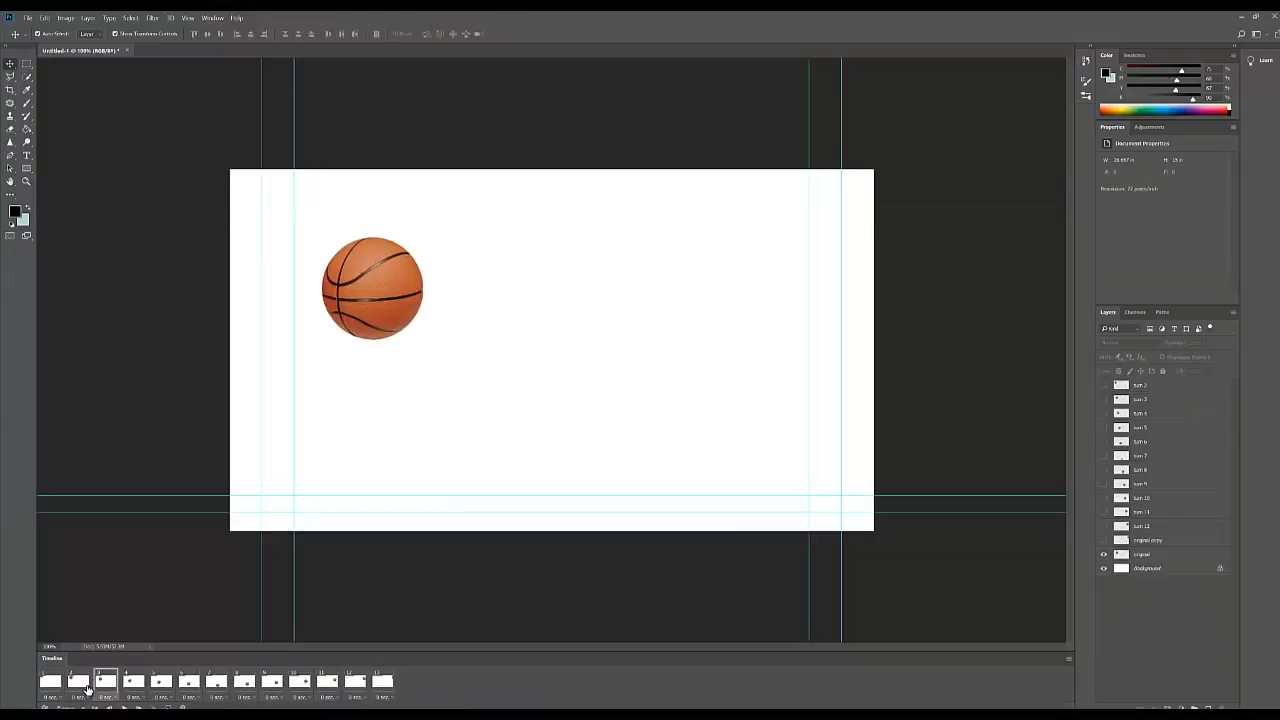
{"action": "left_click", "coordinate": [84, 686]}
{"action": "left_click", "coordinate": [1104, 555]}
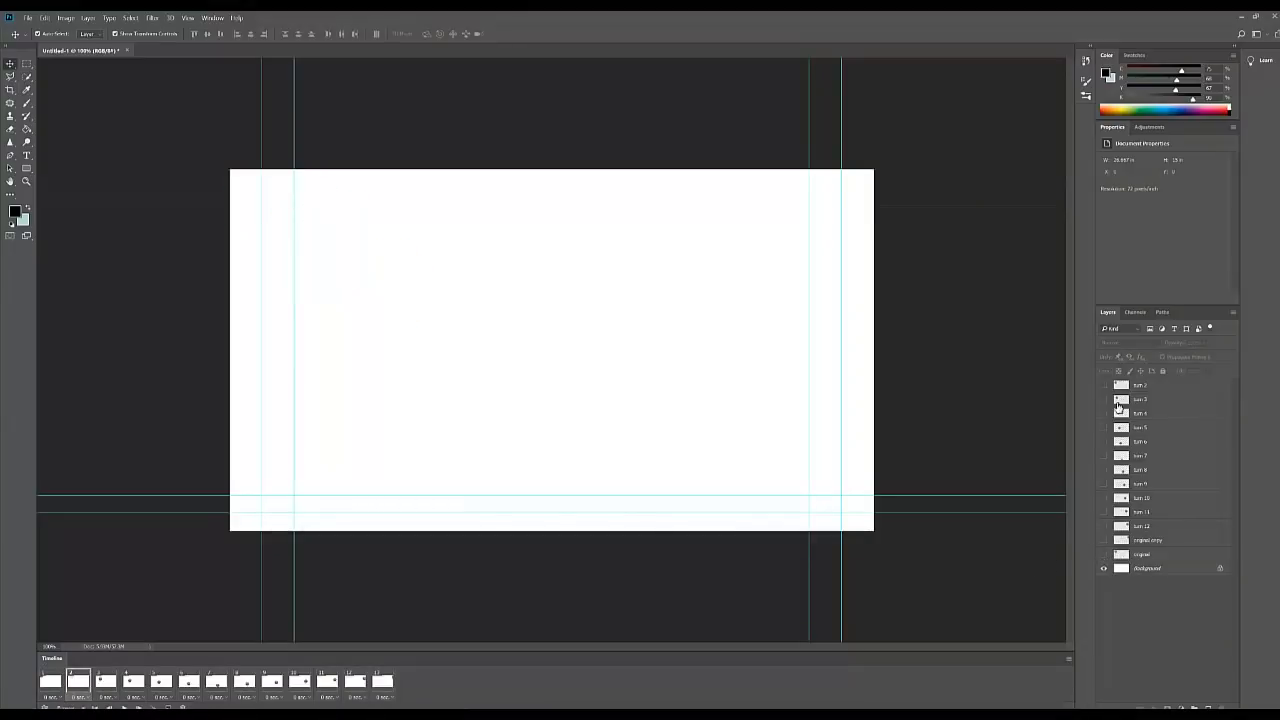
{"action": "left_click", "coordinate": [1104, 385]}
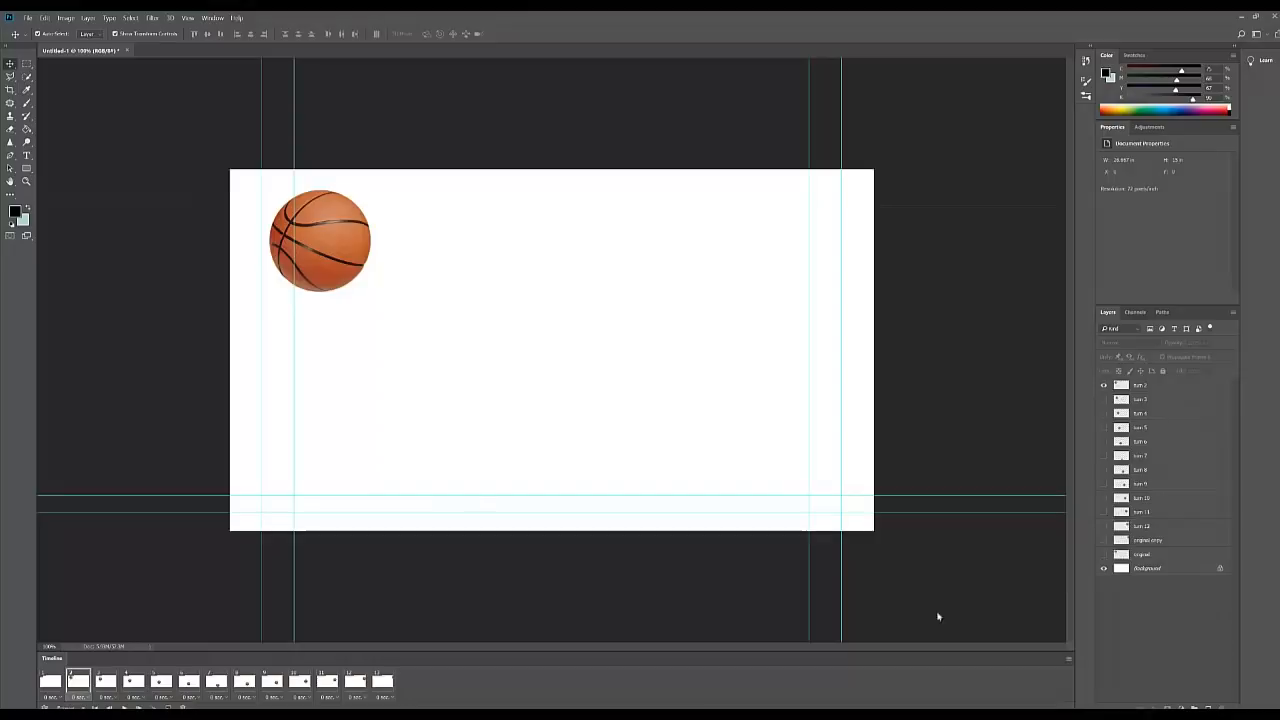
Step: Hide the original basketball in frames 3 and 4, showing "turn 3" in frame 3 and "turn 4" in frame 4
{"action": "left_click", "coordinate": [104, 682]}
{"action": "left_click", "coordinate": [1104, 555]}
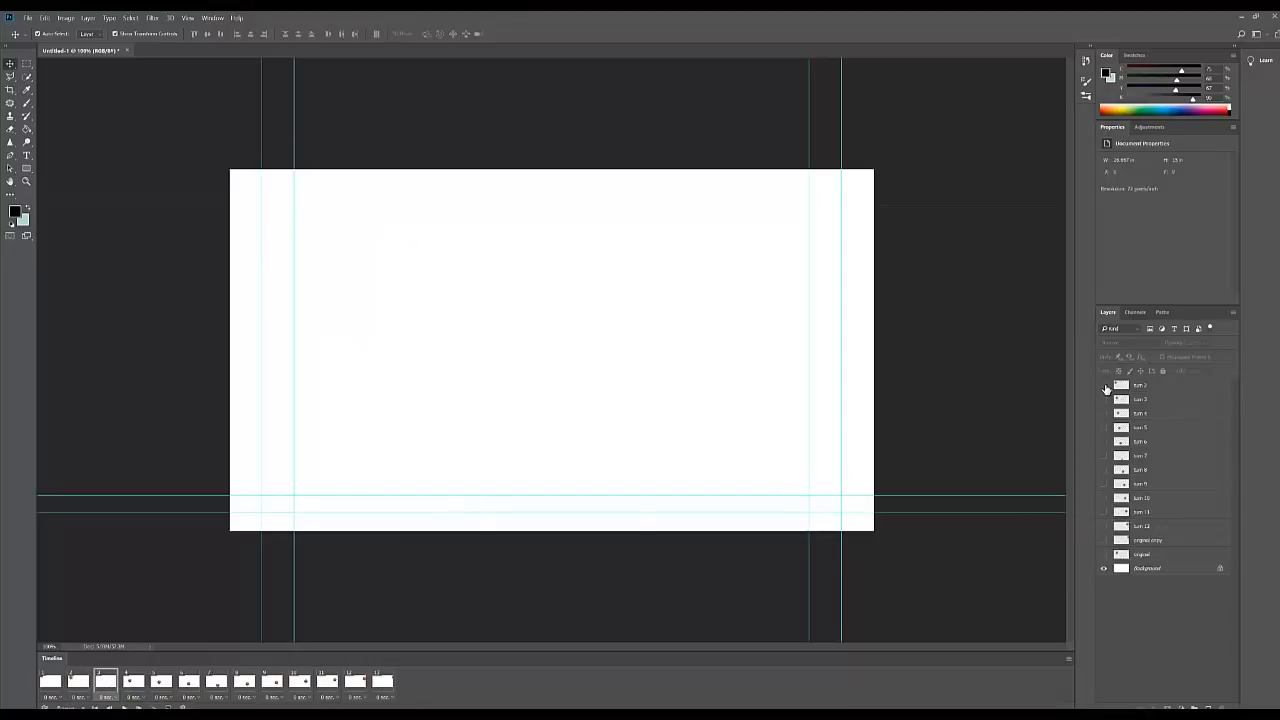
{"action": "left_click", "coordinate": [1104, 399]}
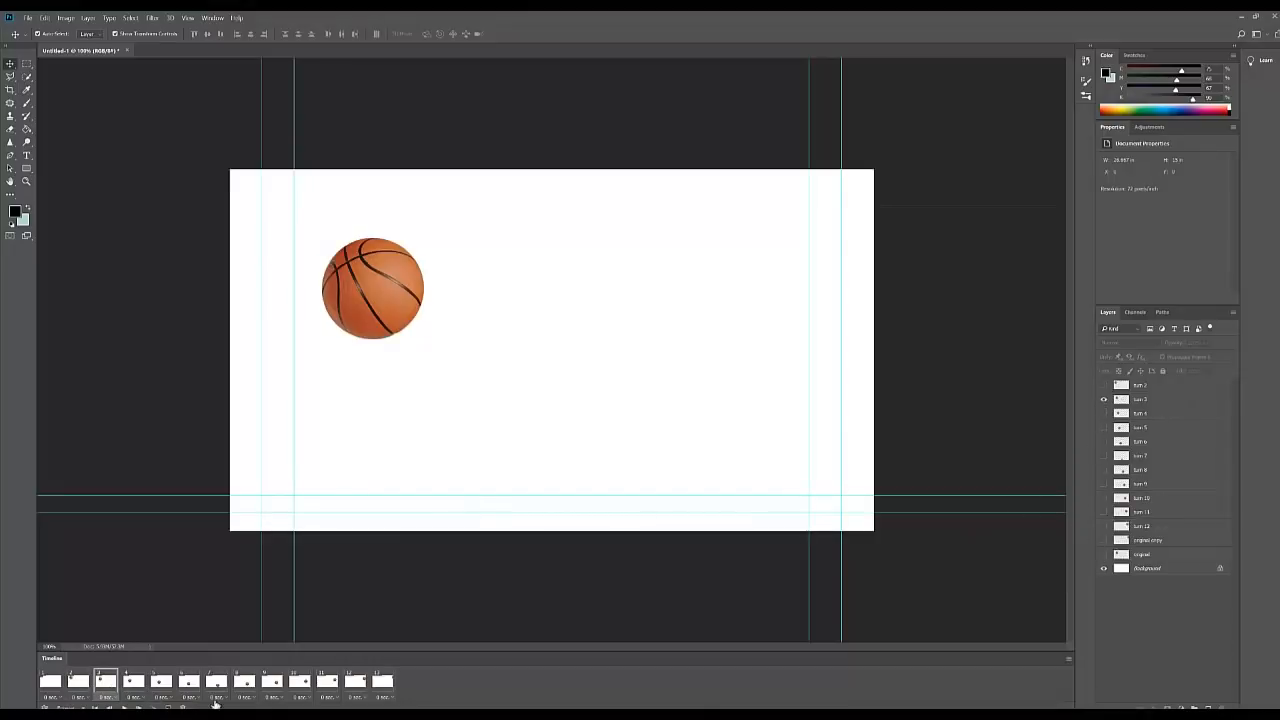
{"action": "left_click", "coordinate": [133, 682]}
{"action": "left_click", "coordinate": [1104, 555]}
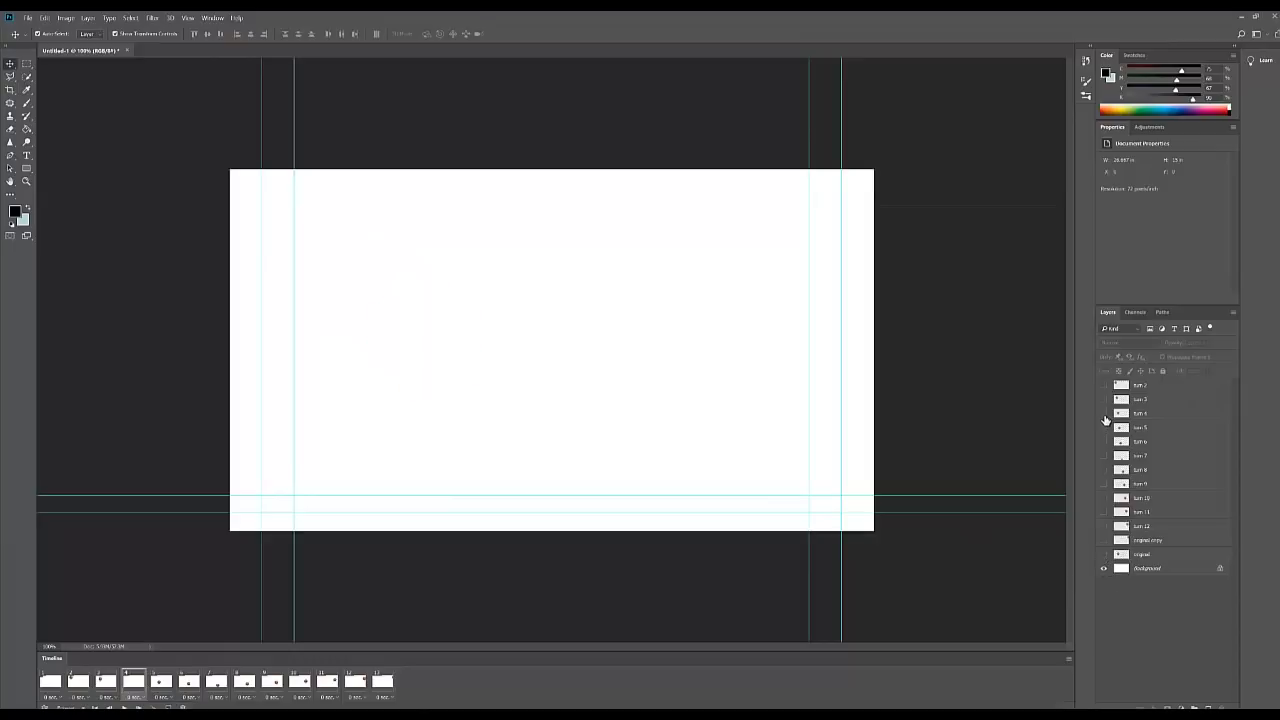
{"action": "left_click", "coordinate": [1104, 554]}
Step: Hide the original basketball in frames 5 and 6, showing "turn 5" in frame 5 and "turn 6" in frame 6
{"action": "left_click", "coordinate": [152, 682]}
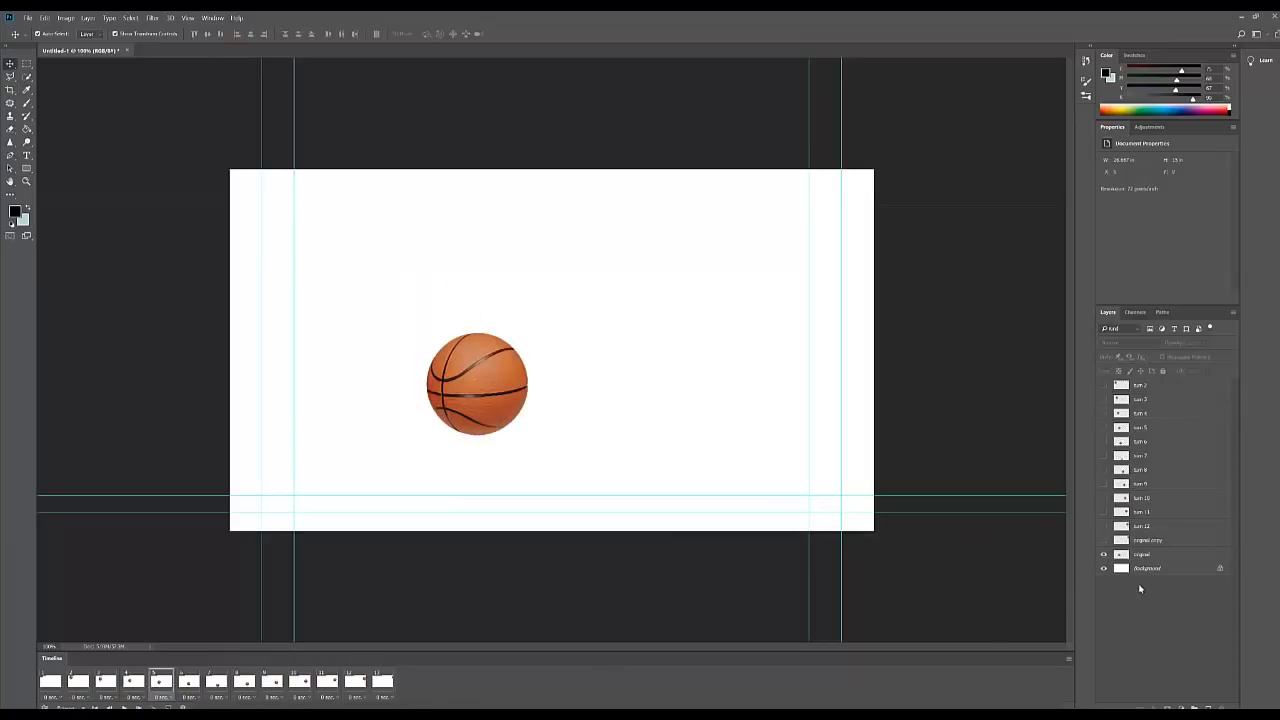
{"action": "left_click", "coordinate": [1104, 555]}
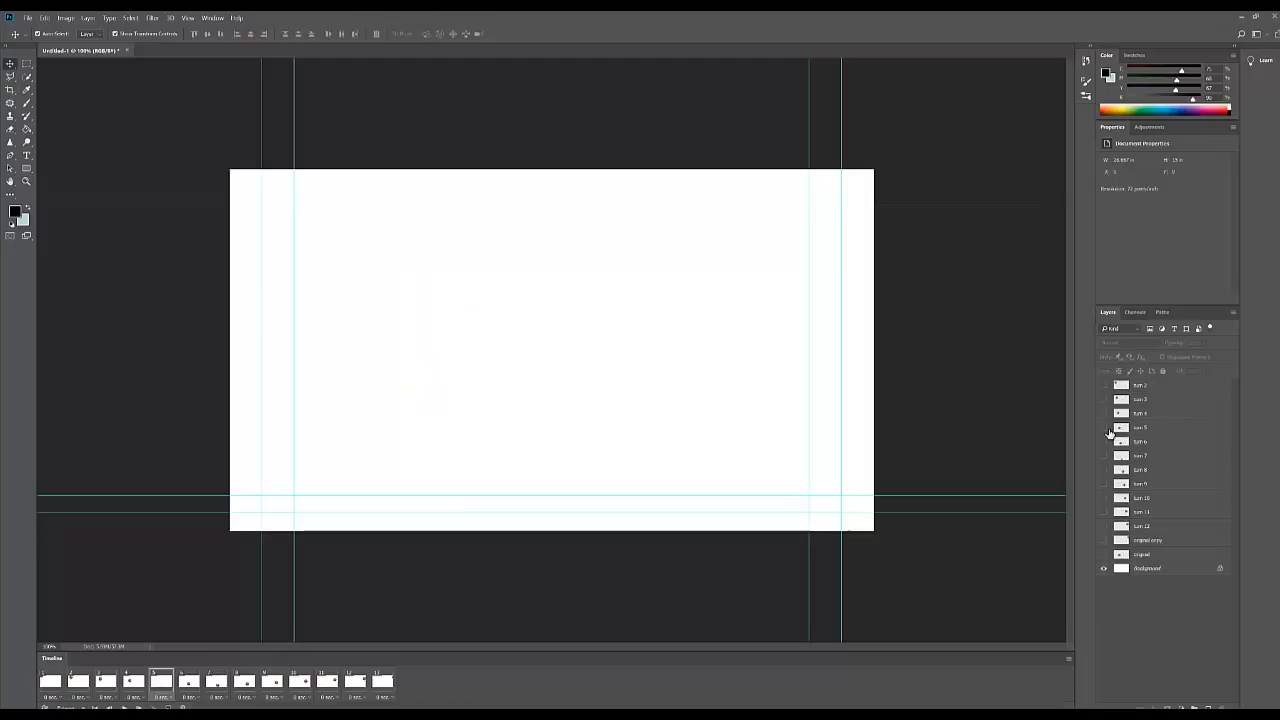
{"action": "left_click", "coordinate": [1104, 428]}
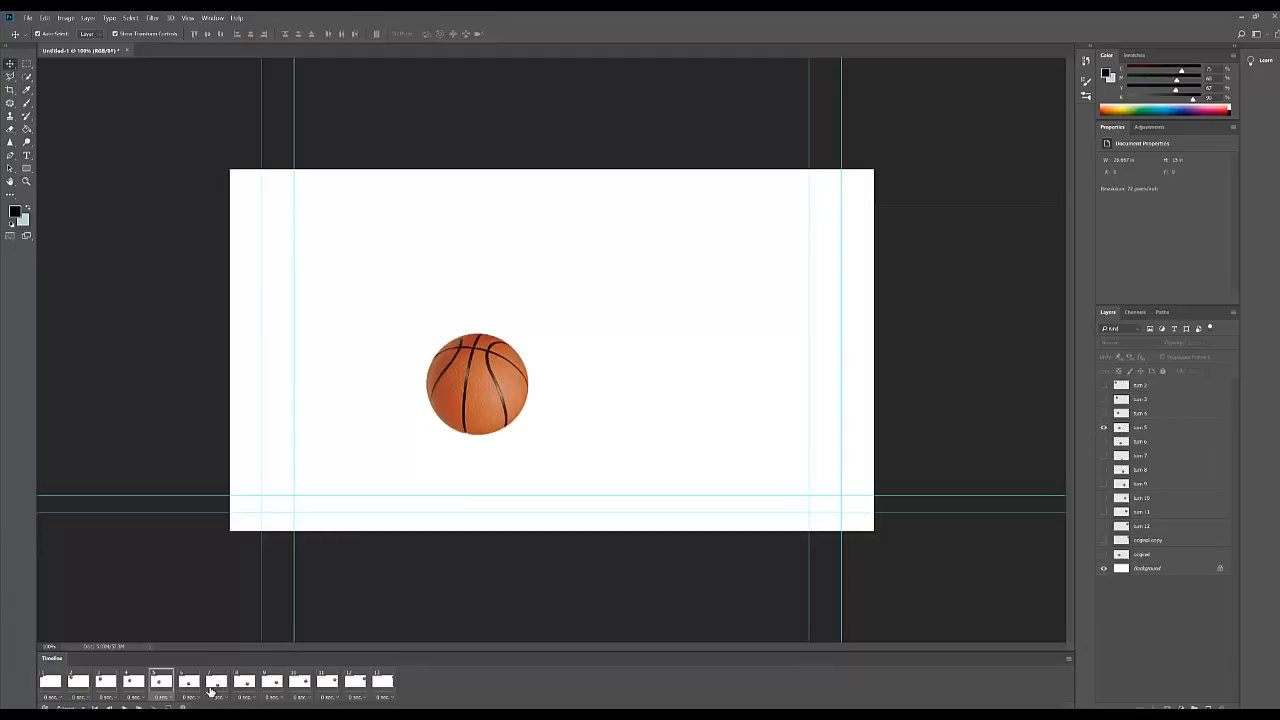
{"action": "left_click", "coordinate": [189, 682]}
{"action": "left_click", "coordinate": [1104, 554]}
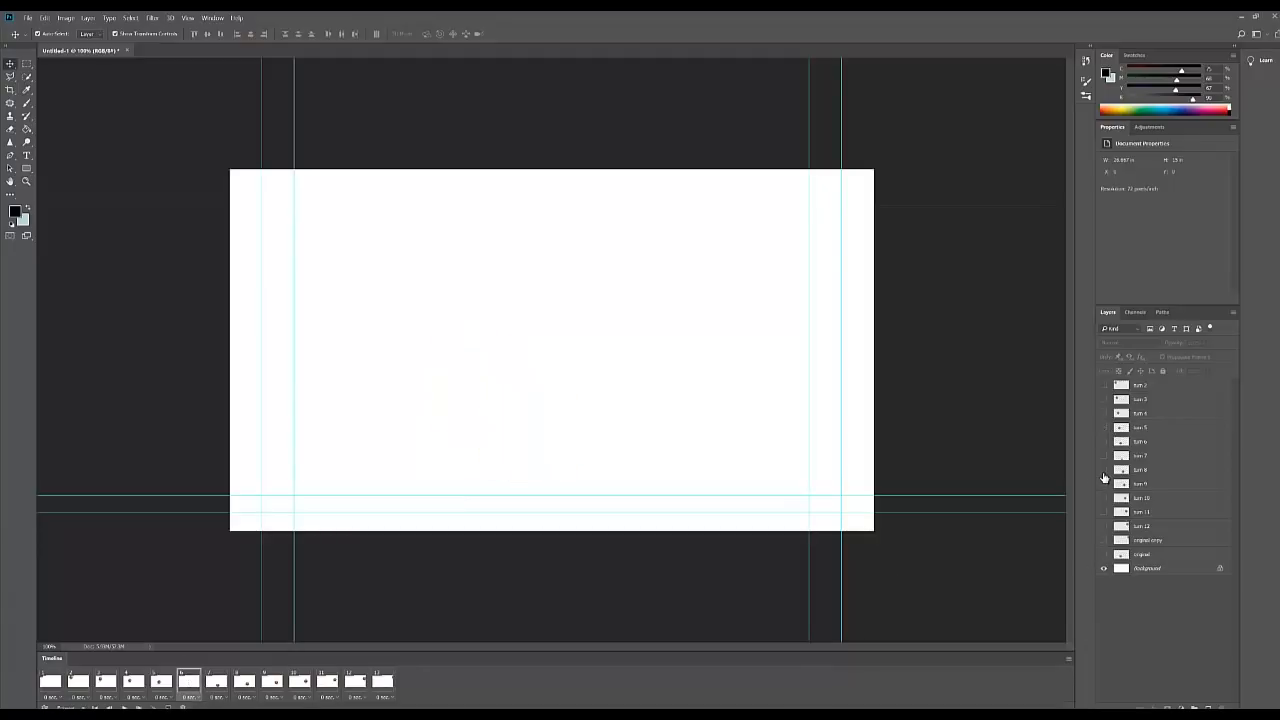
{"action": "left_click", "coordinate": [1104, 442]}
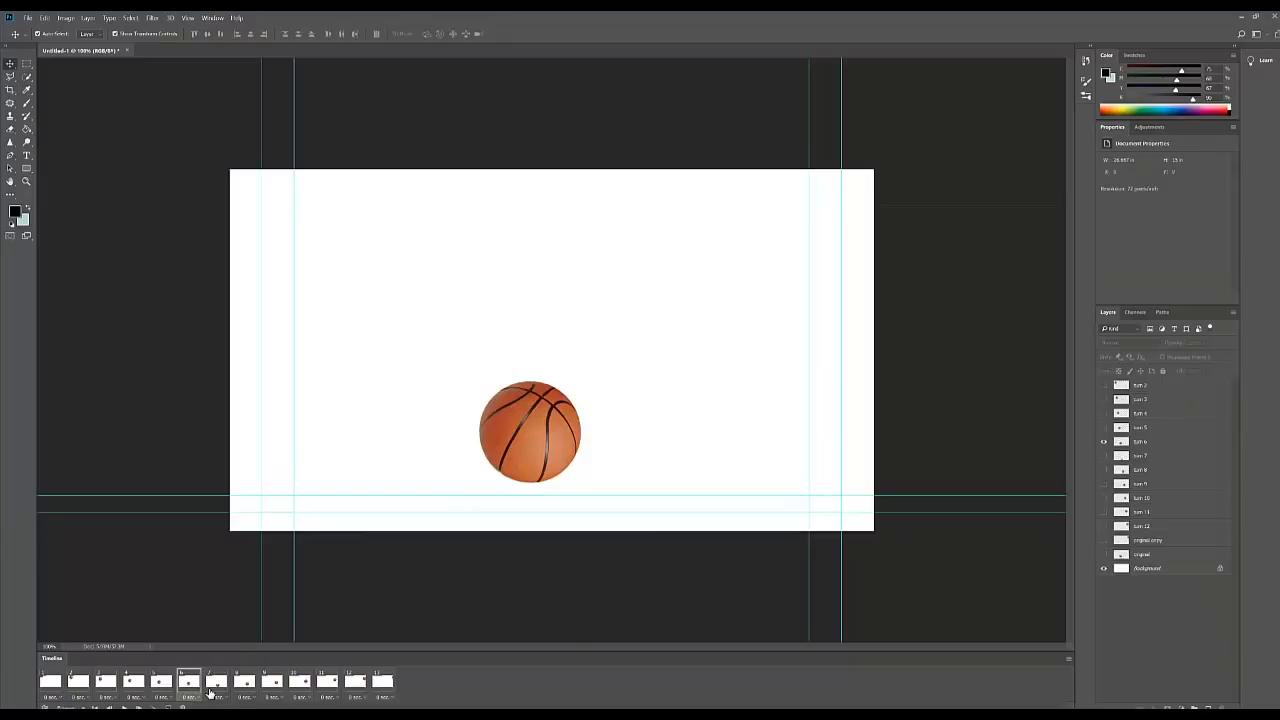
Step: Replace the original basketball with the squashed "turn 7" layer in frame 7 and with "turn 8" in frame 8
{"action": "left_click", "coordinate": [213, 686]}
{"action": "left_click", "coordinate": [1104, 442]}
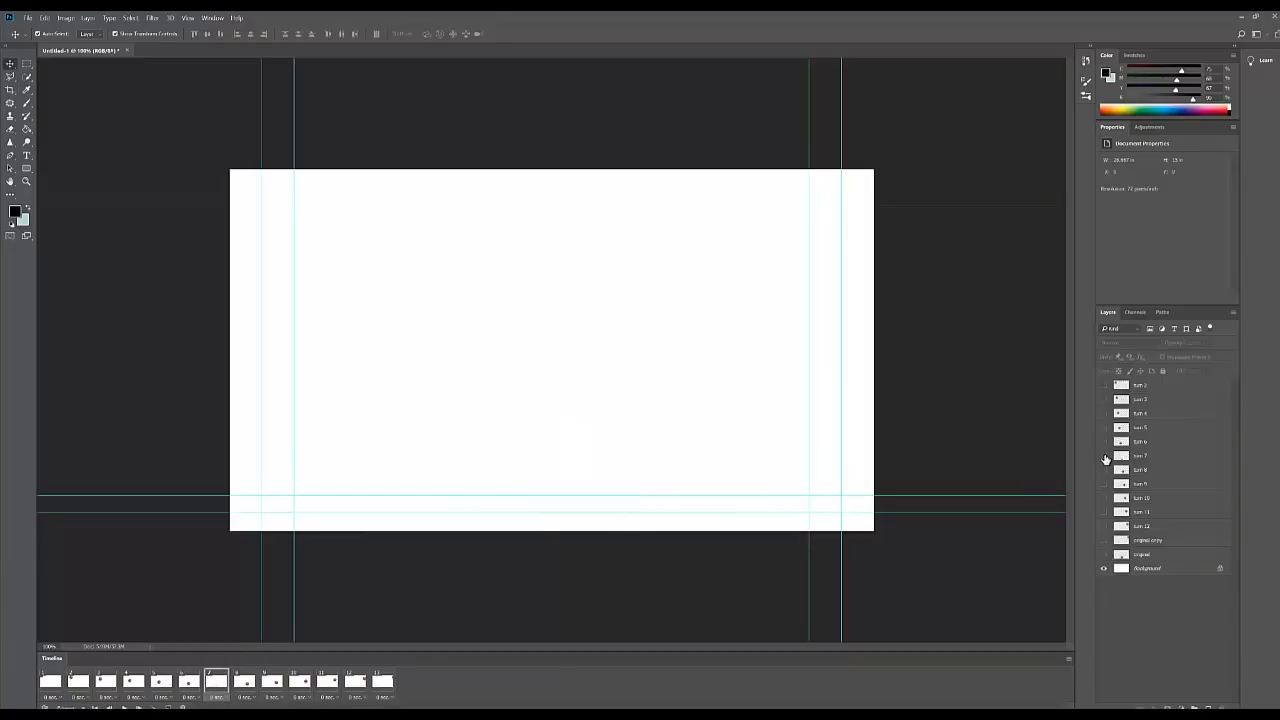
{"action": "left_click", "coordinate": [1105, 456]}
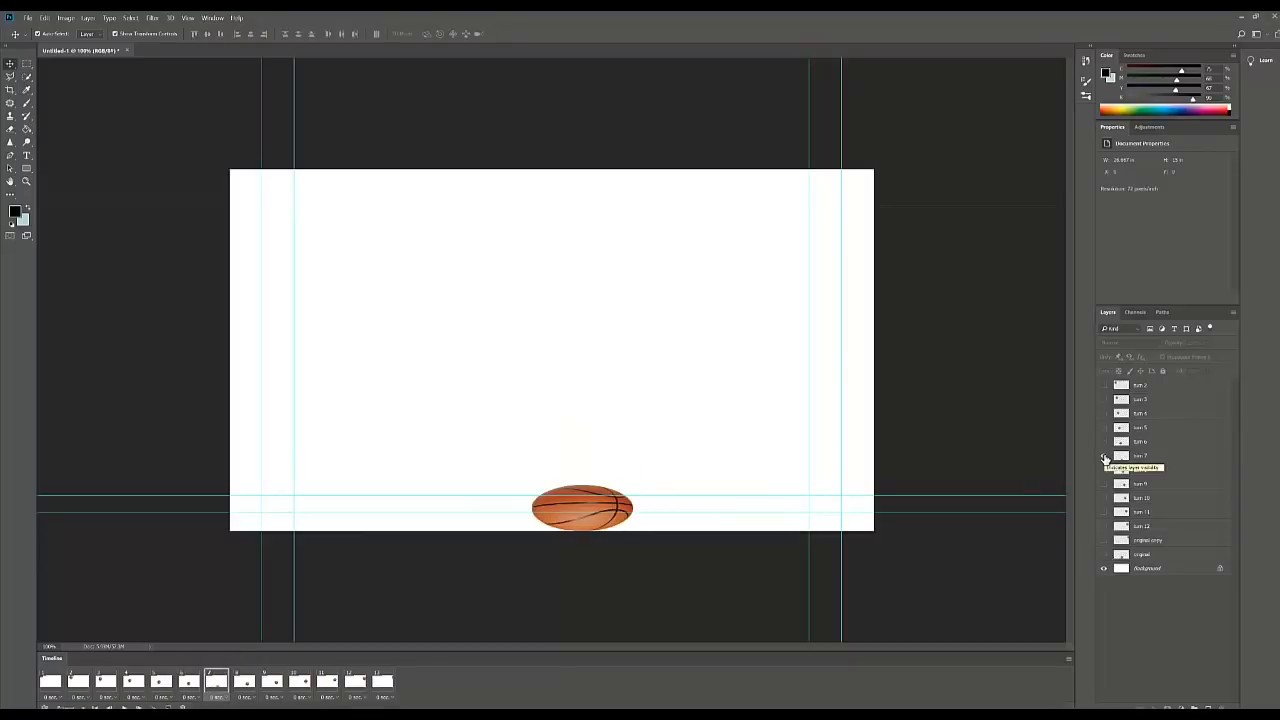
{"action": "left_click", "coordinate": [1104, 554]}
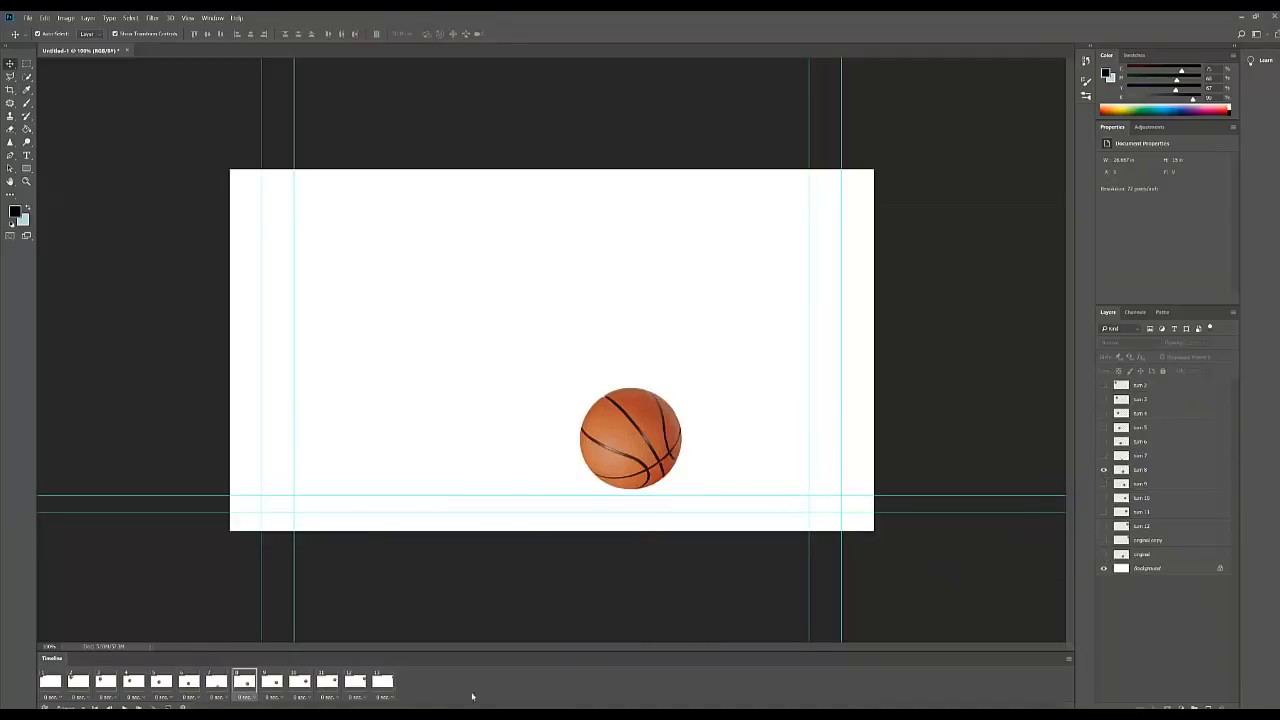
Step: Hide the original basketball in frames 9 and 10, showing "turn 9" in frame 9 and "turn 10" in frame 10
{"action": "left_click", "coordinate": [278, 683]}
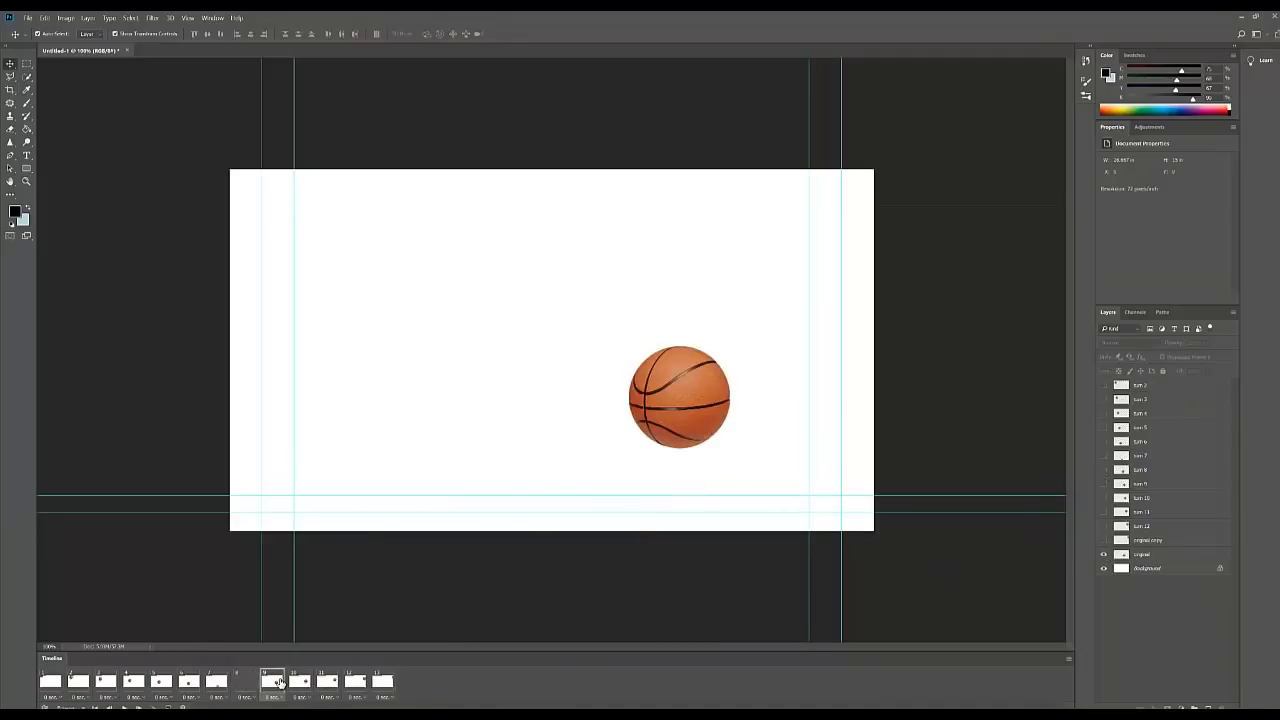
{"action": "left_click", "coordinate": [1104, 554]}
{"action": "left_click", "coordinate": [1104, 484]}
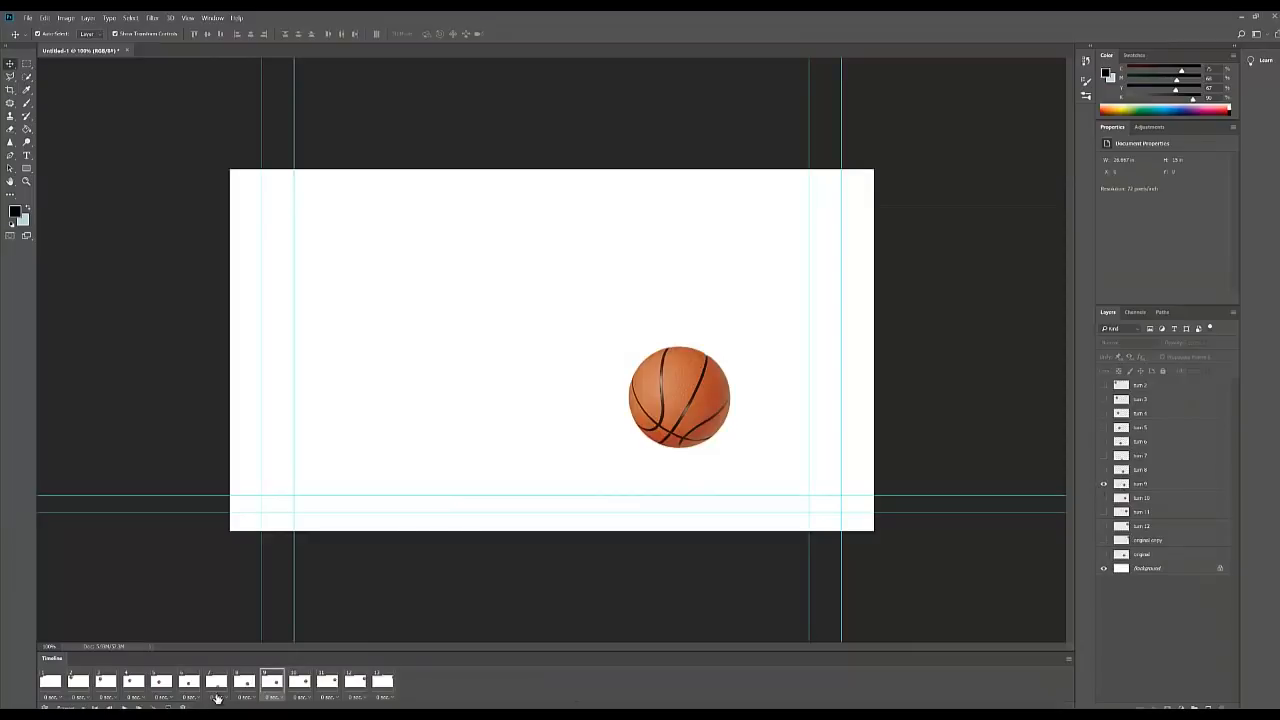
{"action": "left_click", "coordinate": [299, 683]}
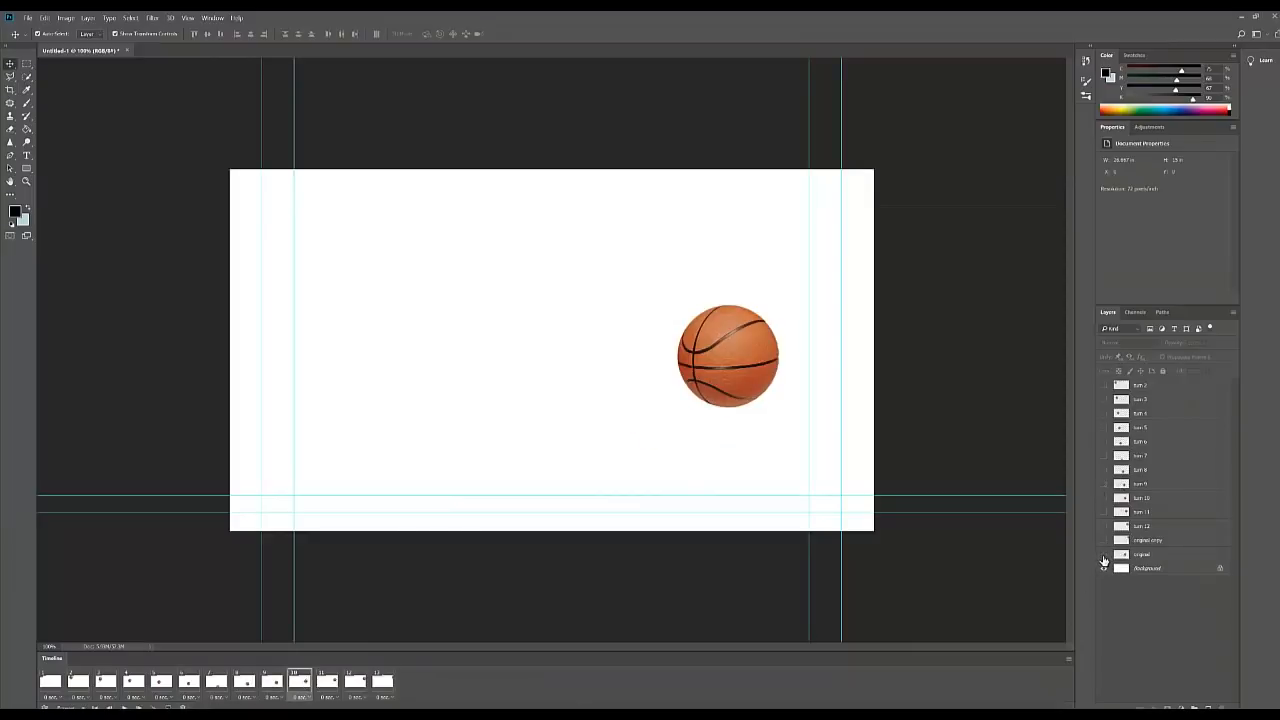
{"action": "left_click", "coordinate": [1104, 556]}
Step: Hide the original basketball in frames 11 and 12, showing "turn 11" in frame 11 and "turn 12" in frame 12
{"action": "left_click", "coordinate": [327, 683]}
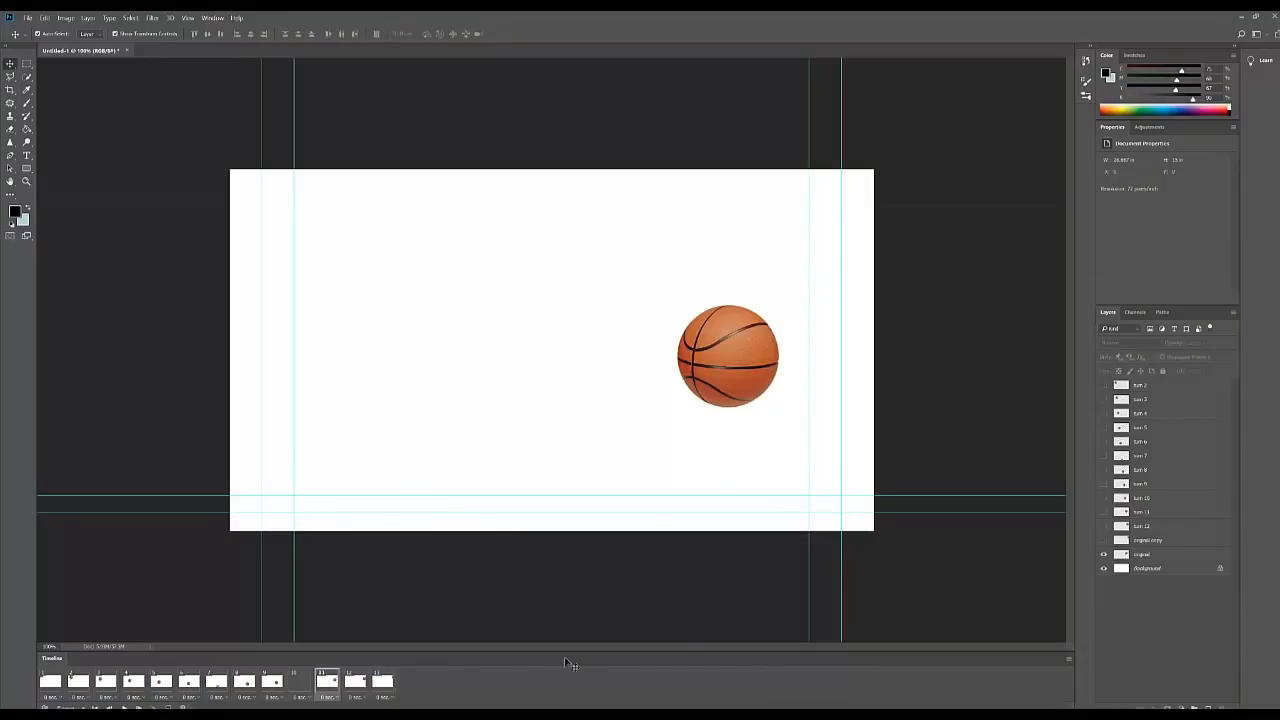
{"action": "left_click", "coordinate": [1103, 555]}
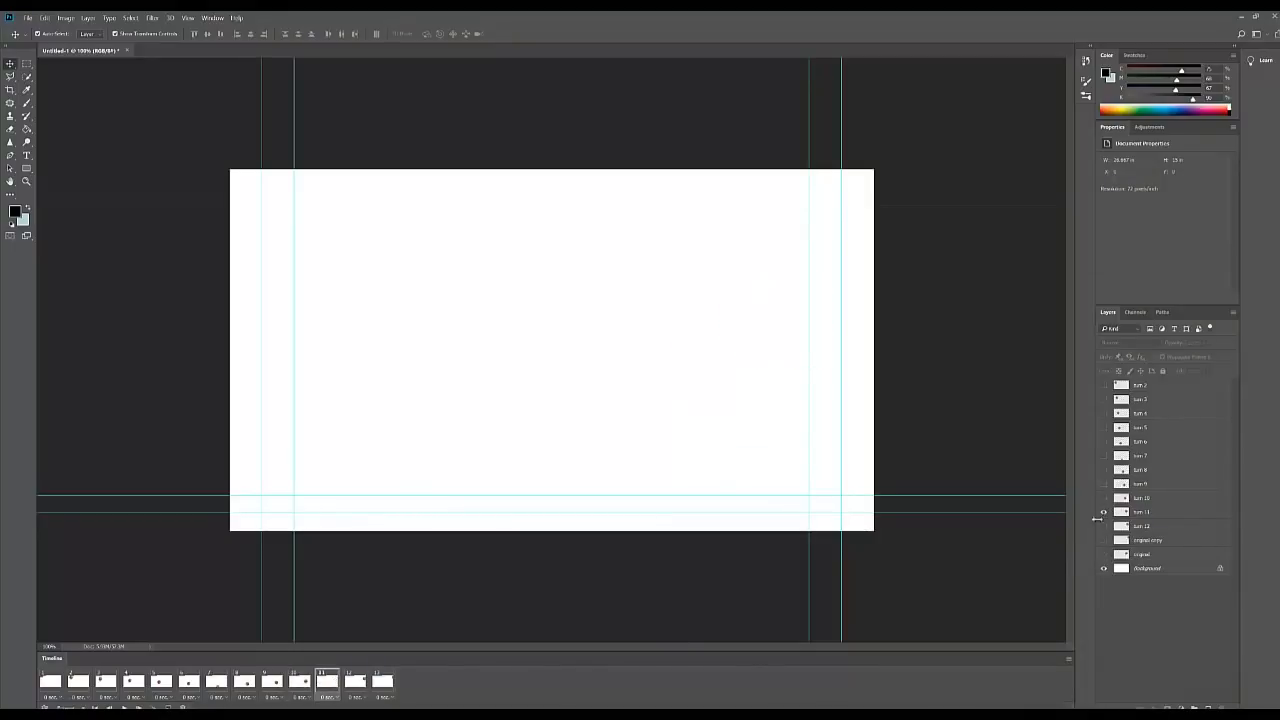
{"action": "left_click", "coordinate": [355, 684]}
{"action": "left_click", "coordinate": [1105, 527]}
{"action": "left_click", "coordinate": [1105, 527]}
Step: In frame 13, hide the original basketball, show the layer "original copy" instead, and rename that copy "turn 13"
{"action": "left_click", "coordinate": [382, 684]}
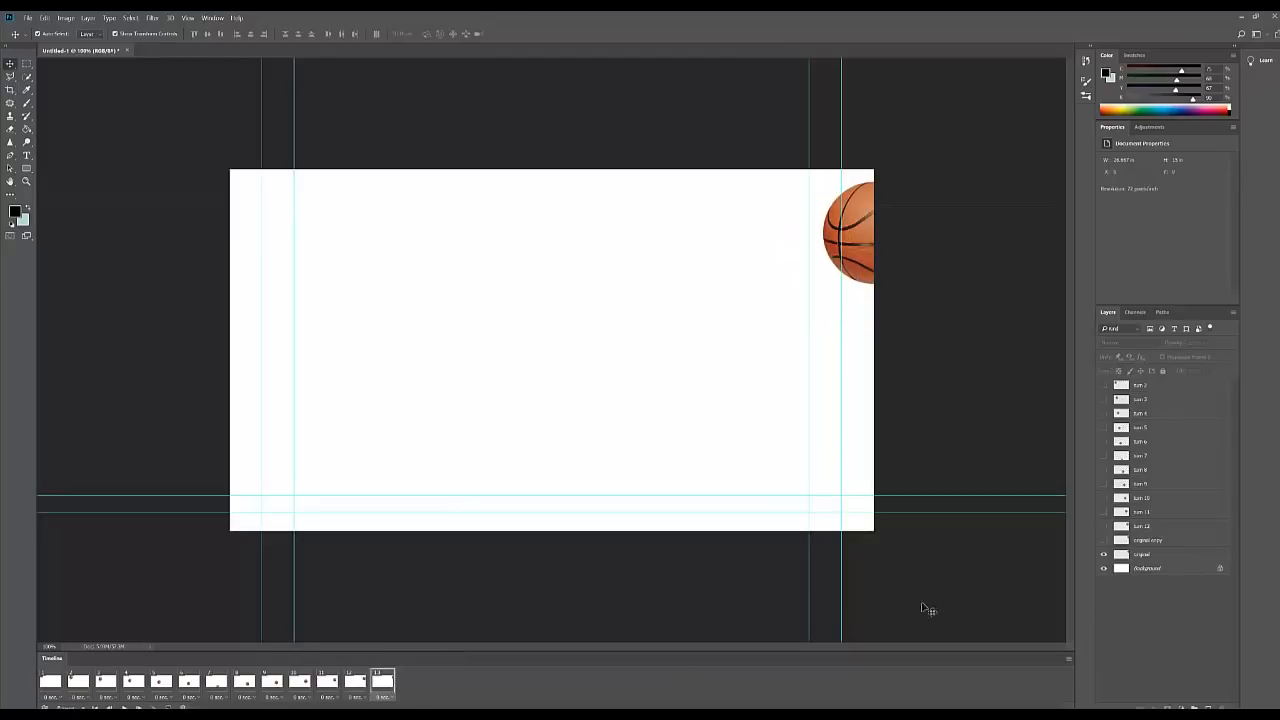
{"action": "left_click", "coordinate": [1104, 556]}
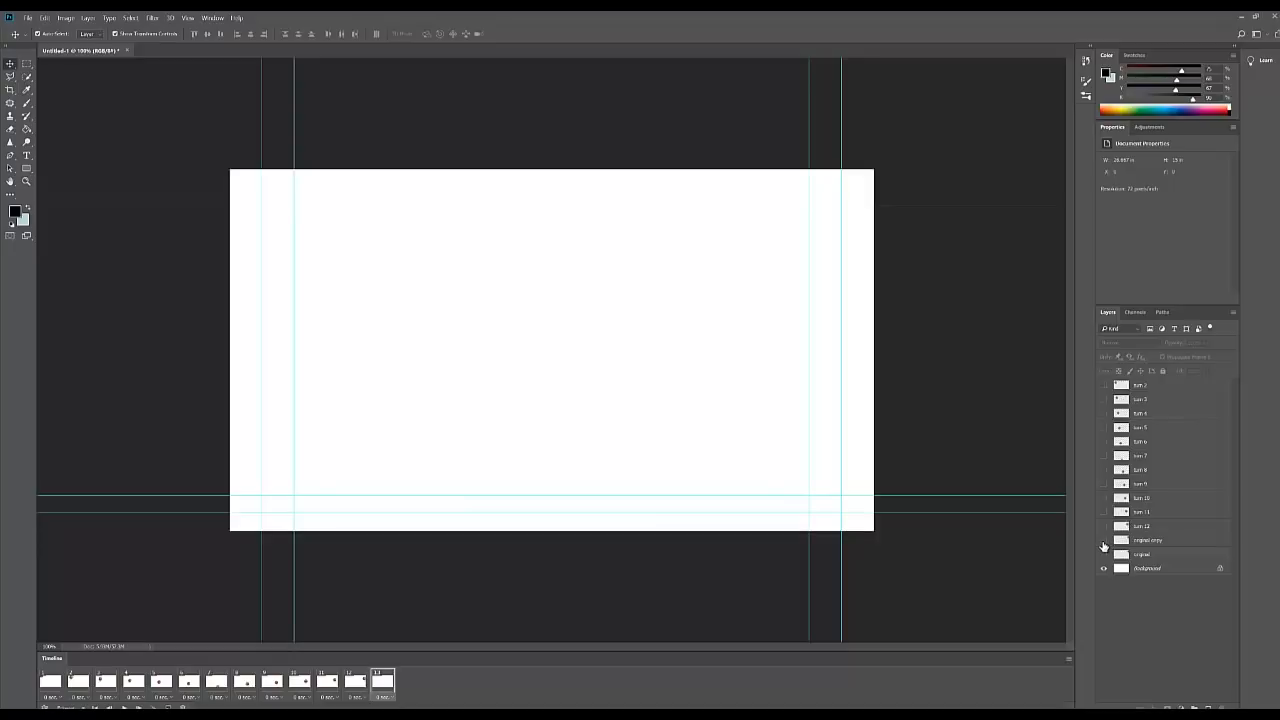
{"action": "left_click", "coordinate": [1104, 540]}
{"action": "left_click", "coordinate": [1150, 541]}
{"action": "double_click", "coordinate": [1142, 541]}
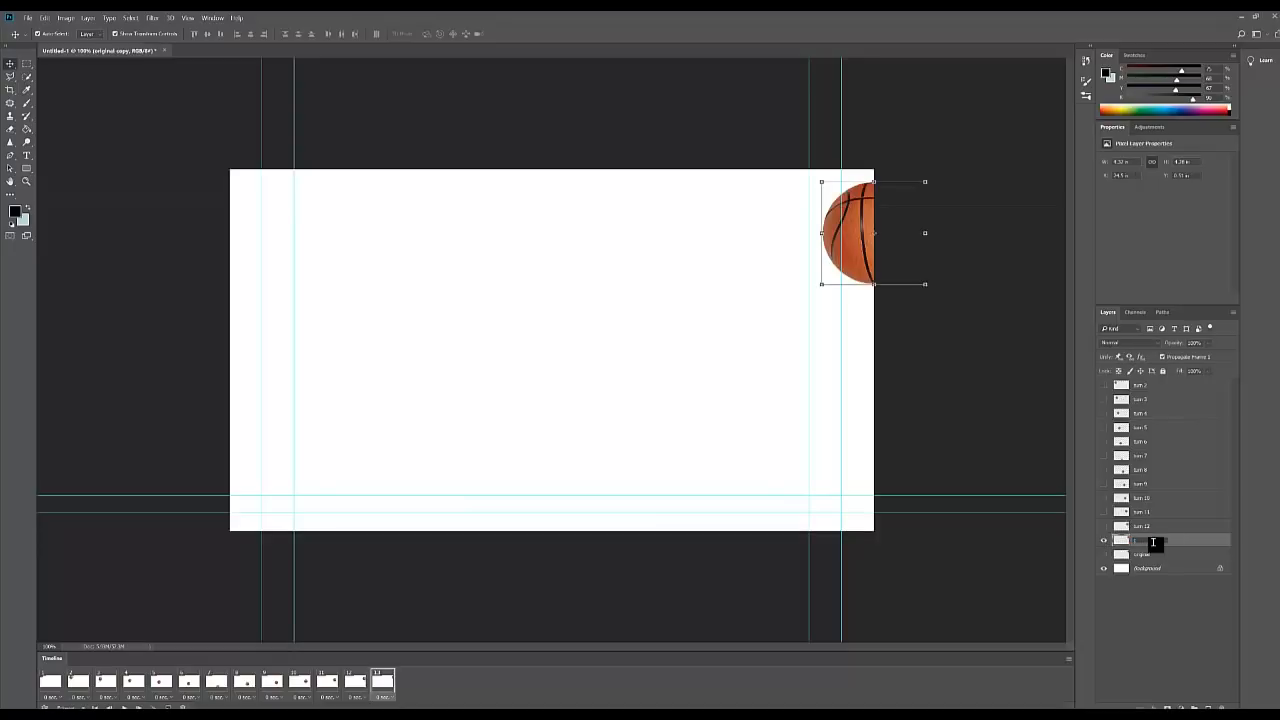
{"action": "type", "text": "turn 13"}
{"action": "left_click", "coordinate": [1110, 605]}
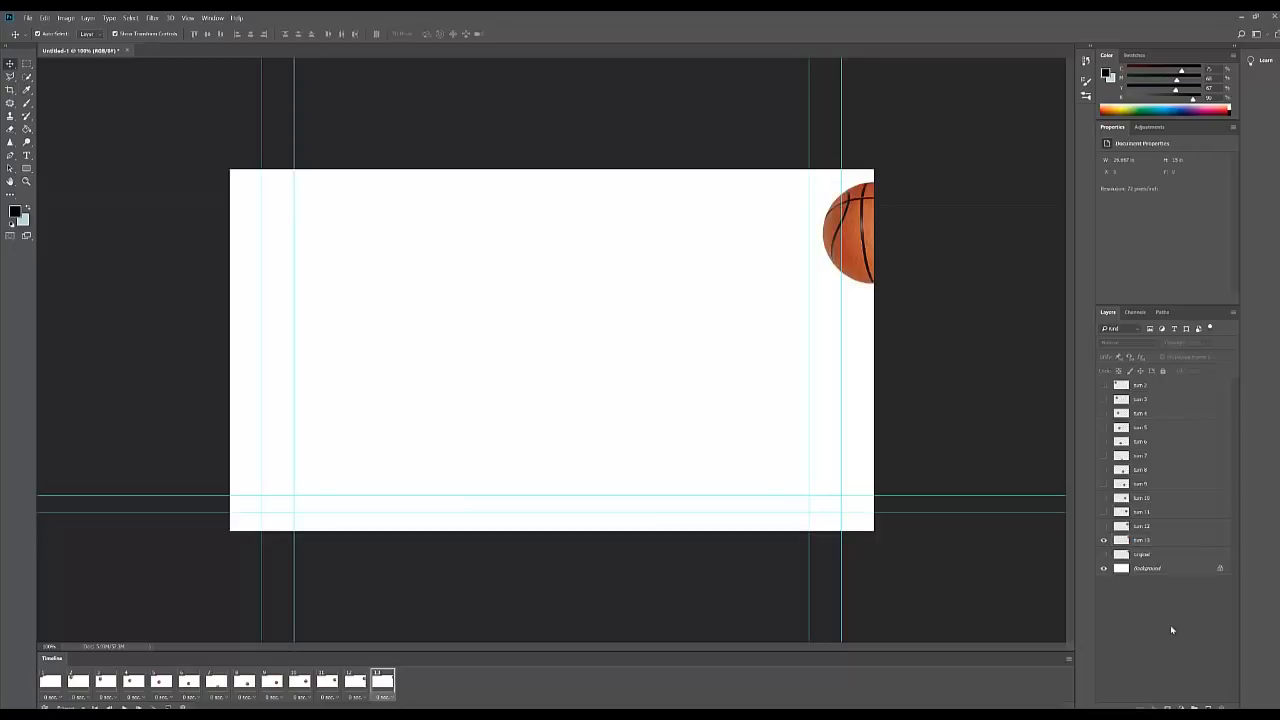
Step: Play the bounce animation from frame 1 to check the ball's rotation, and stop the playback
{"action": "left_click", "coordinate": [52, 686]}
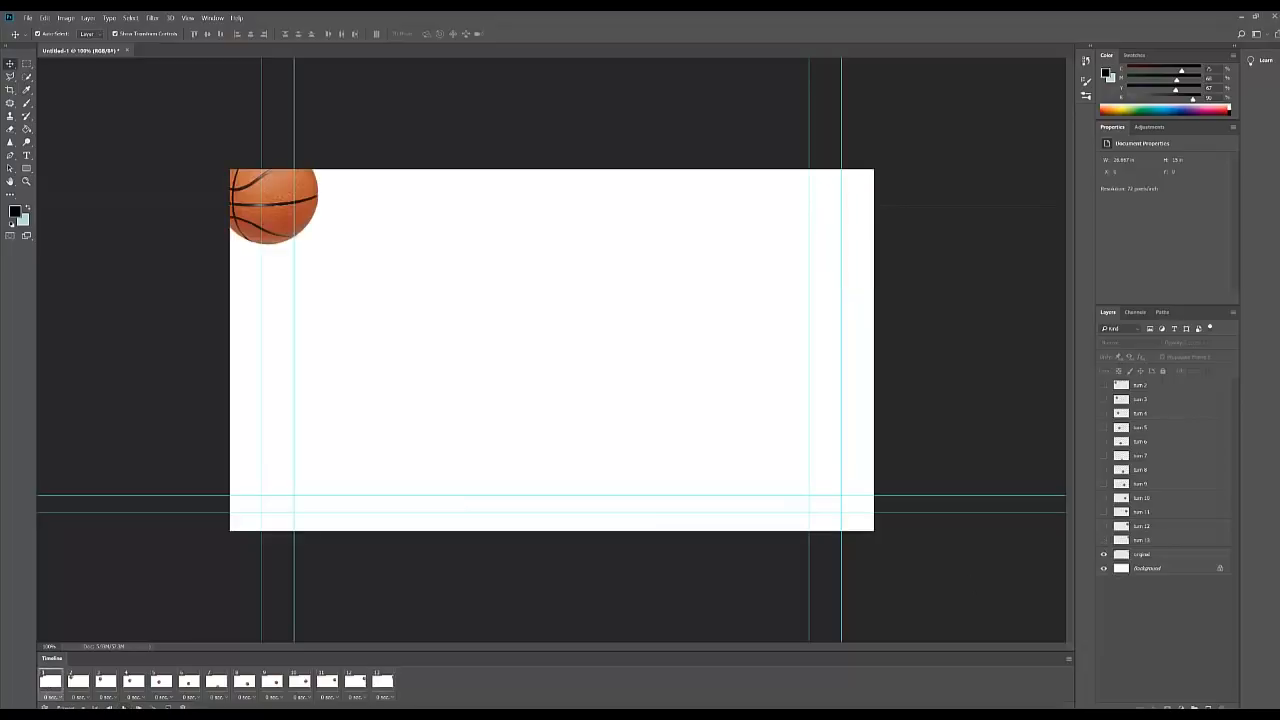
{"action": "left_click", "coordinate": [124, 706]}
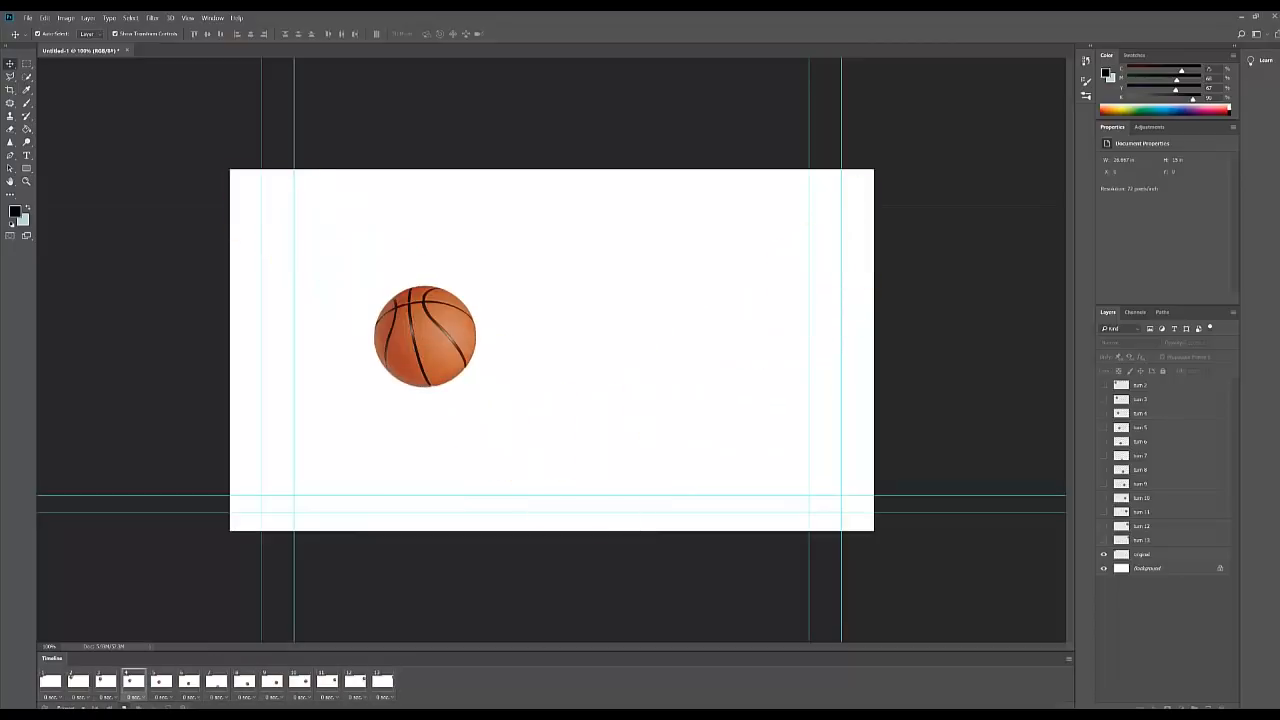
{"action": "left_click", "coordinate": [124, 706]}
Step: Try a 0.1-second delay on all 13 frames and play the animation
{"action": "left_click", "coordinate": [52, 684]}
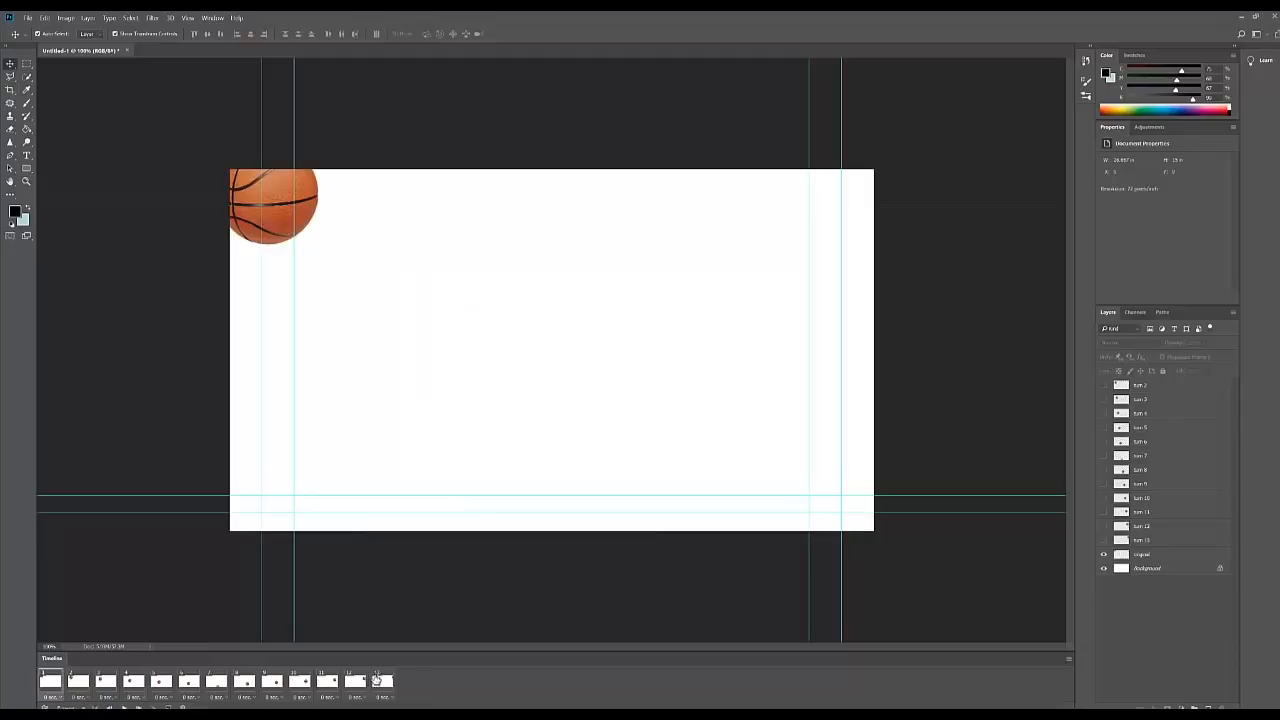
{"action": "left_click", "coordinate": [376, 681], "text": "shift"}
{"action": "left_click", "coordinate": [386, 700]}
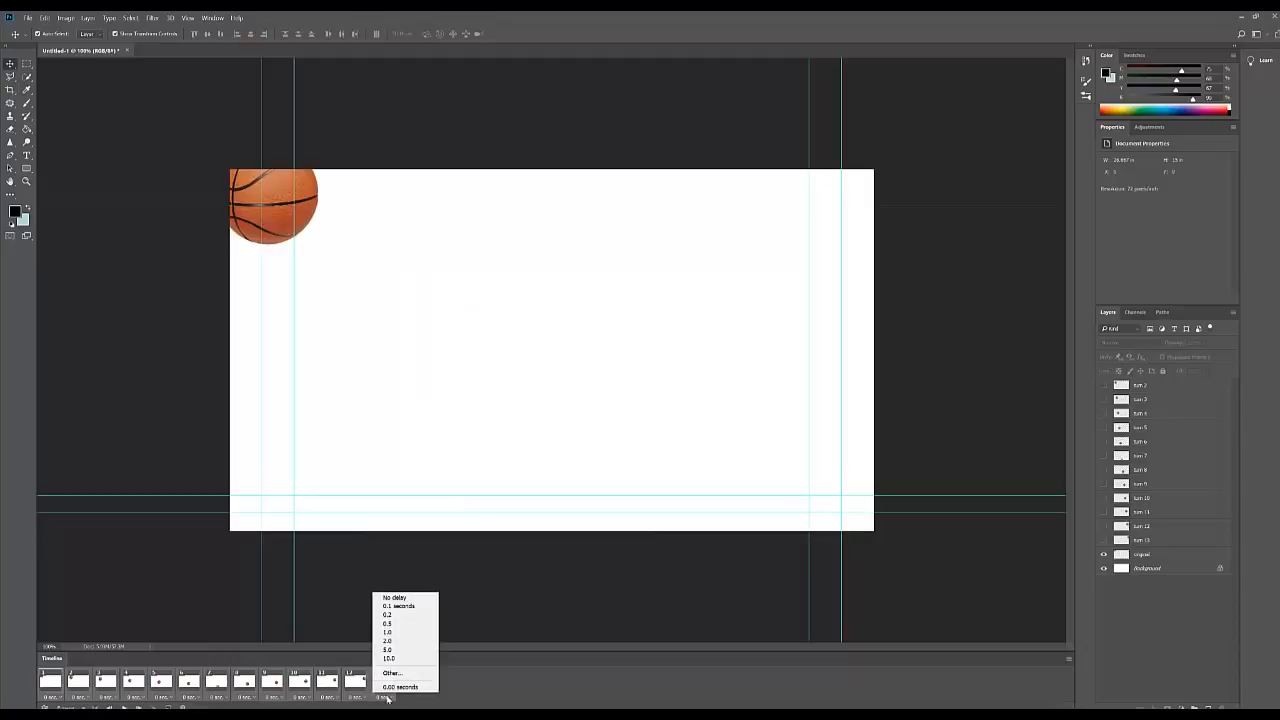
{"action": "left_click", "coordinate": [400, 607]}
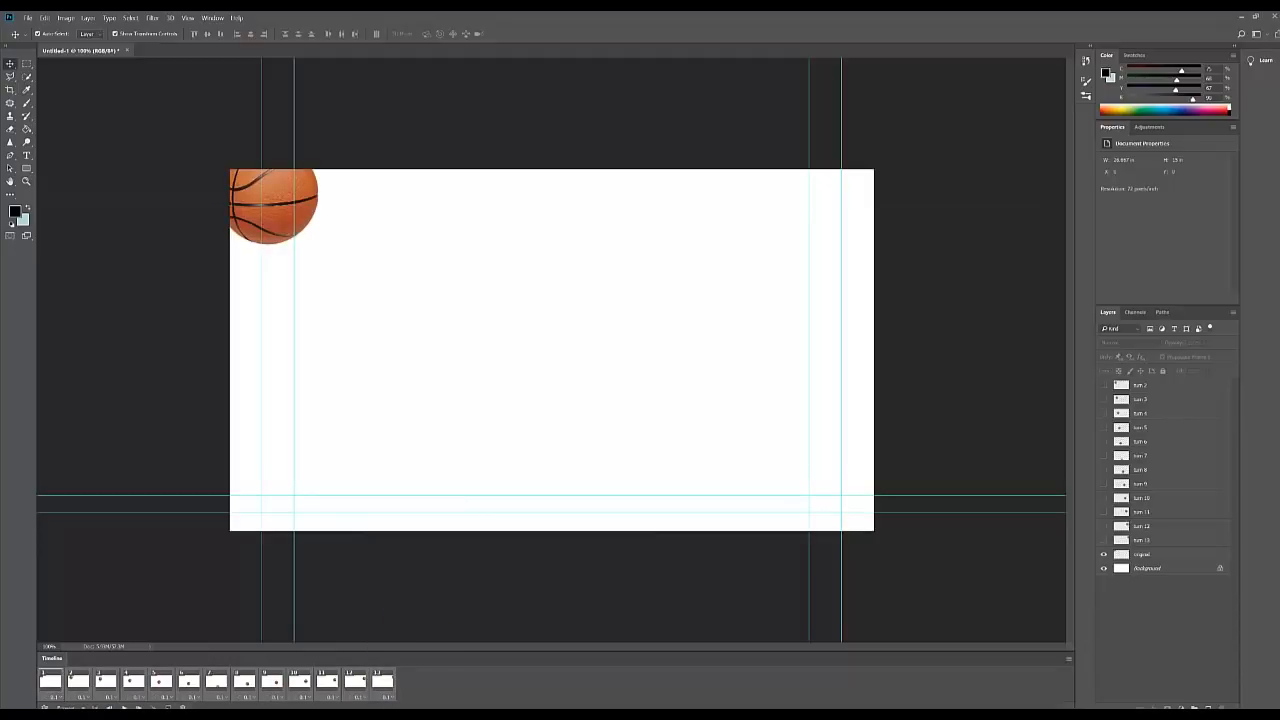
{"action": "left_click", "coordinate": [123, 707]}
Step: Set all 13 frames to no delay, play the animation to check its speed, and return to frame 1
{"action": "left_click", "coordinate": [165, 699]}
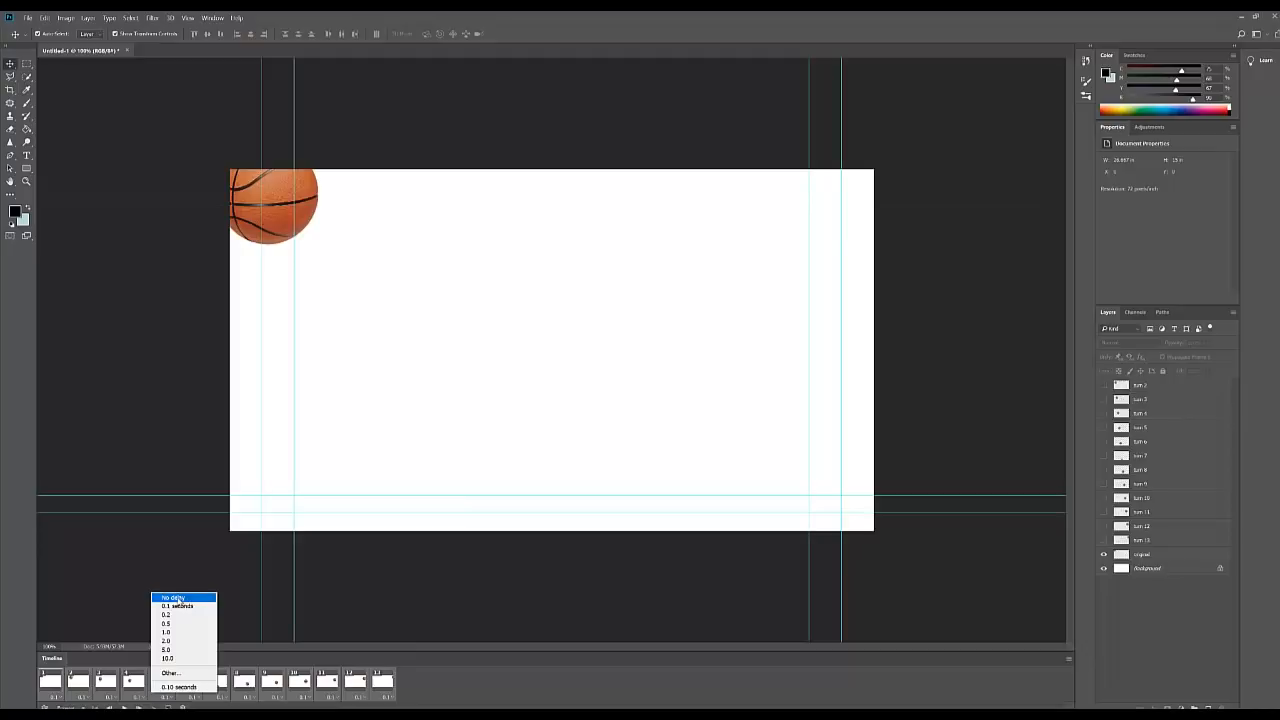
{"action": "left_click", "coordinate": [175, 598]}
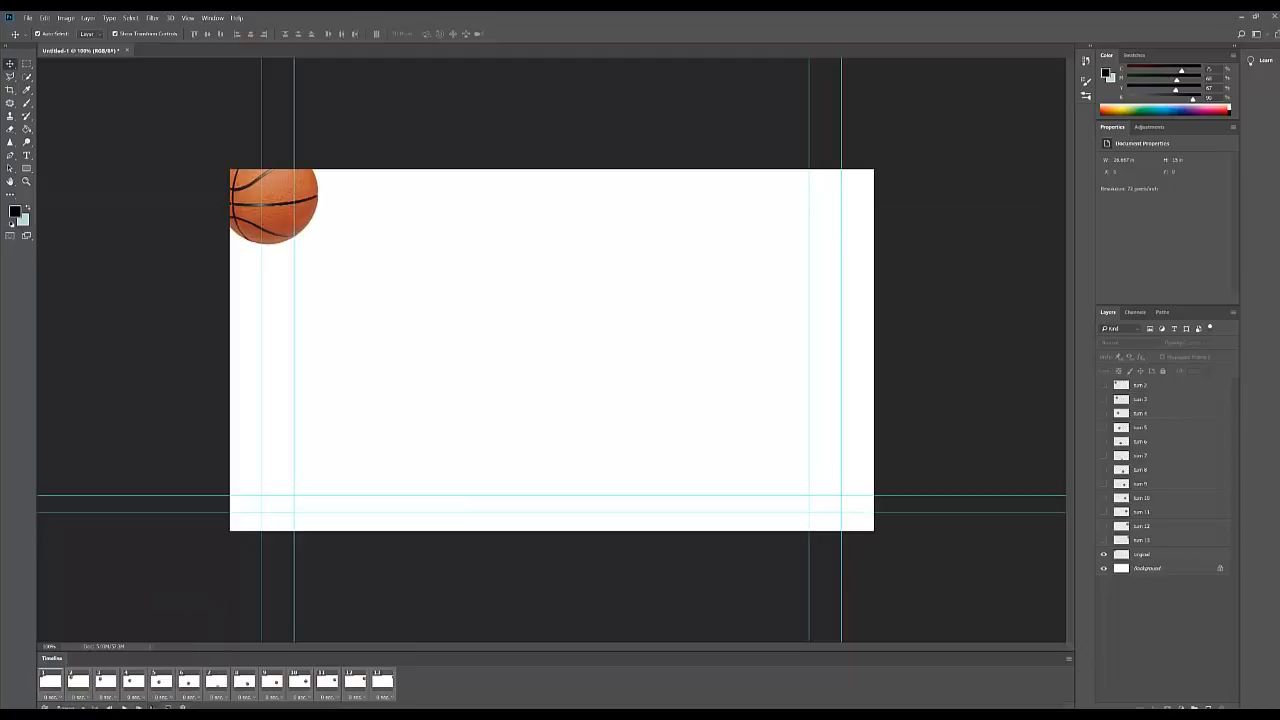
{"action": "left_click", "coordinate": [124, 706]}
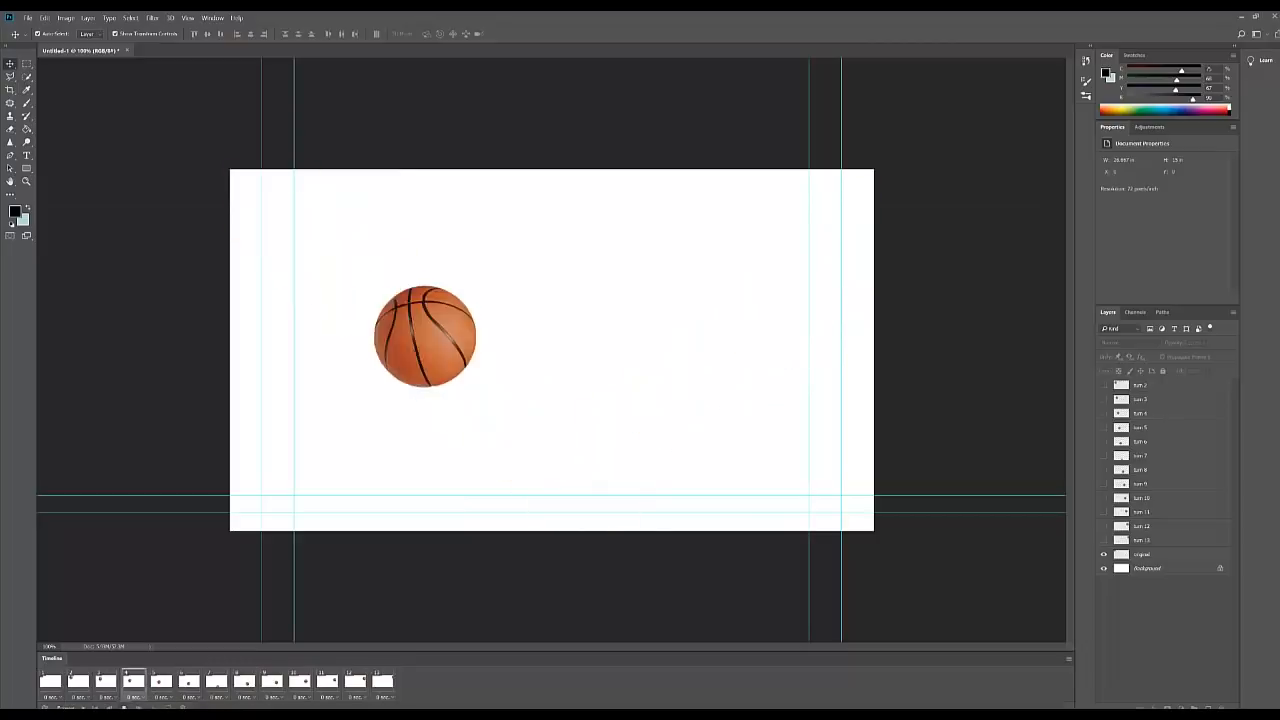
{"action": "left_click", "coordinate": [124, 706]}
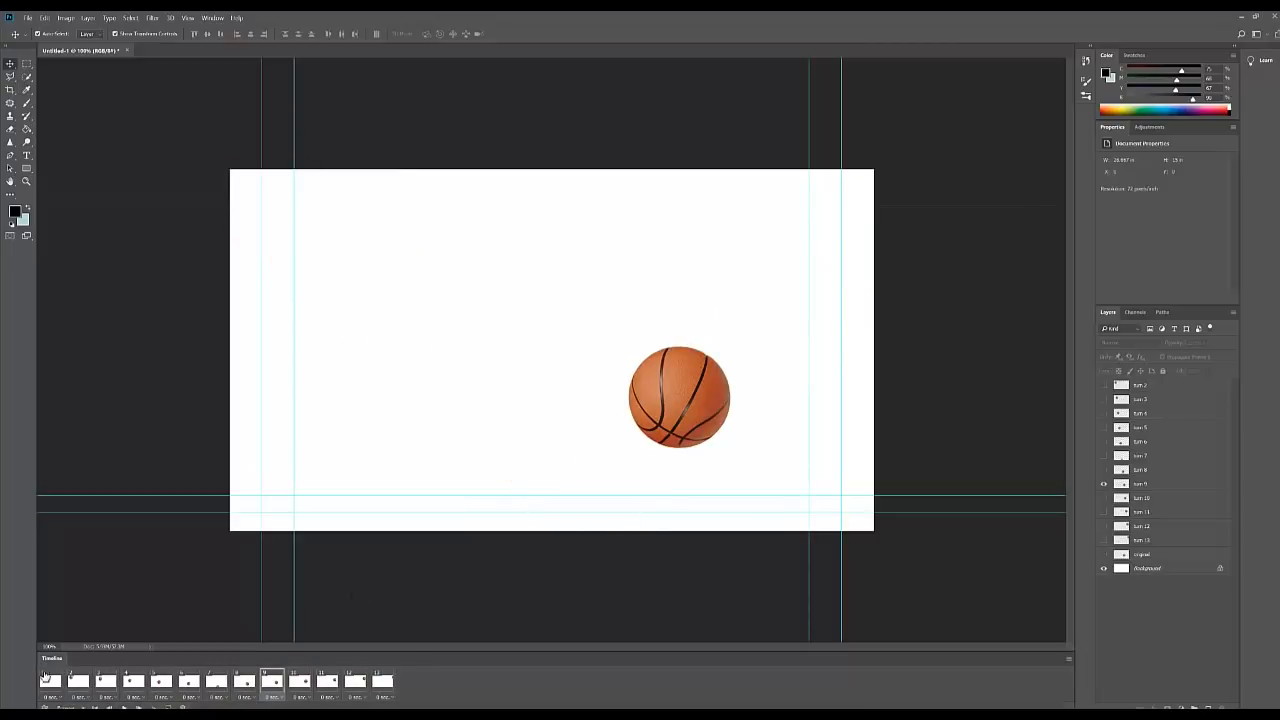
{"action": "left_click", "coordinate": [46, 679]}
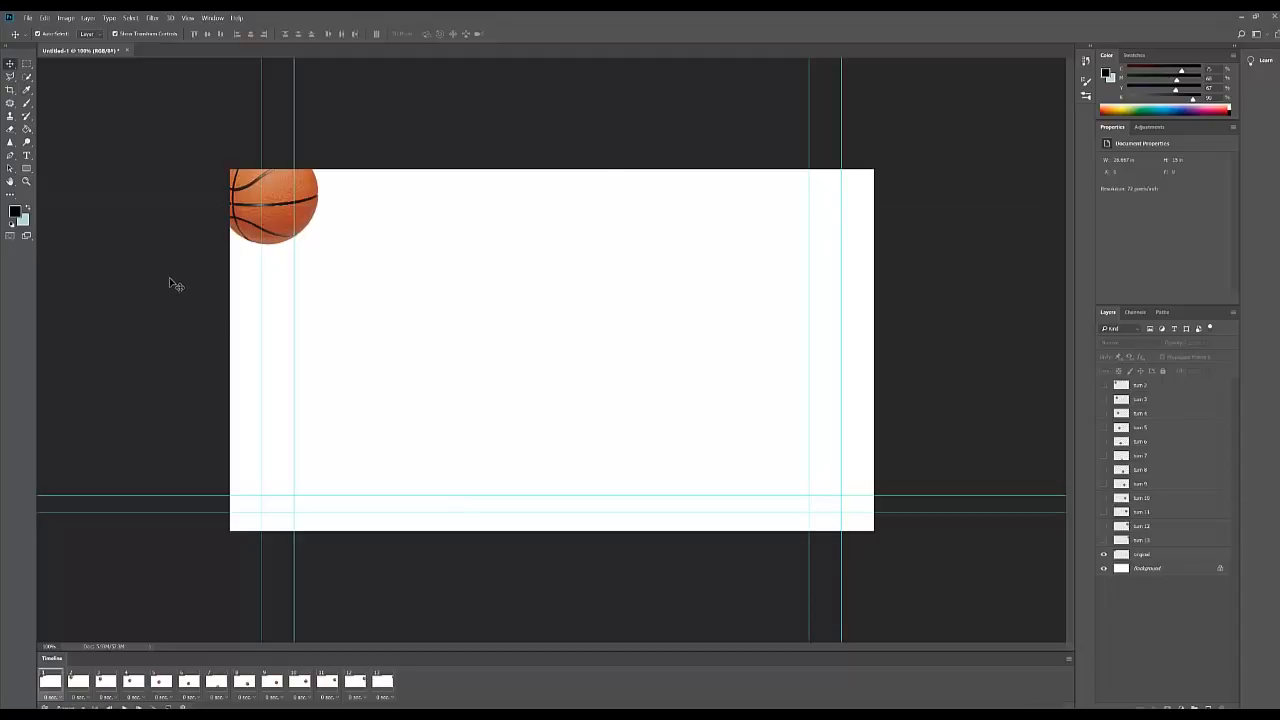
Step: Unlock the Background layer, fill it with blue (#599dcc) using the Paint Bucket, and deselect the layer
{"action": "left_click", "coordinate": [1229, 570]}
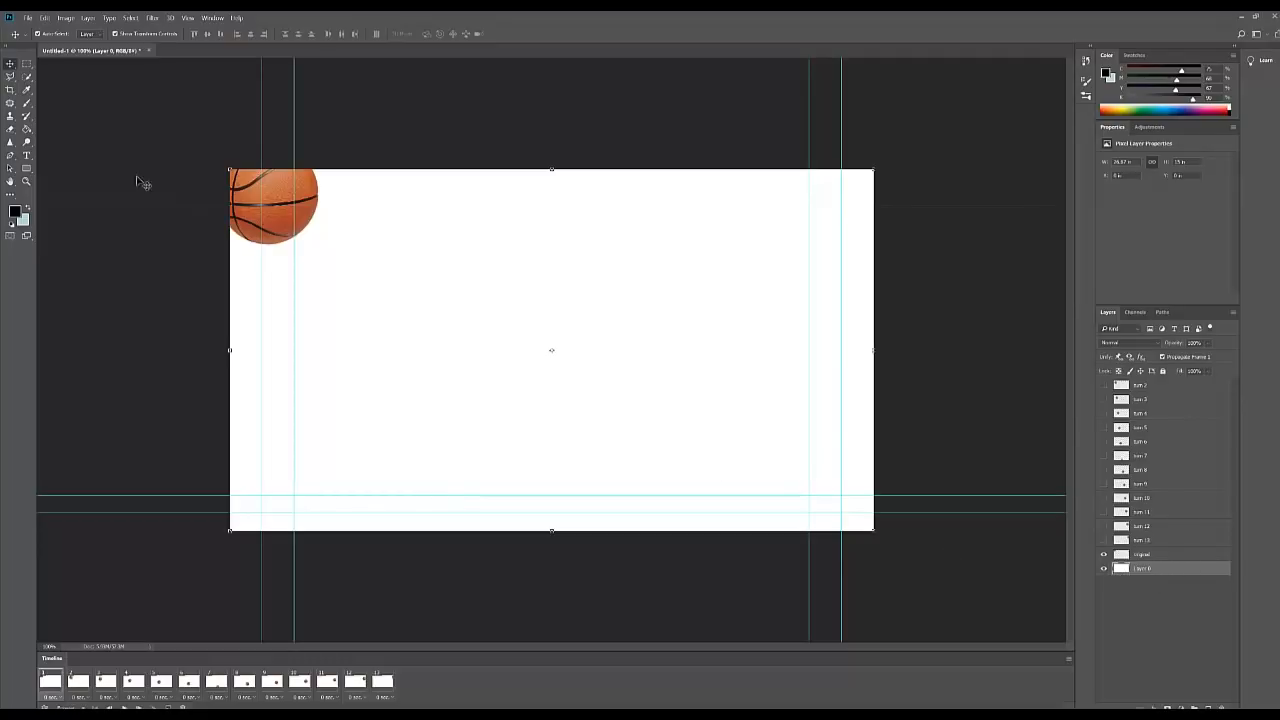
{"action": "left_click", "coordinate": [14, 211]}
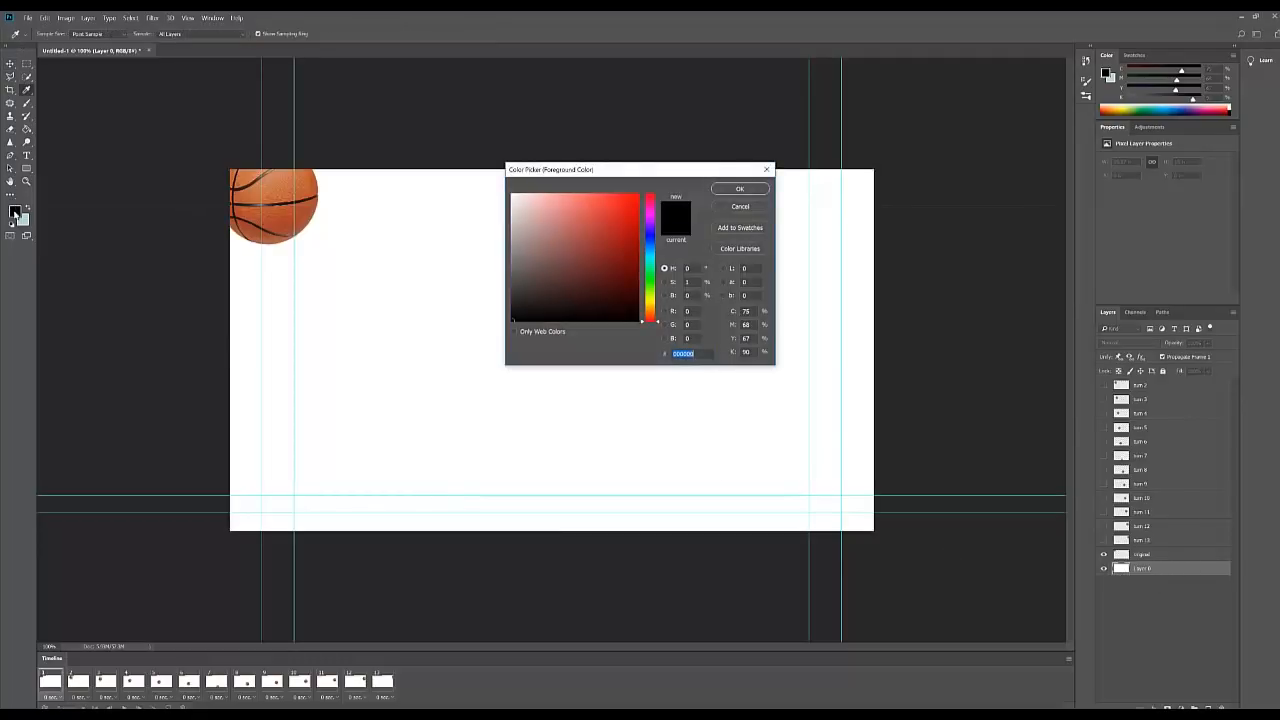
{"action": "left_click", "coordinate": [590, 231]}
{"action": "left_click_drag", "start_coordinate": [653, 241], "coordinate": [650, 266]}
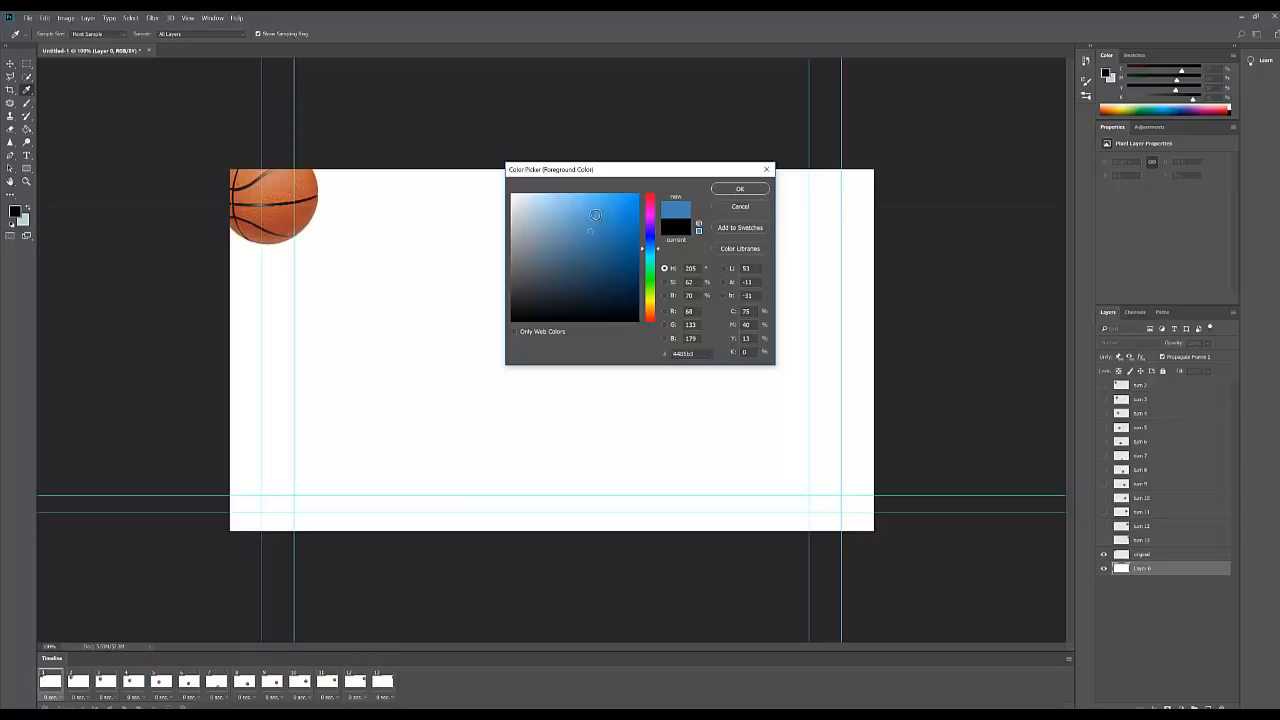
{"action": "left_click_drag", "start_coordinate": [595, 215], "coordinate": [583, 218]}
{"action": "left_click", "coordinate": [743, 188]}
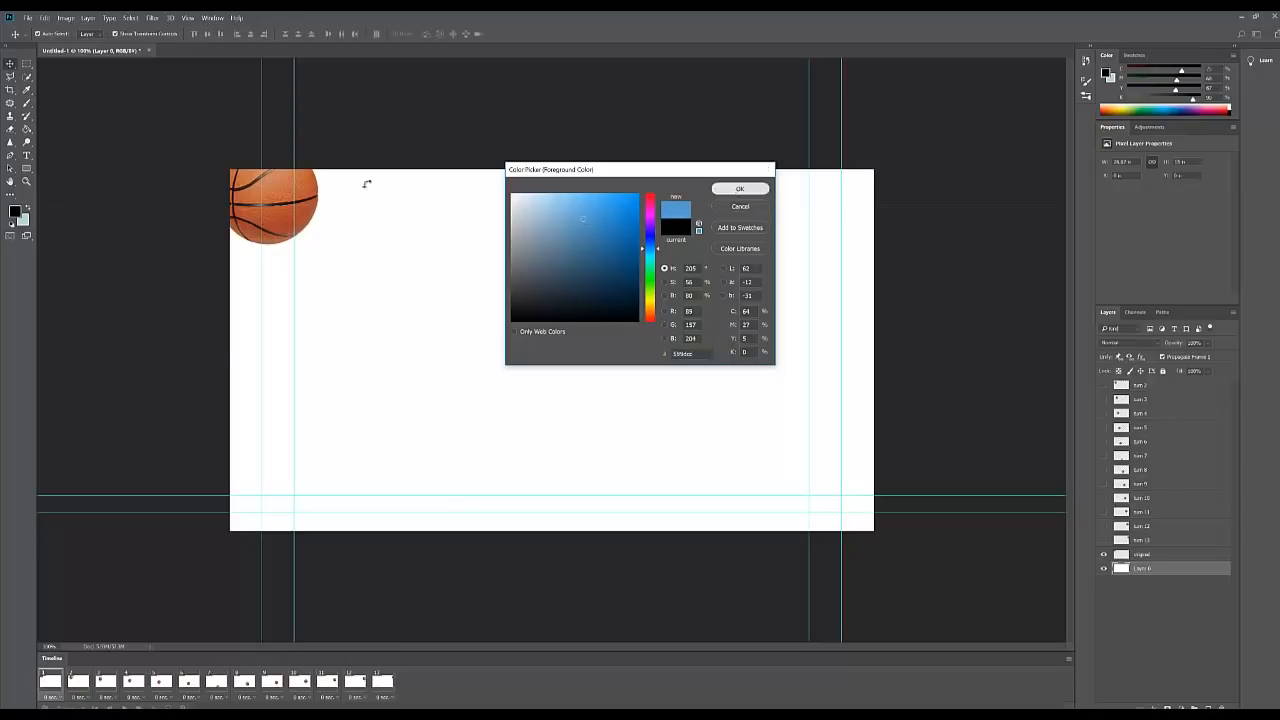
{"action": "left_click", "coordinate": [27, 130]}
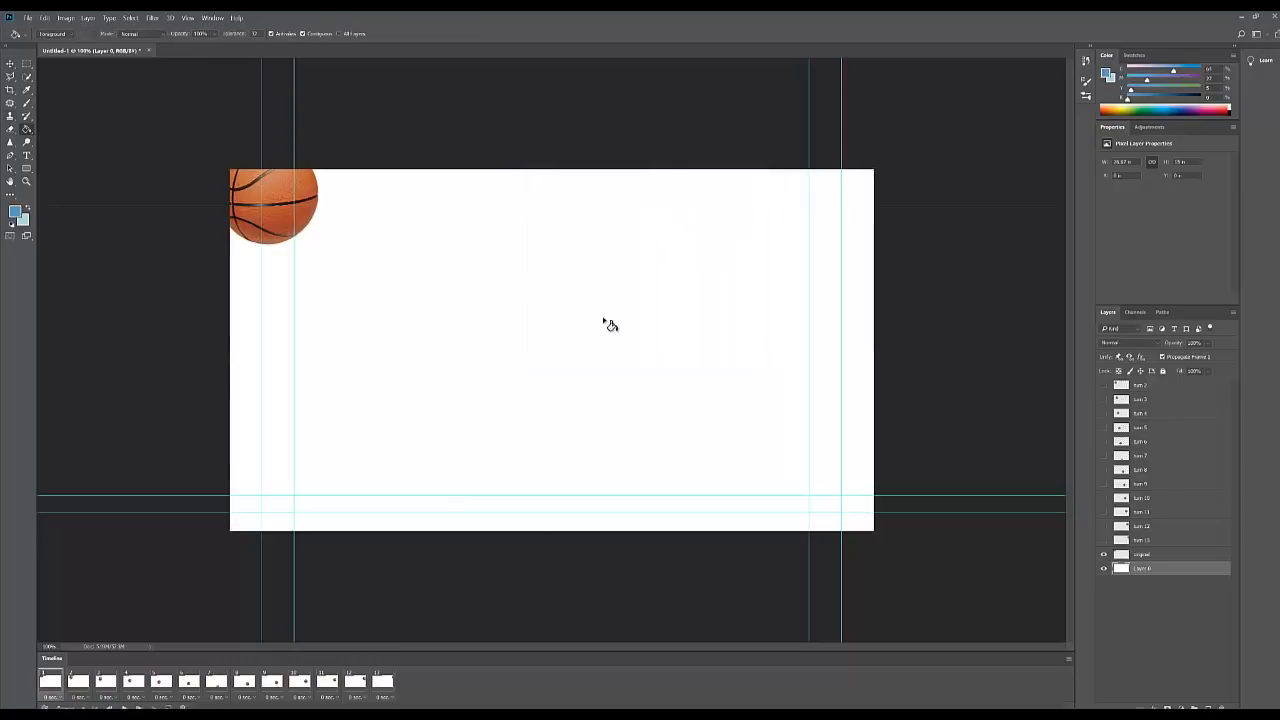
{"action": "left_click", "coordinate": [519, 320]}
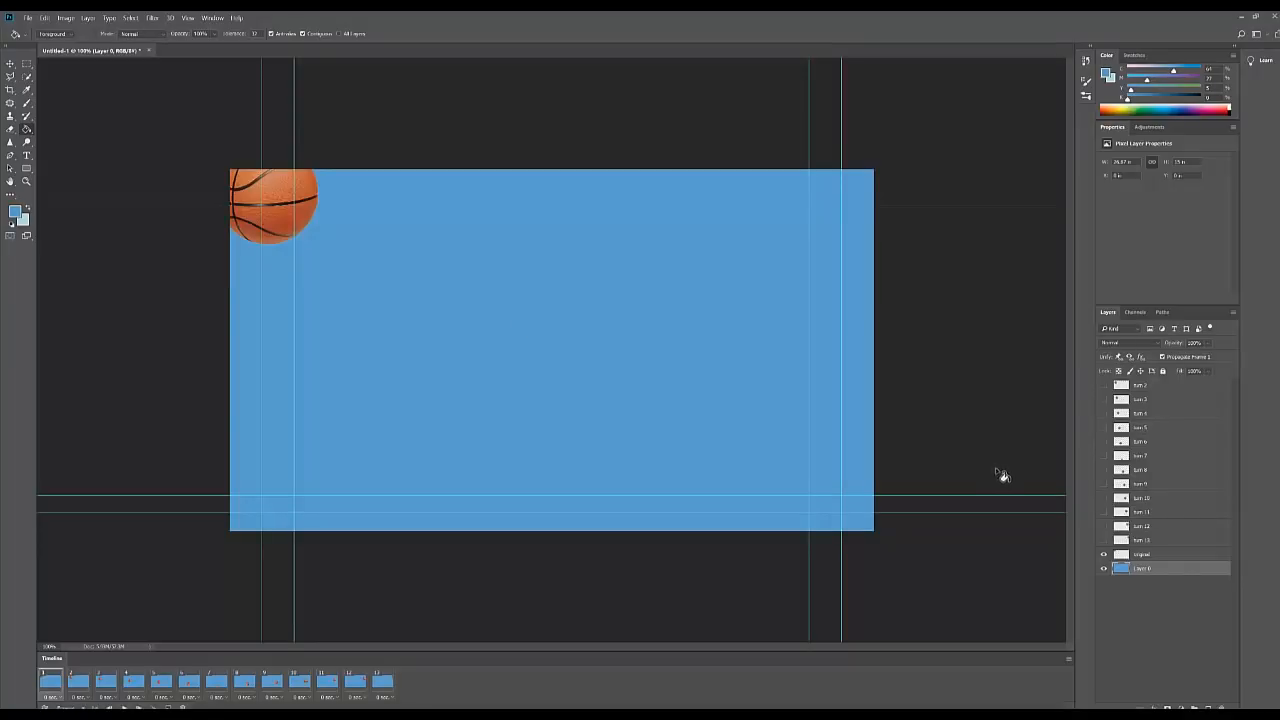
{"action": "key", "text": "v"}
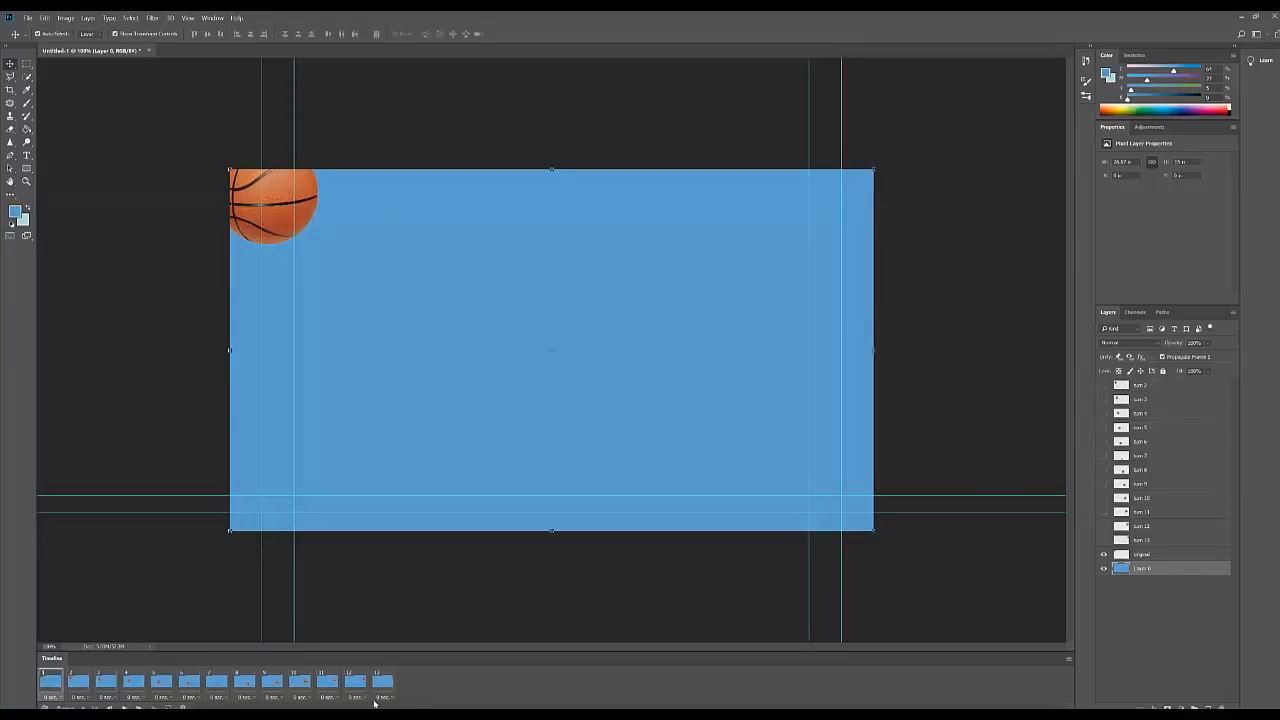
{"action": "left_click", "coordinate": [1148, 595]}
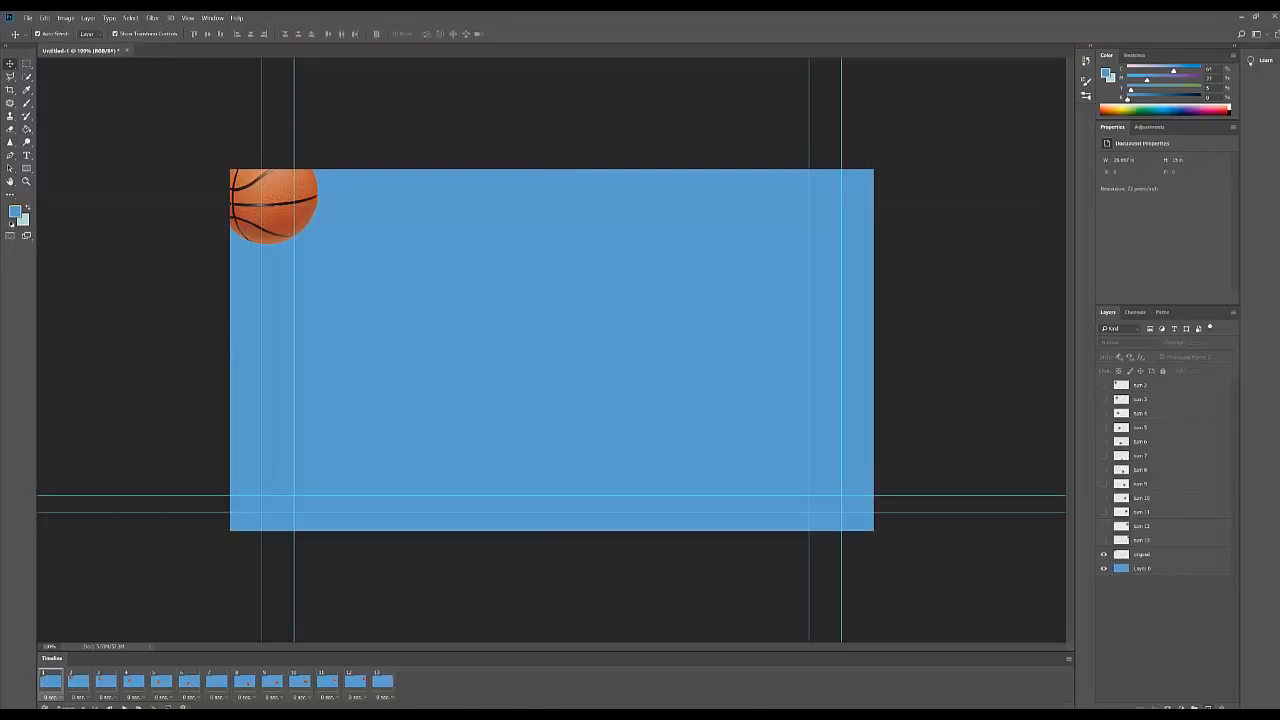
Step: Add a new layer beneath the blue background layer and fill it with purple (#9d6dd8)
{"action": "left_click", "coordinate": [1207, 708]}
{"action": "left_click_drag", "start_coordinate": [1141, 386], "coordinate": [1143, 602]}
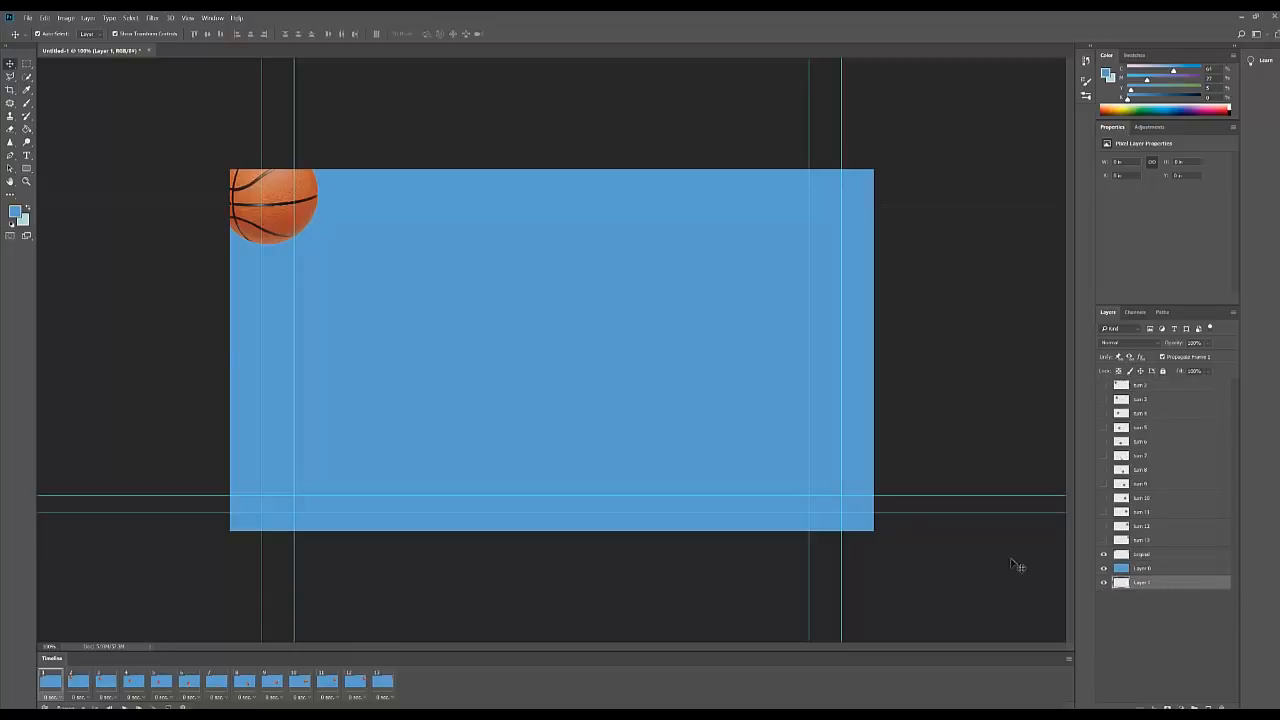
{"action": "left_click", "coordinate": [15, 211]}
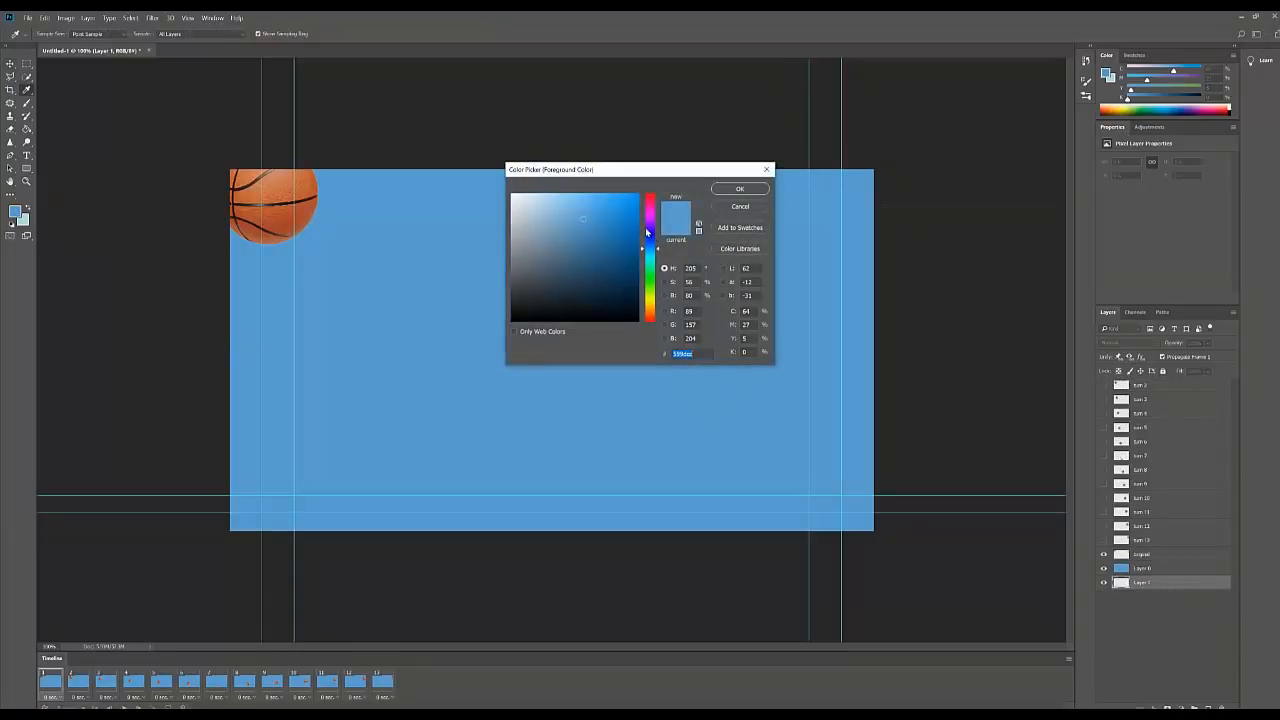
{"action": "left_click", "coordinate": [646, 226]}
{"action": "left_click", "coordinate": [578, 214]}
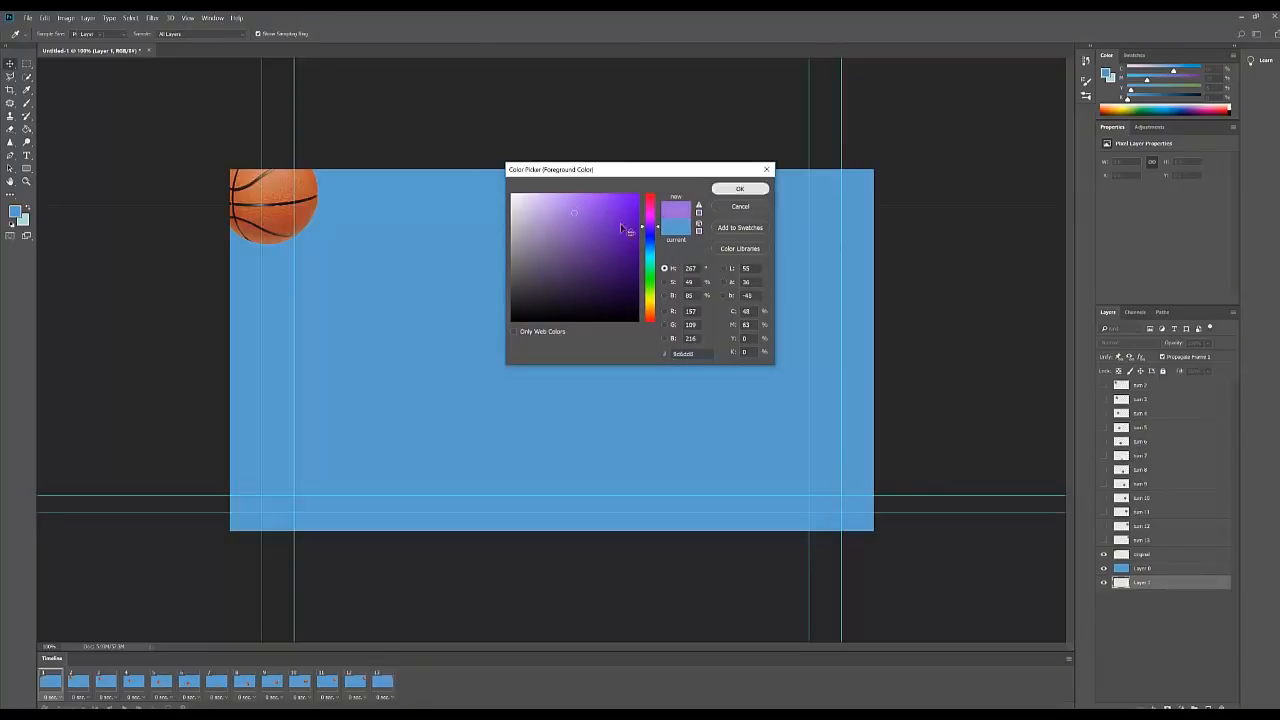
{"action": "left_click", "coordinate": [740, 189]}
{"action": "left_click", "coordinate": [26, 130]}
{"action": "left_click", "coordinate": [533, 530]}
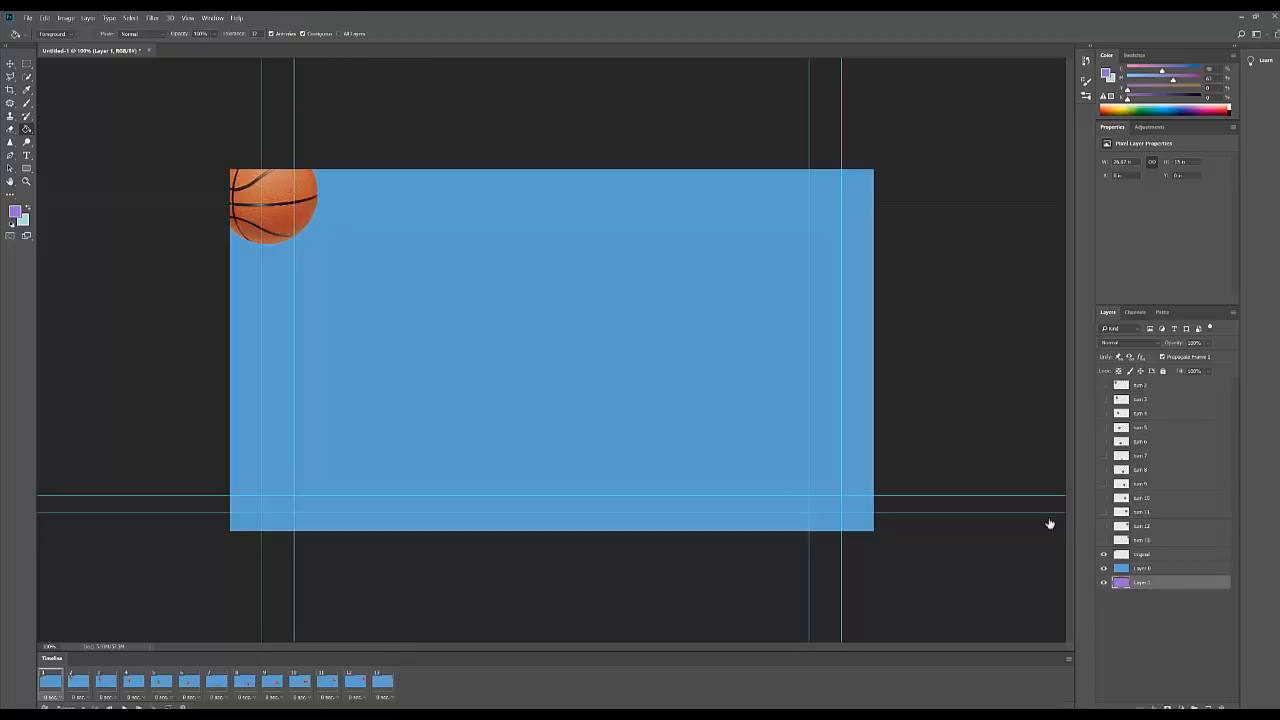
Step: Hide and show the blue layer again to check the purple fill beneath it, and deselect the layers
{"action": "left_click", "coordinate": [1104, 569]}
{"action": "left_click", "coordinate": [1104, 569]}
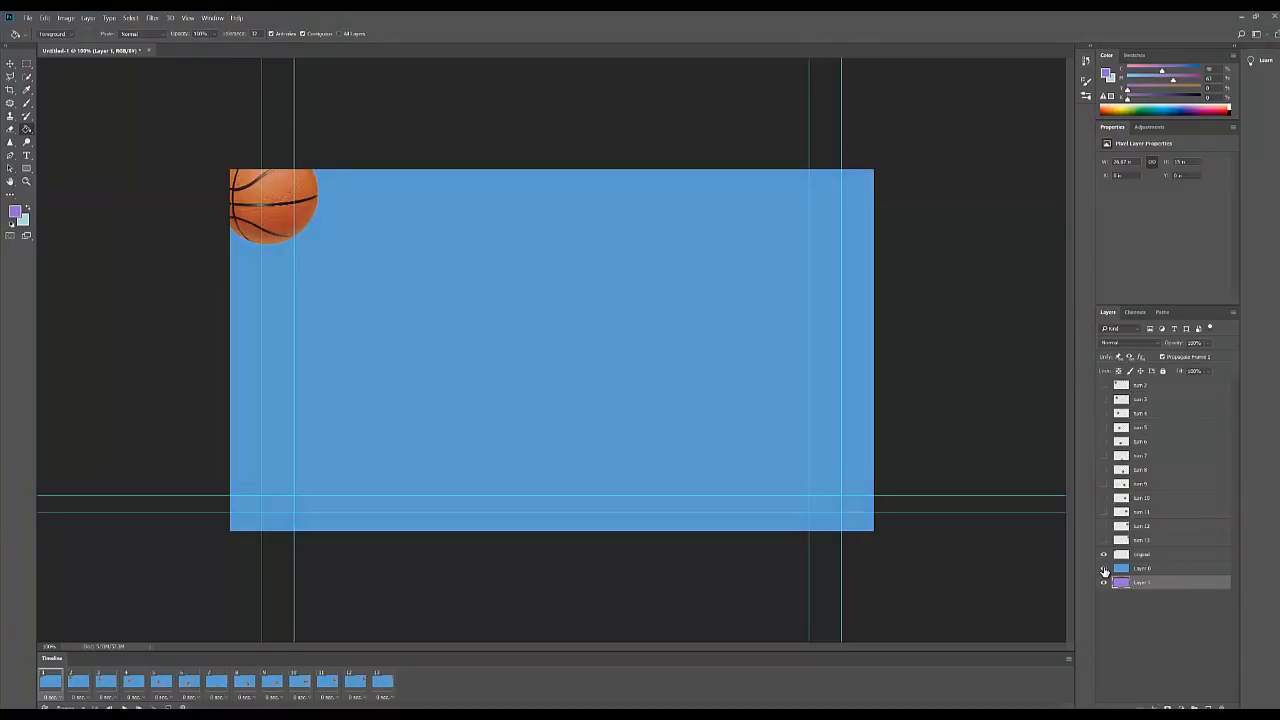
{"action": "left_click", "coordinate": [1118, 596]}
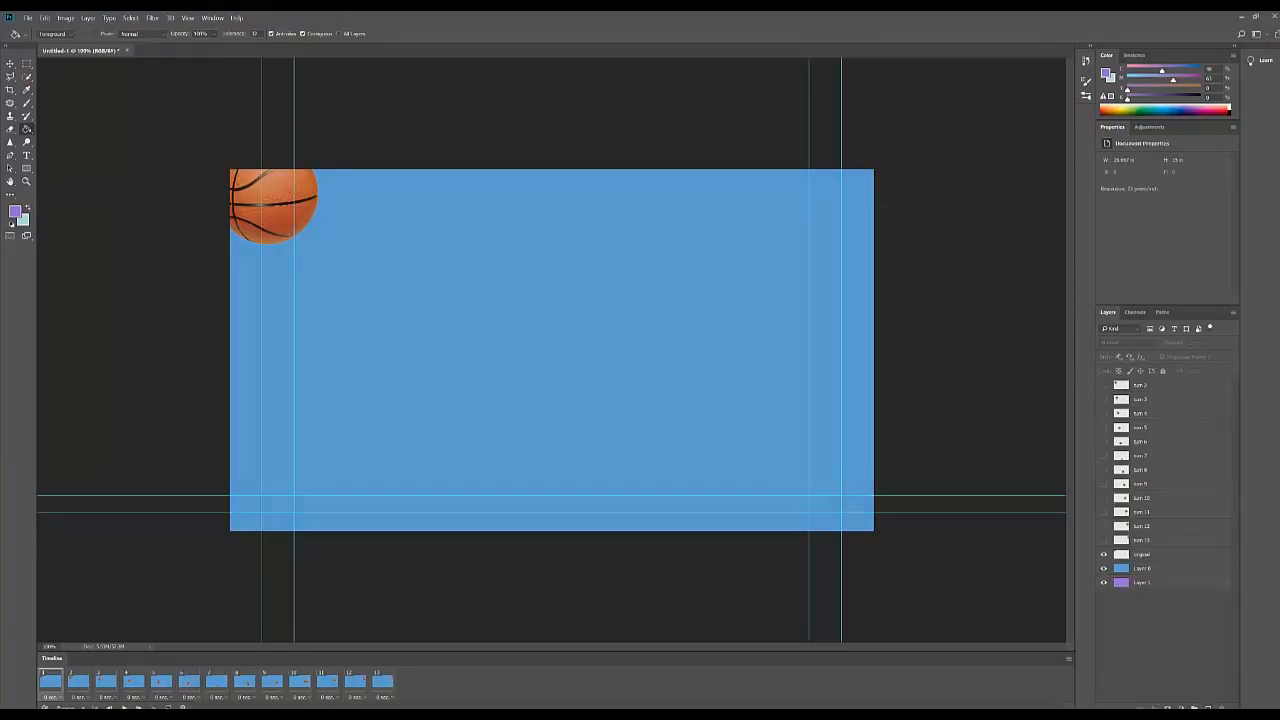
Step: Add a new layer beneath the purple one and fill it with green (#6dd89f)
{"action": "left_click", "coordinate": [1208, 707]}
{"action": "left_click_drag", "start_coordinate": [1134, 387], "coordinate": [1166, 609]}
{"action": "left_click", "coordinate": [16, 211]}
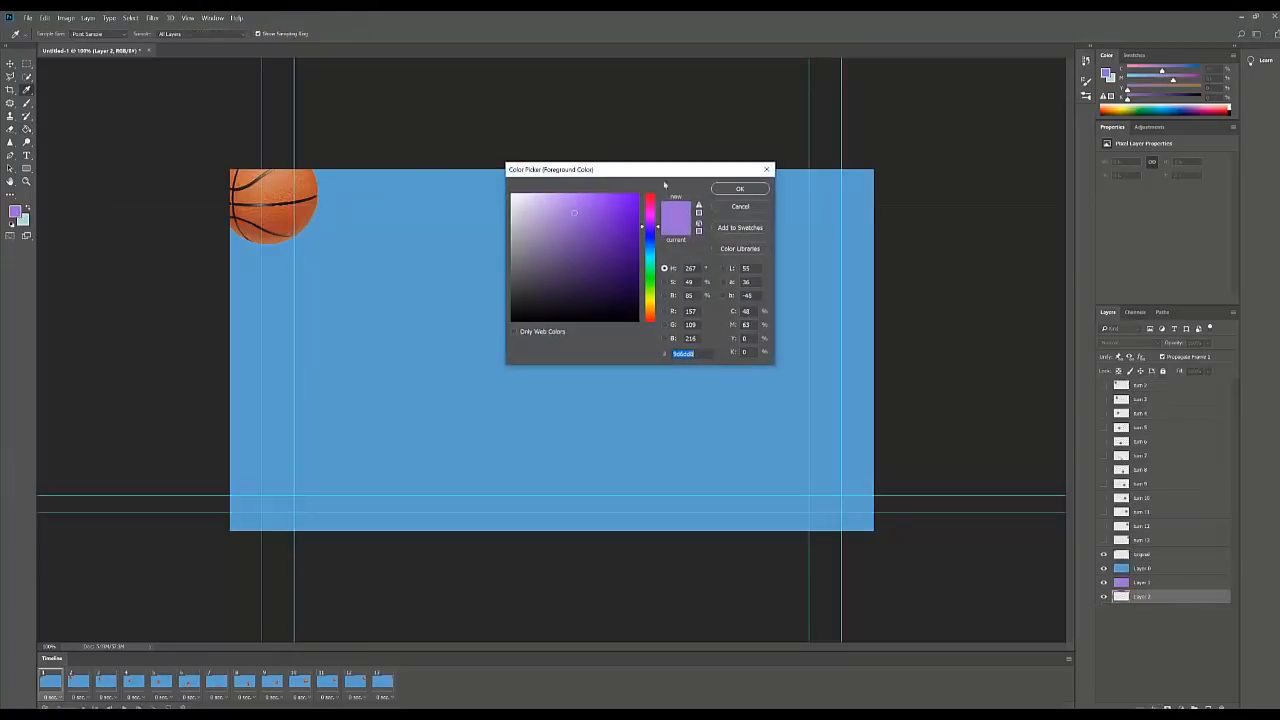
{"action": "left_click", "coordinate": [647, 268]}
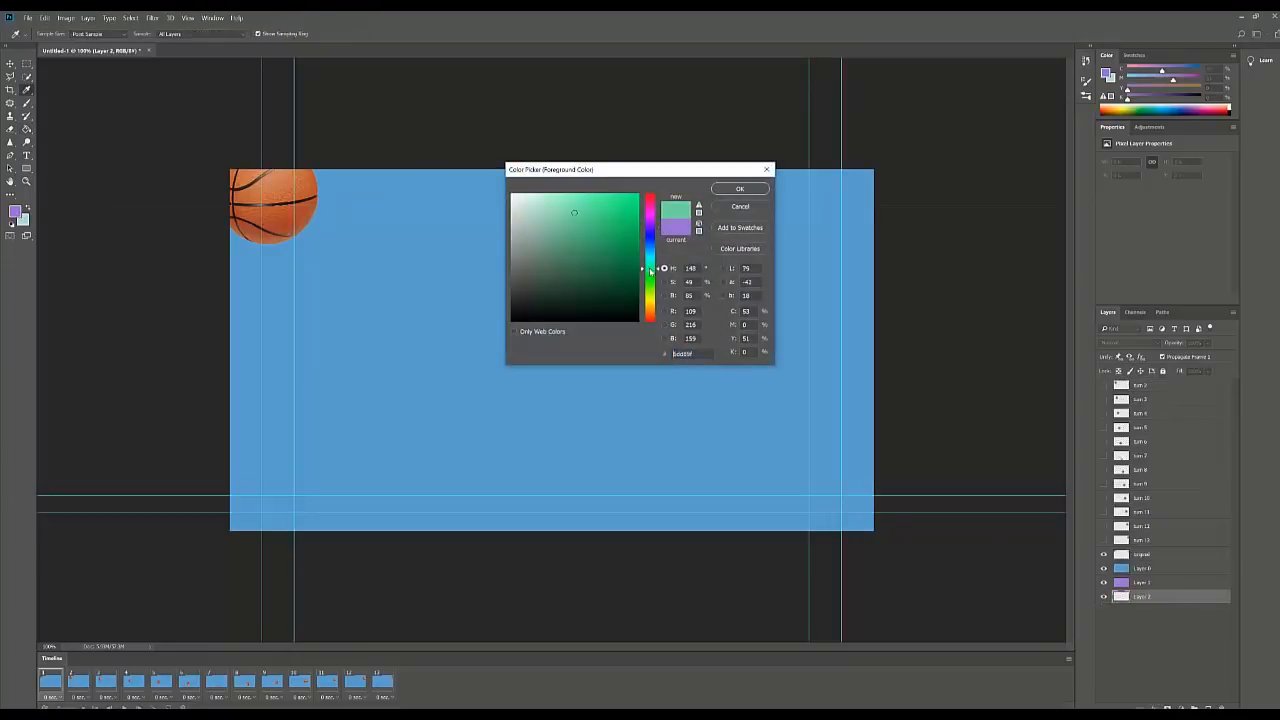
{"action": "left_click", "coordinate": [735, 189]}
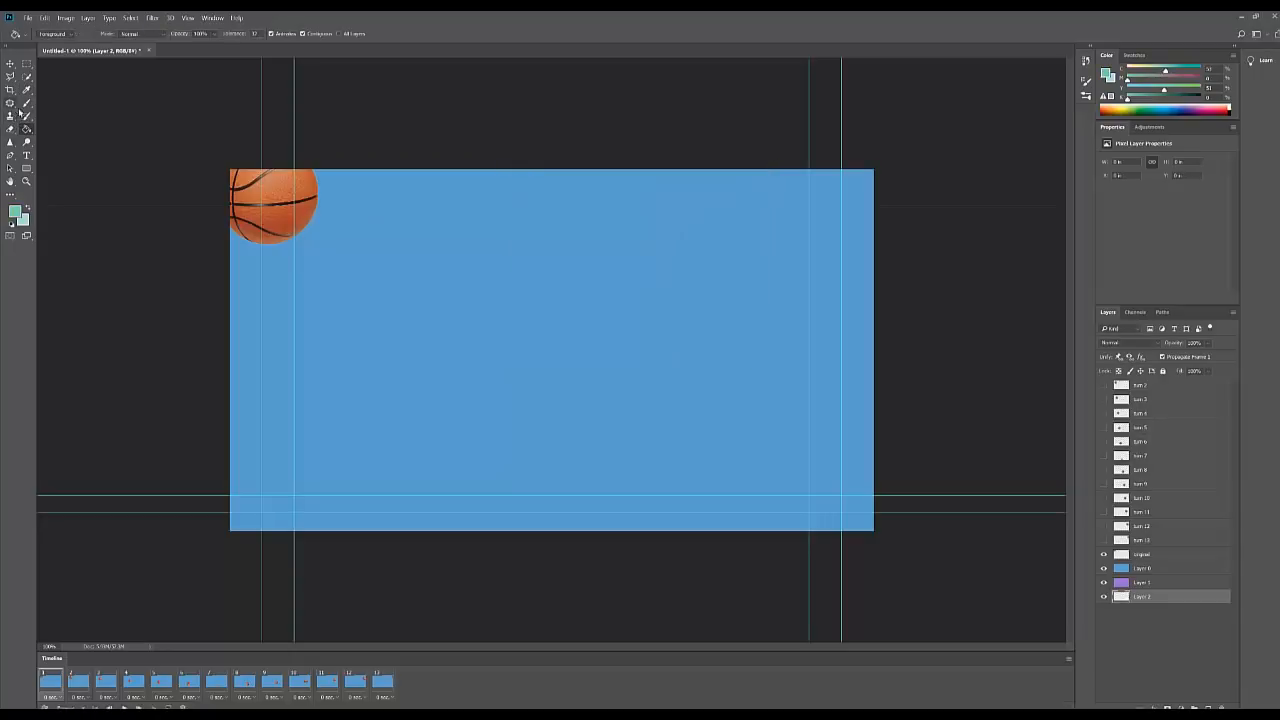
{"action": "left_click", "coordinate": [530, 322]}
Step: Duplicate the green layer, place the copy beneath it, and fill the copy with pink
{"action": "left_click_drag", "start_coordinate": [1145, 604], "coordinate": [1208, 706]}
{"action": "left_click_drag", "start_coordinate": [1143, 602], "coordinate": [1141, 613]}
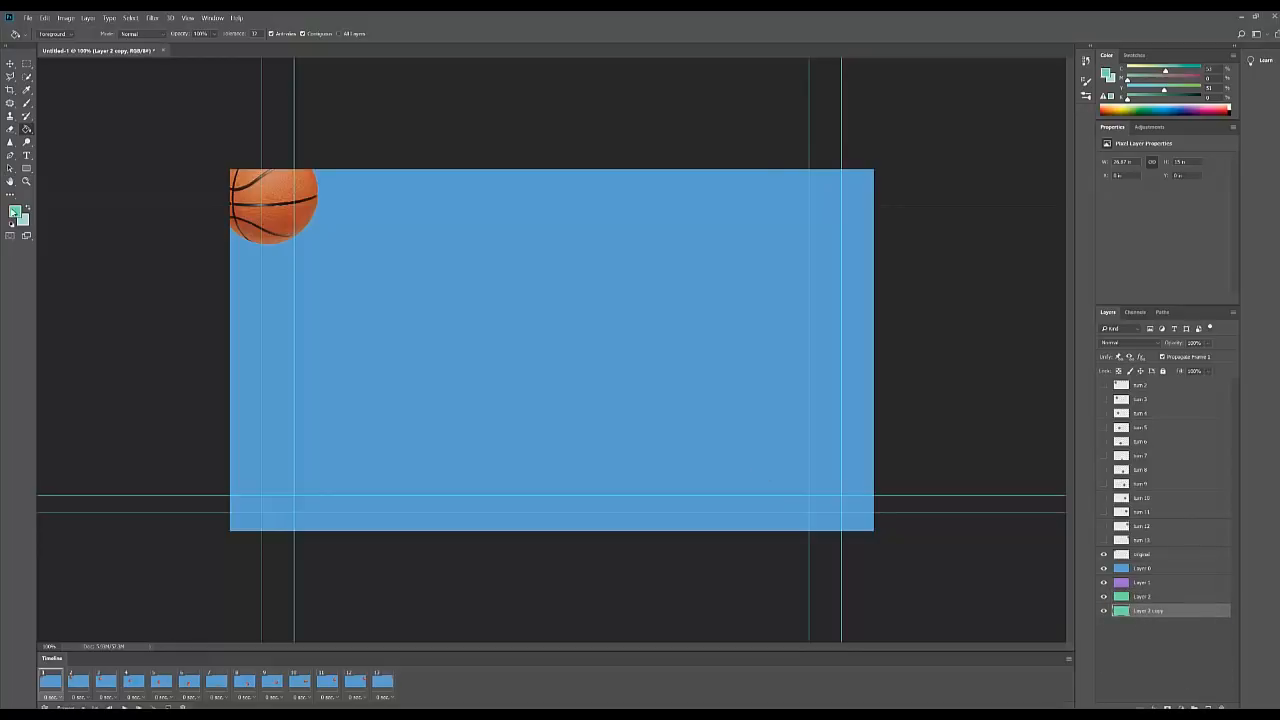
{"action": "left_click", "coordinate": [15, 212]}
{"action": "left_click", "coordinate": [649, 210]}
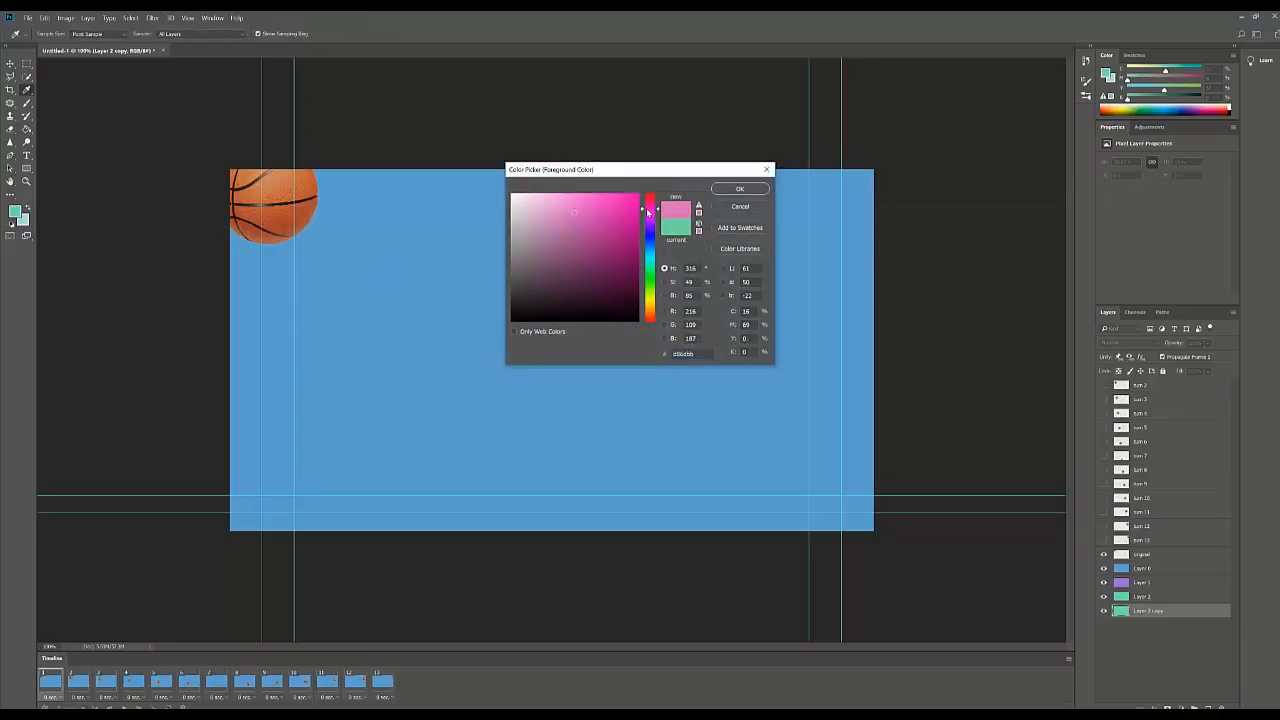
{"action": "left_click_drag", "start_coordinate": [571, 207], "coordinate": [572, 204]}
{"action": "left_click", "coordinate": [740, 189]}
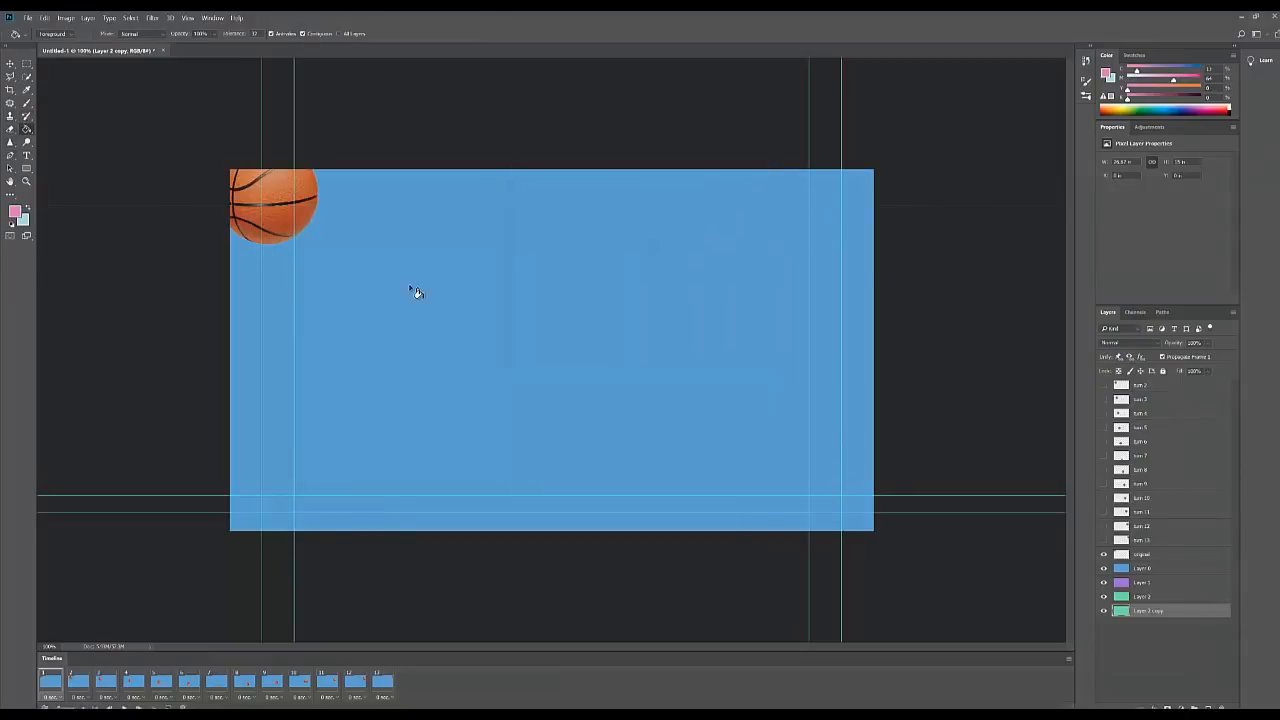
{"action": "left_click", "coordinate": [455, 327]}
{"action": "key", "text": "v"}
{"action": "left_click", "coordinate": [1174, 626]}
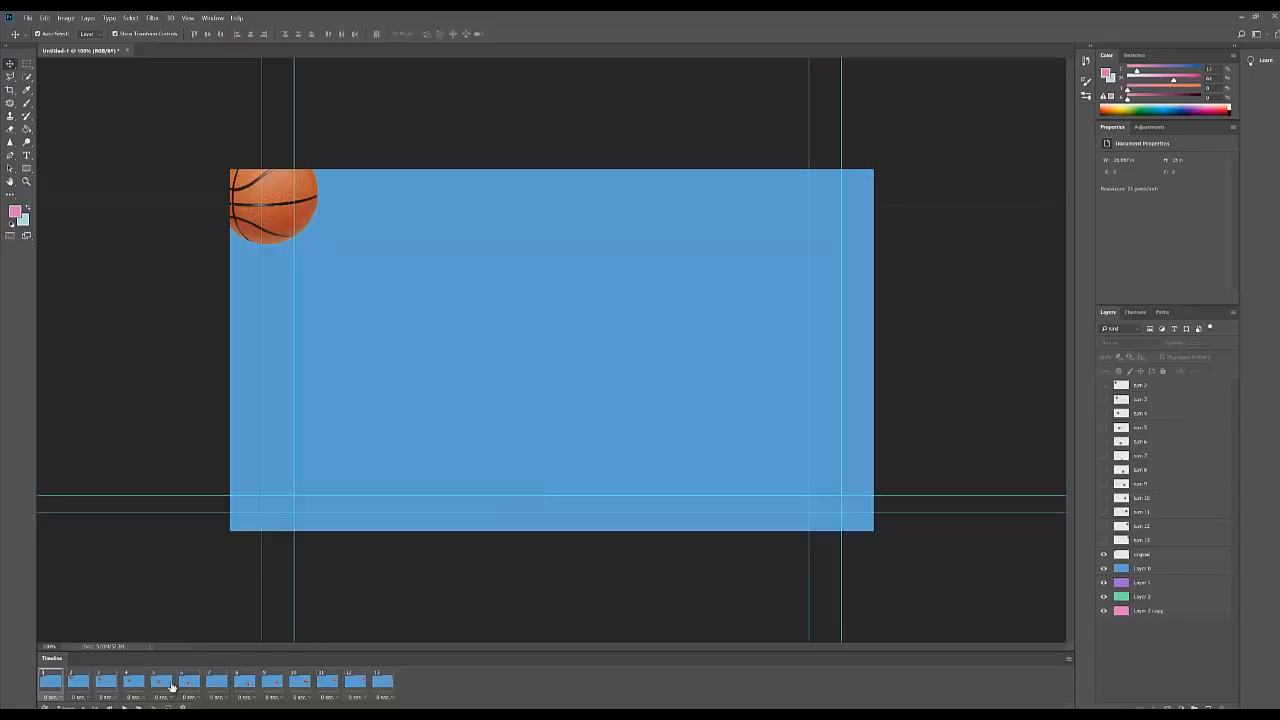
Step: Hide the blue layer in frames 3 and 4 to show purple, and hide blue and purple in frames 5 and 6 to show green
{"action": "left_click", "coordinate": [78, 684]}
{"action": "left_click", "coordinate": [106, 683]}
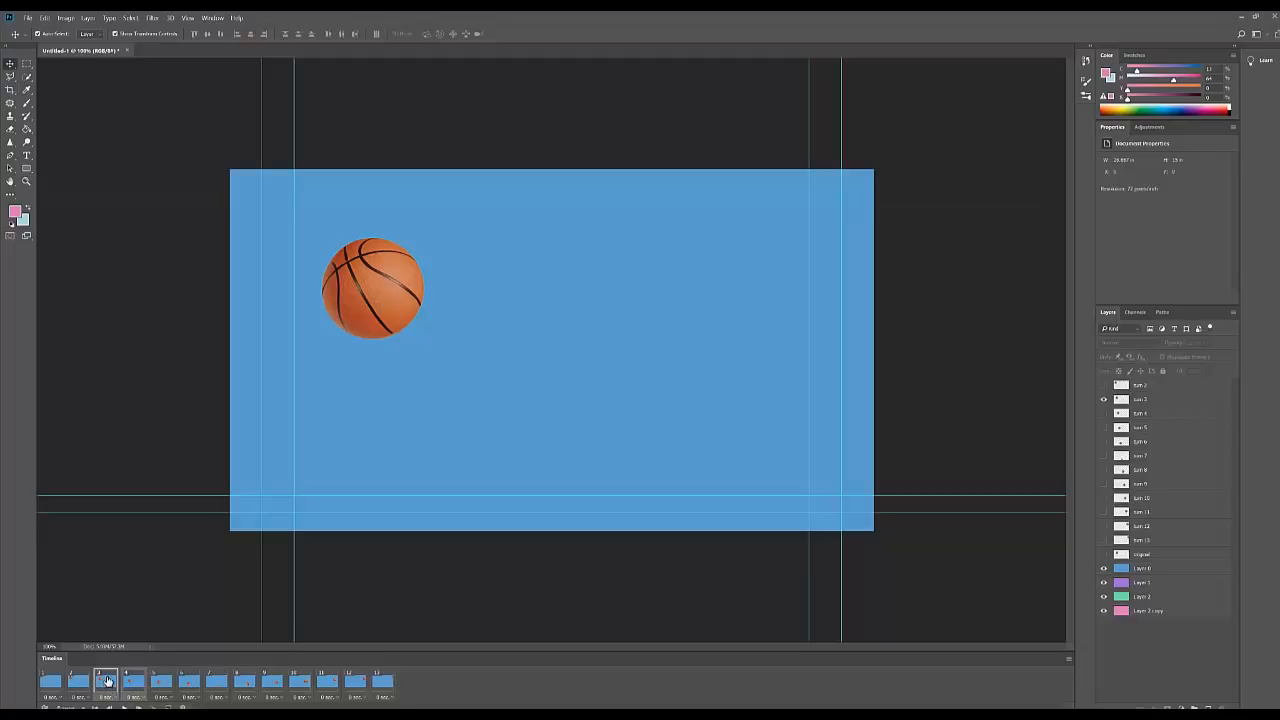
{"action": "left_click", "coordinate": [1104, 568]}
{"action": "left_click", "coordinate": [161, 681]}
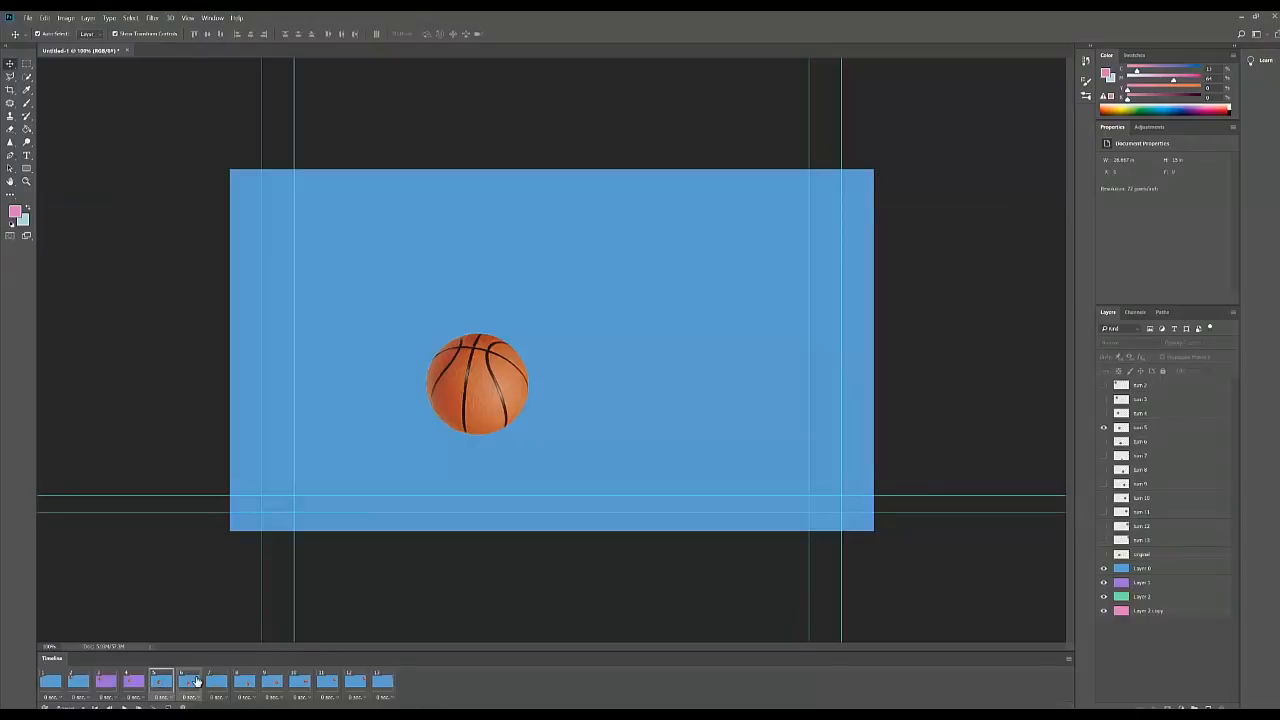
{"action": "left_click", "coordinate": [1104, 582]}
{"action": "left_click", "coordinate": [1104, 582]}
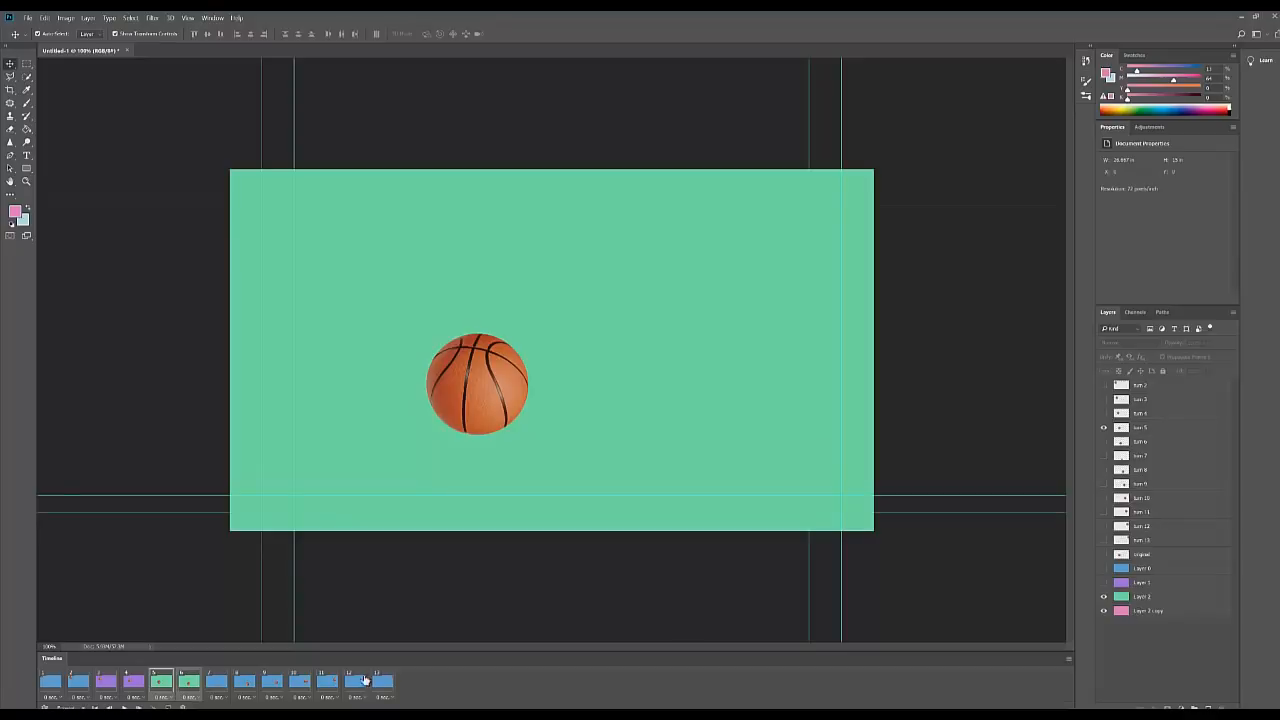
Step: In frames 7 and 8, hide the blue, purple and green layers so the pink background shows
{"action": "left_click", "coordinate": [218, 683]}
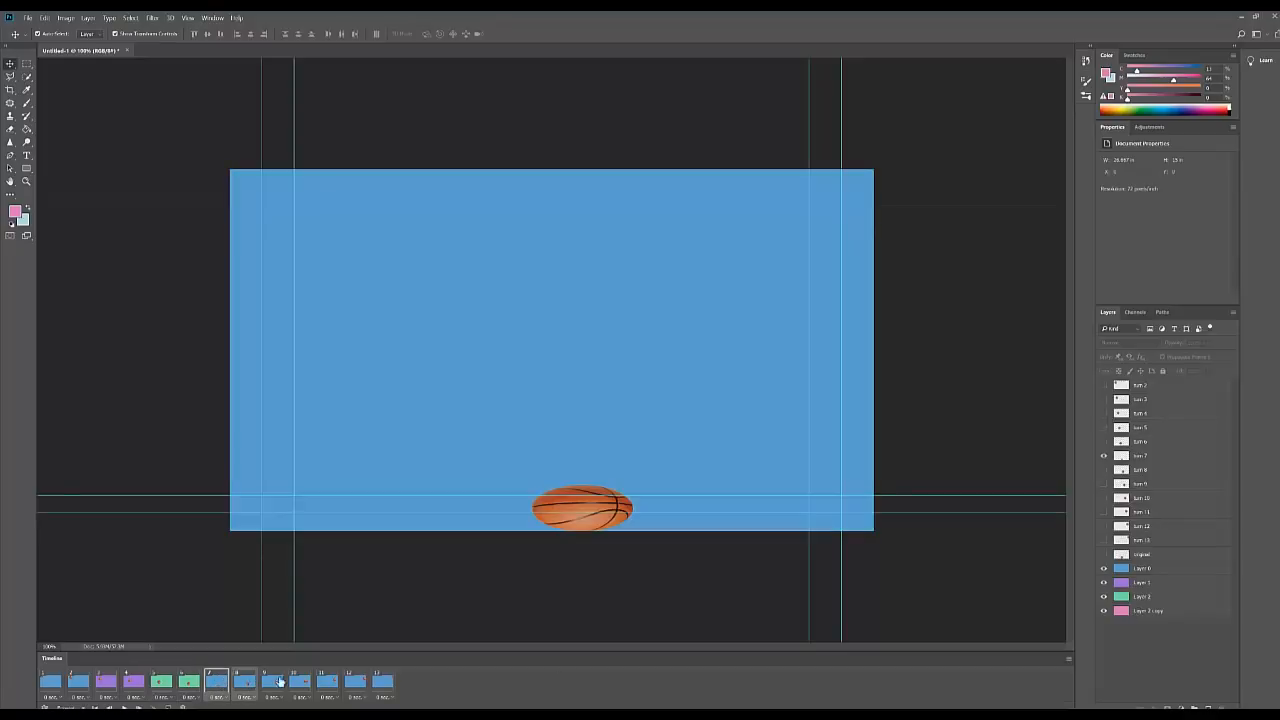
{"action": "left_click", "coordinate": [1104, 568]}
{"action": "left_click", "coordinate": [1104, 582]}
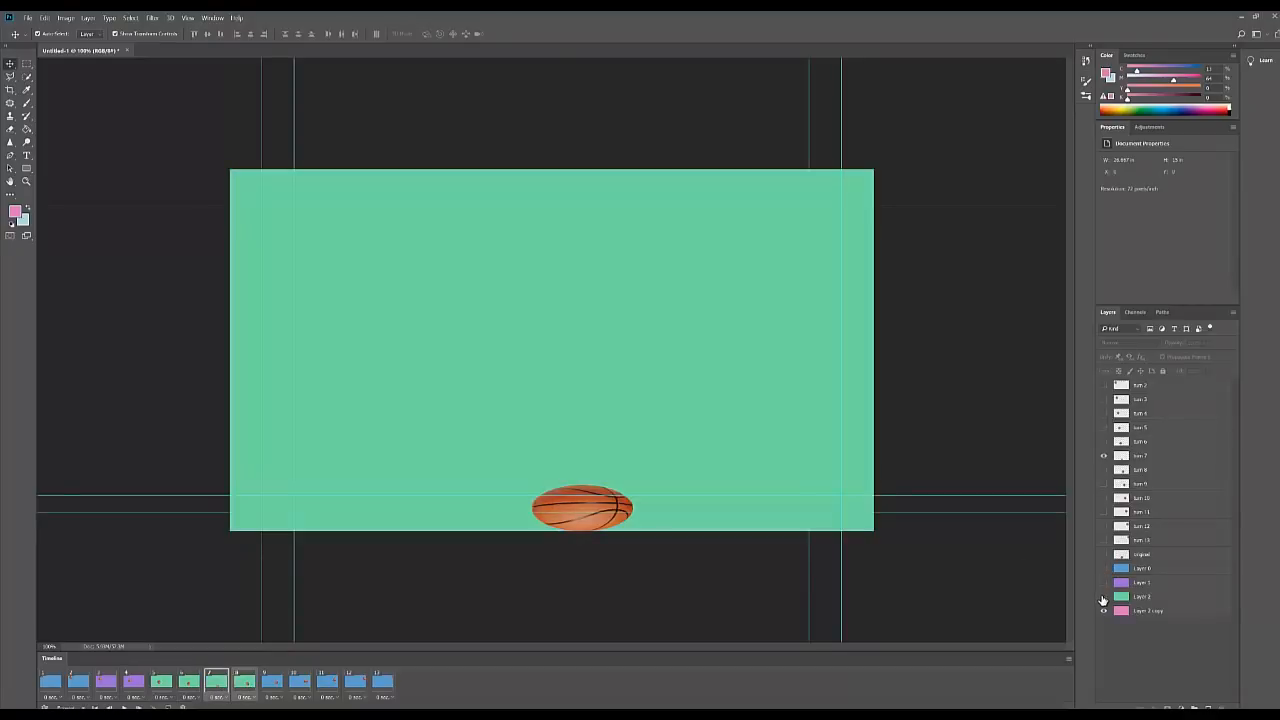
{"action": "left_click", "coordinate": [1104, 596]}
Step: Leave frames 9 and 10 blue, and hide the blue layer in frames 11 and 12 to show the purple background
{"action": "left_click", "coordinate": [279, 688]}
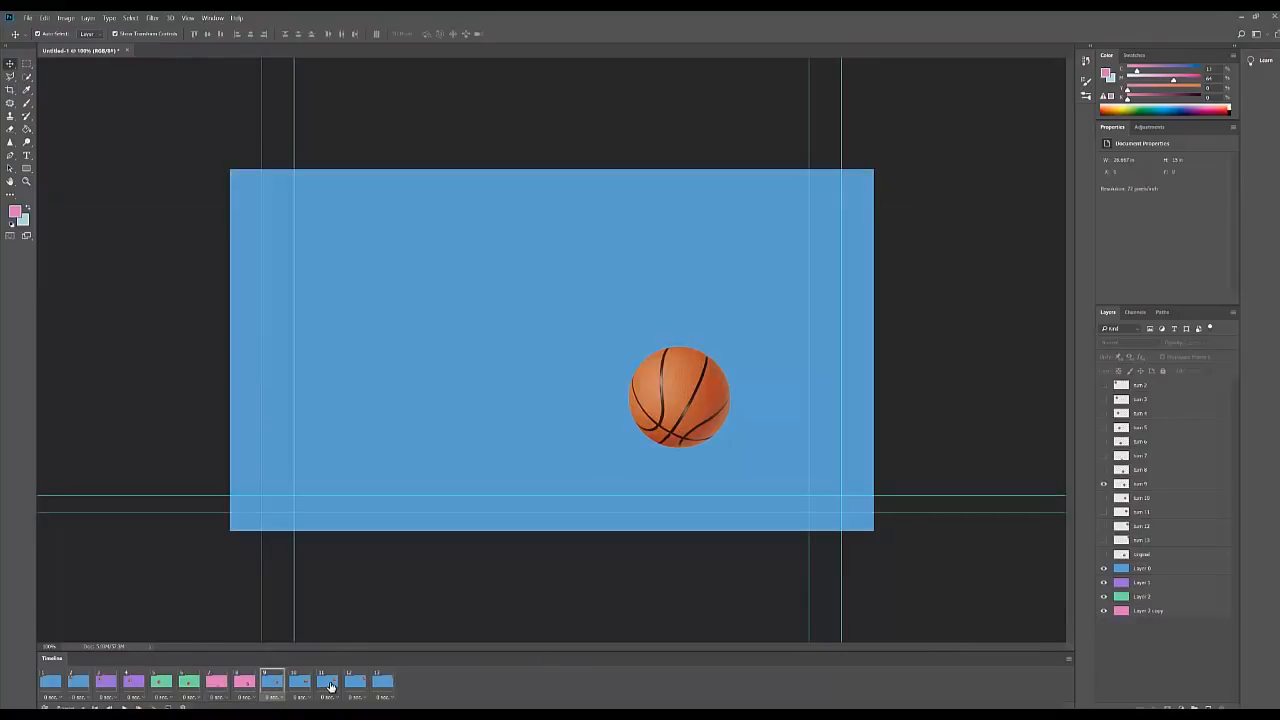
{"action": "left_click", "coordinate": [330, 688]}
{"action": "left_click", "coordinate": [348, 686], "text": "shift"}
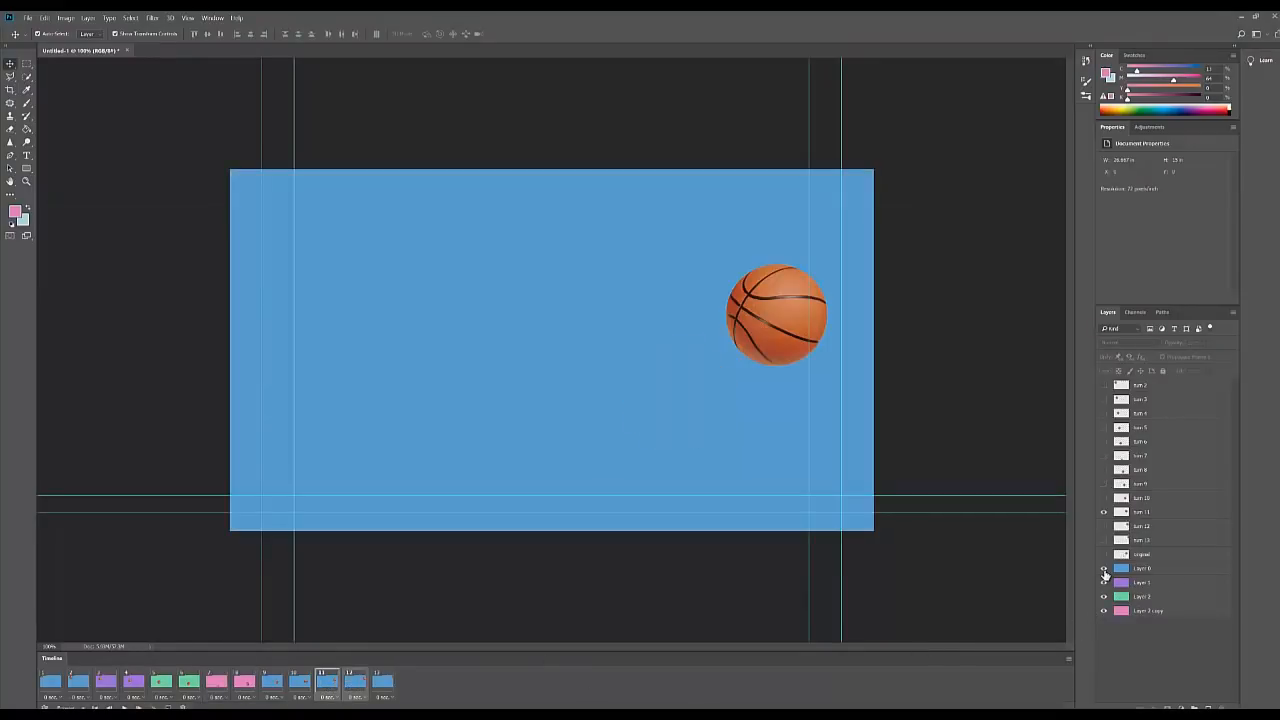
{"action": "left_click", "coordinate": [1104, 568]}
Step: In frame 13, hide the blue and purple layers to show the green background, and play the animation
{"action": "left_click", "coordinate": [384, 684]}
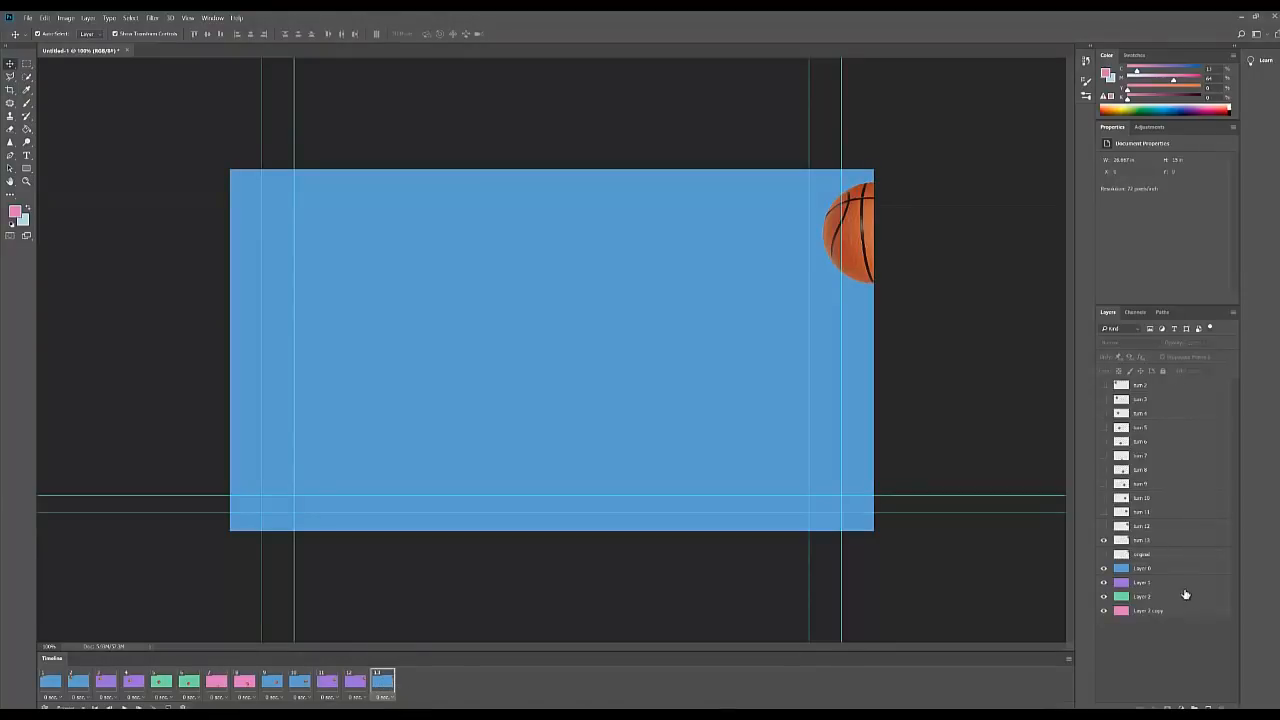
{"action": "left_click", "coordinate": [1104, 582]}
{"action": "left_click", "coordinate": [1104, 568]}
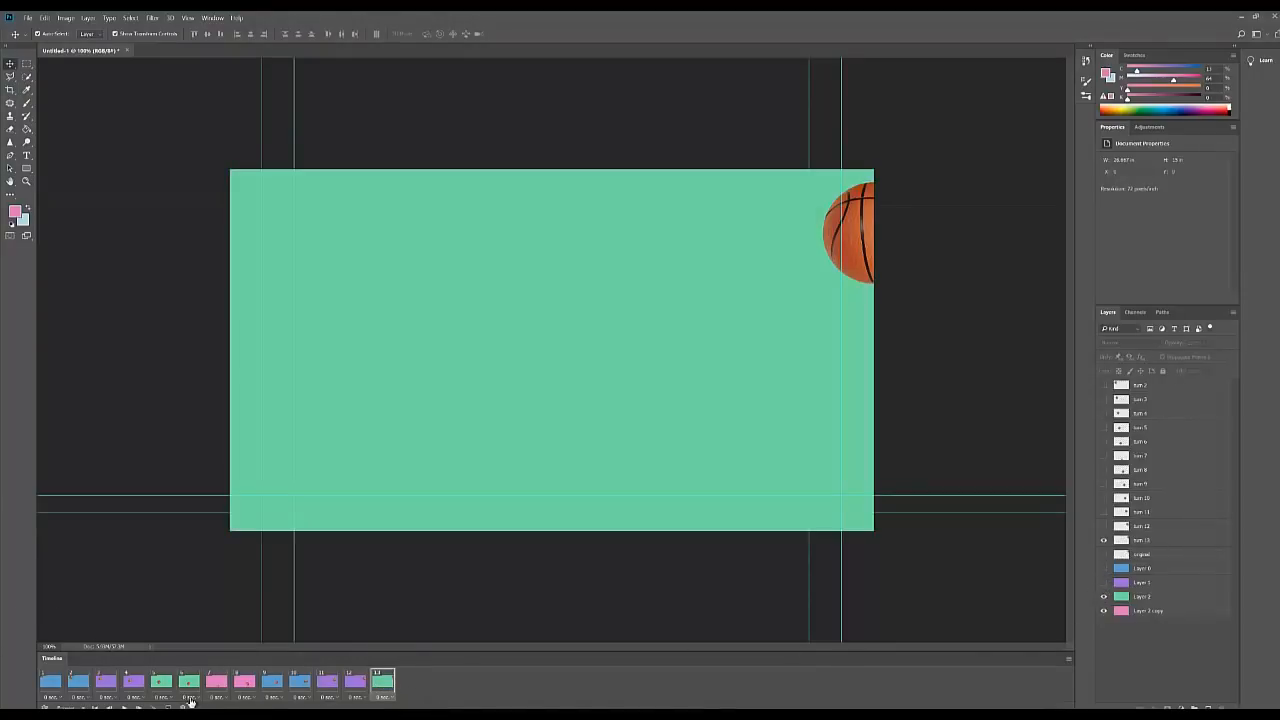
{"action": "key", "text": "space"}
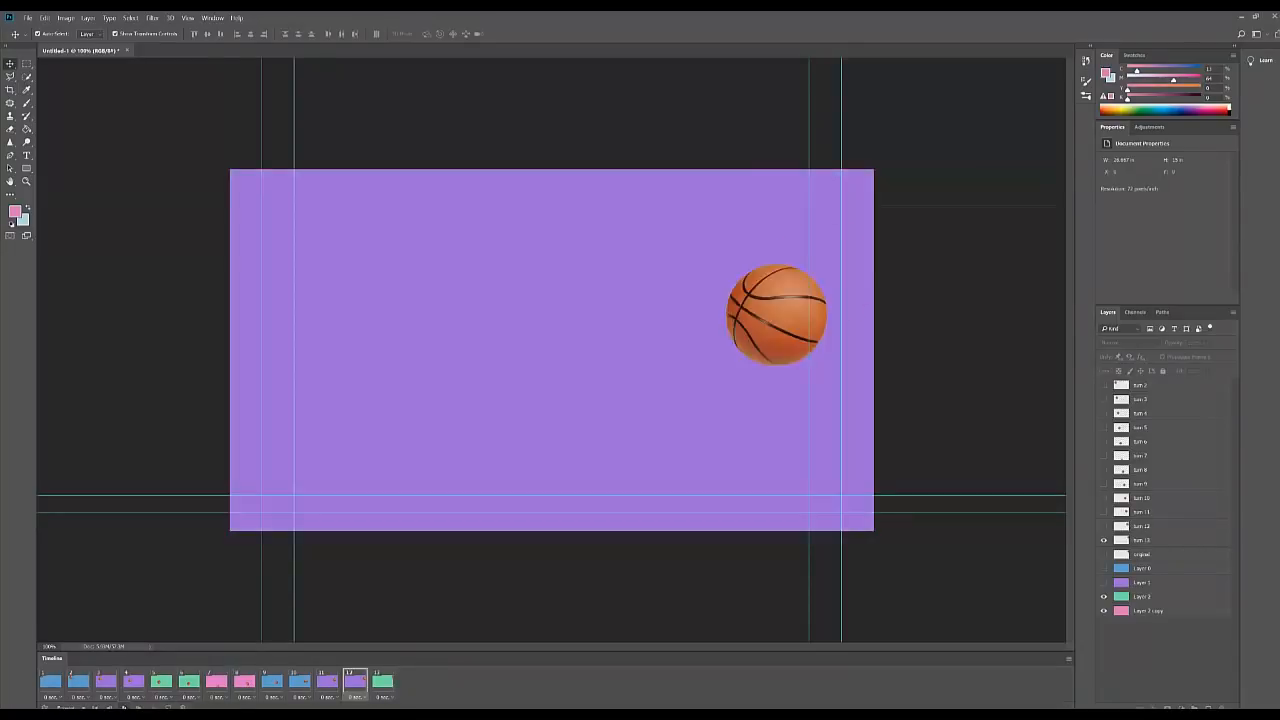